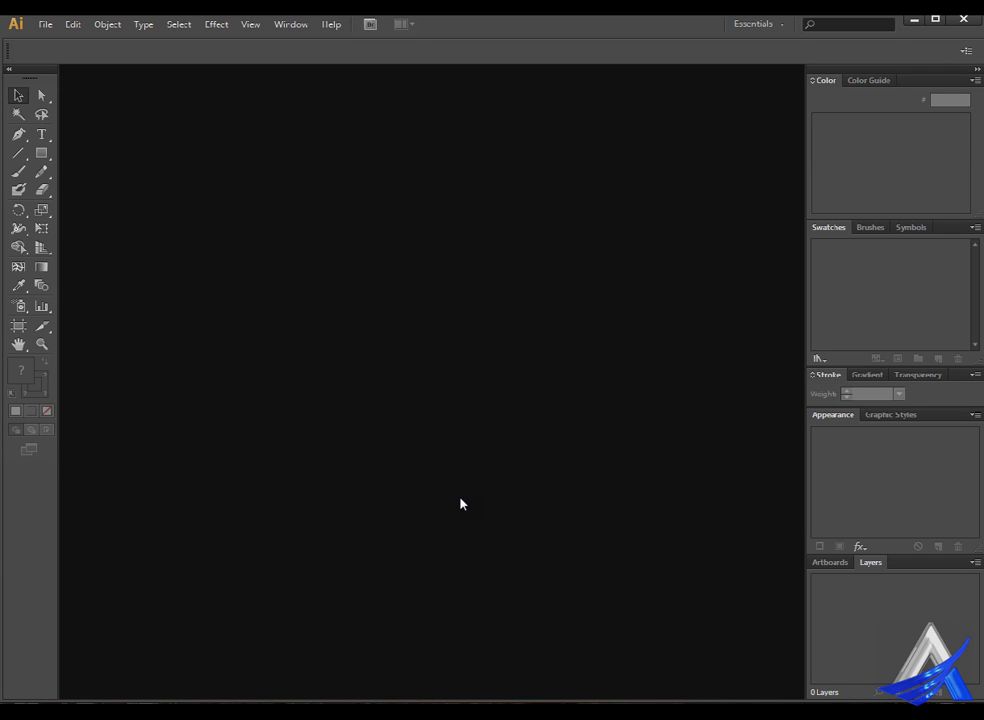
Open the File menu in the empty Illustrator workspace
left_click(405, 465)
Create a new Print-profile Letter document in portrait orientation, Untitled-1
left_click(45, 24)
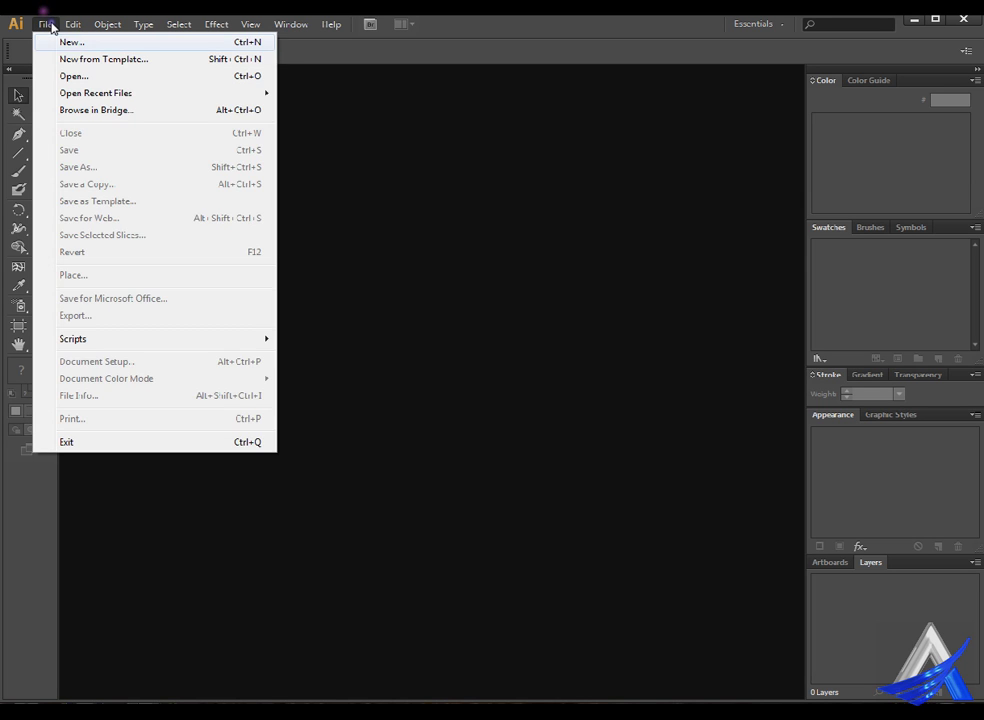
left_click(70, 40)
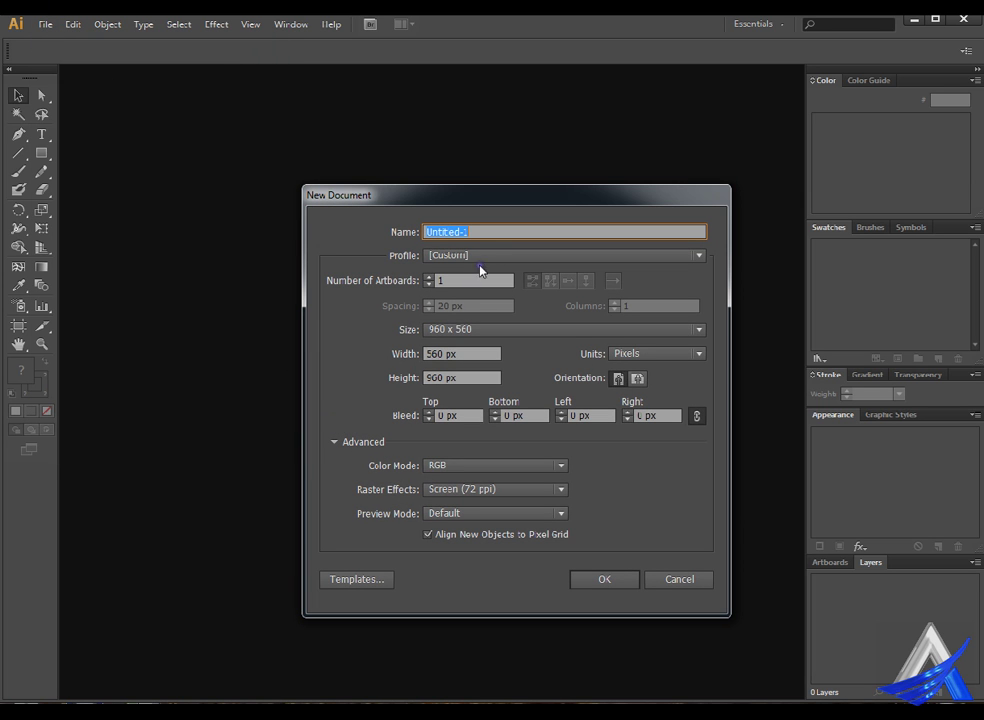
left_click(501, 254)
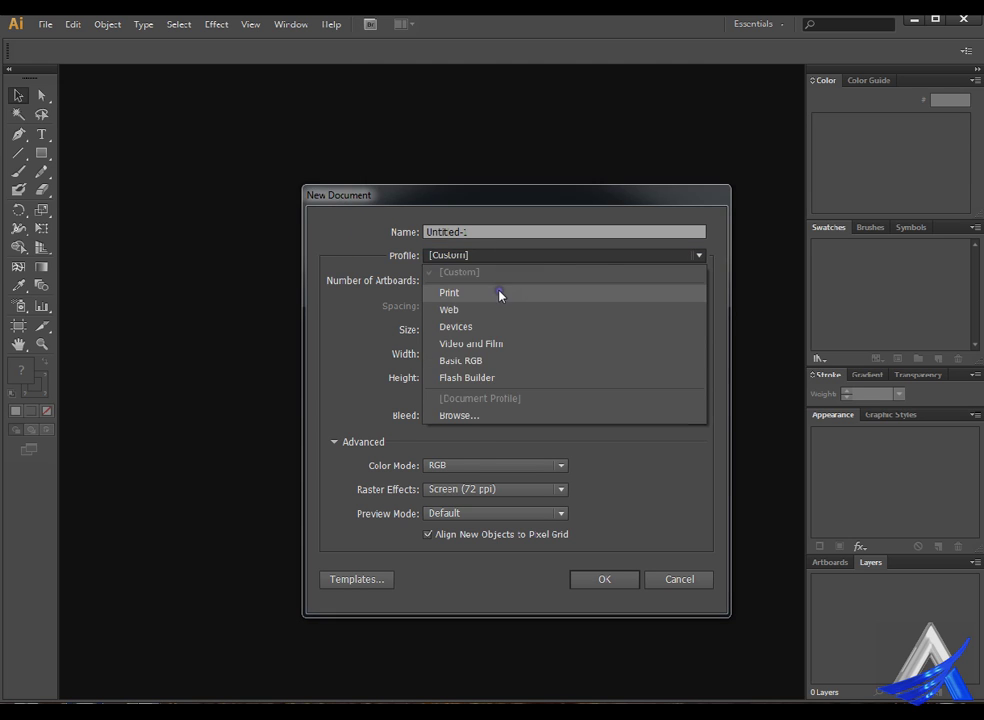
left_click(500, 293)
left_click(509, 330)
left_click(500, 370)
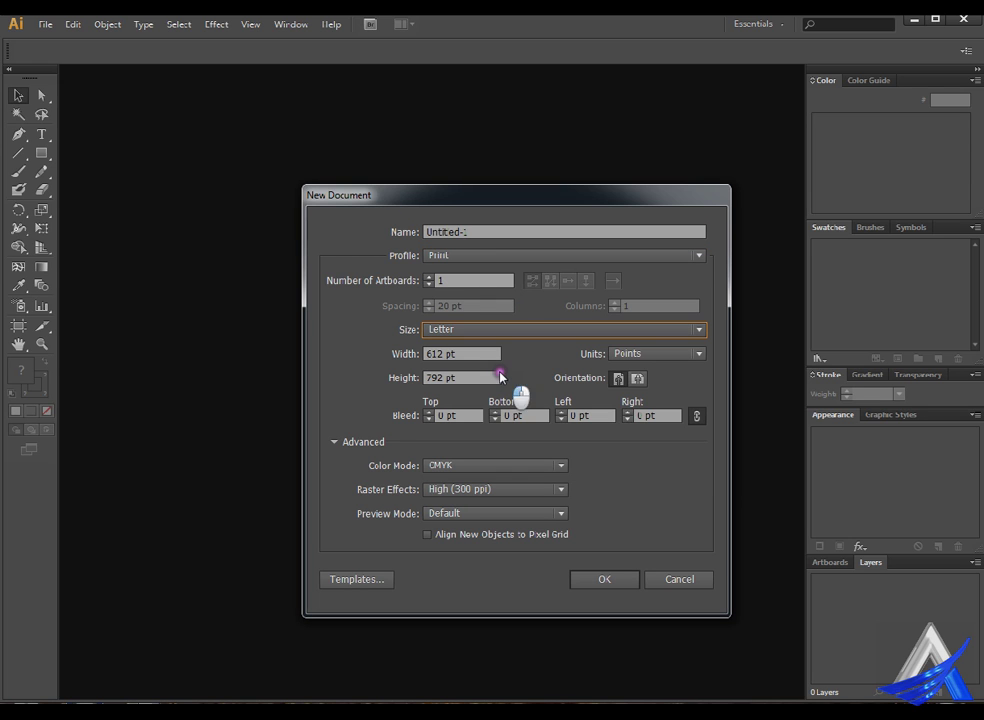
left_click(638, 380)
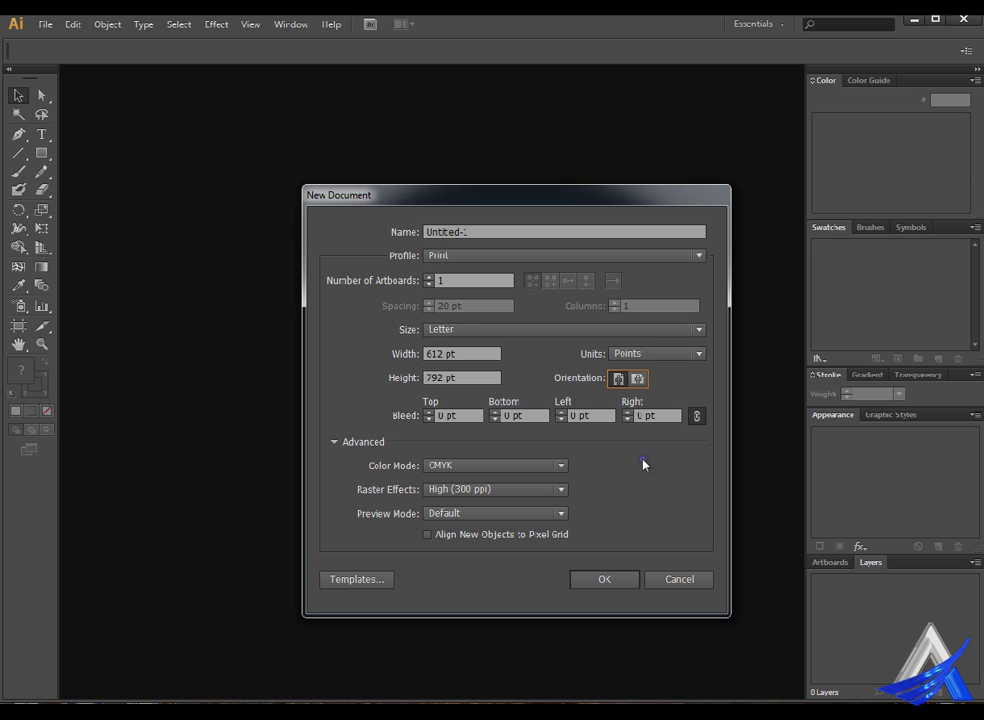
left_click(604, 580)
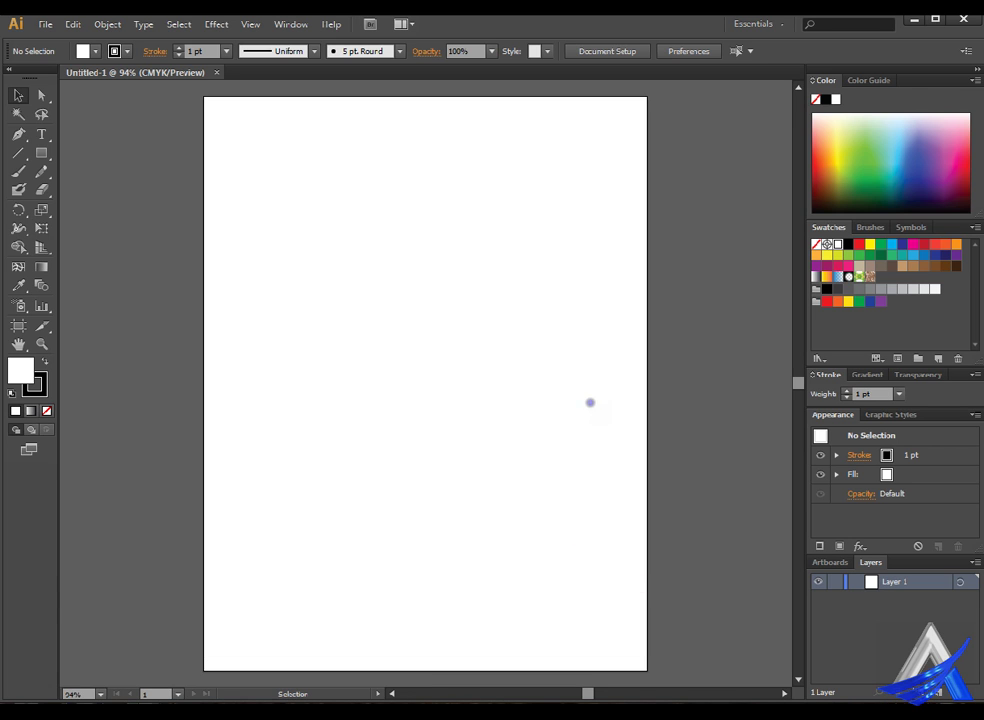
Create a landscape Letter document, Untitled-2
left_click(42, 24)
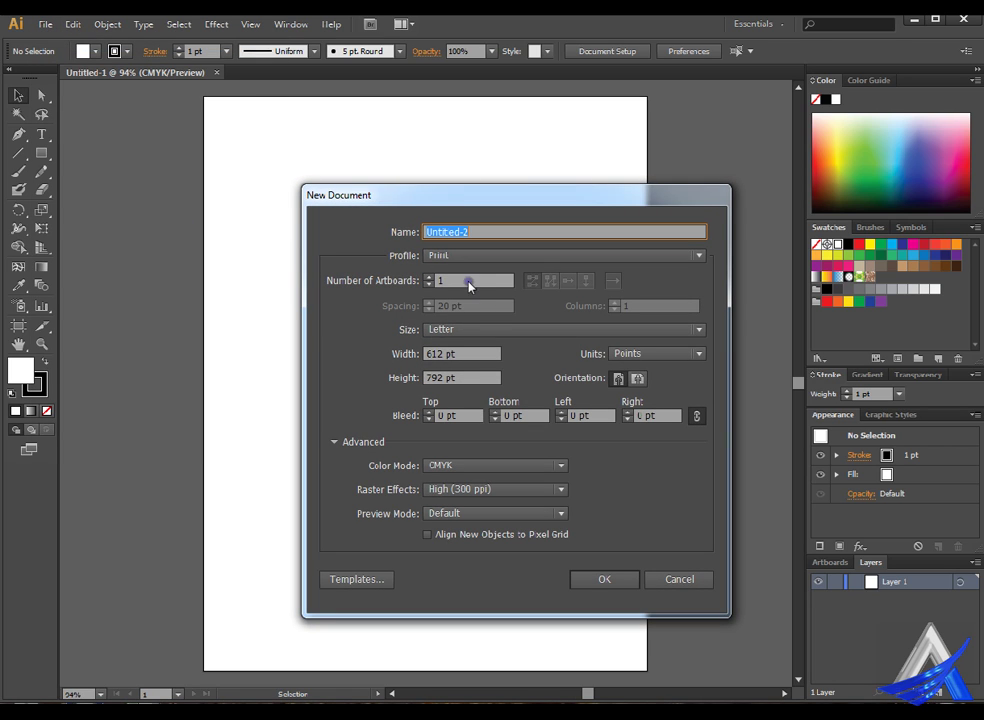
left_click(641, 379)
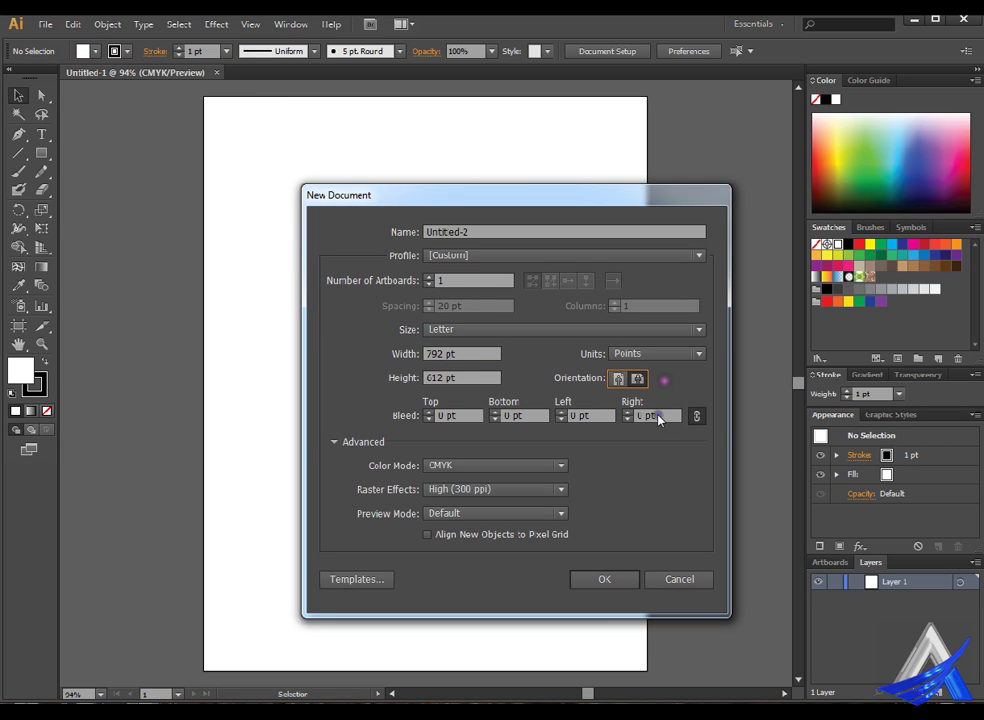
left_click(630, 584)
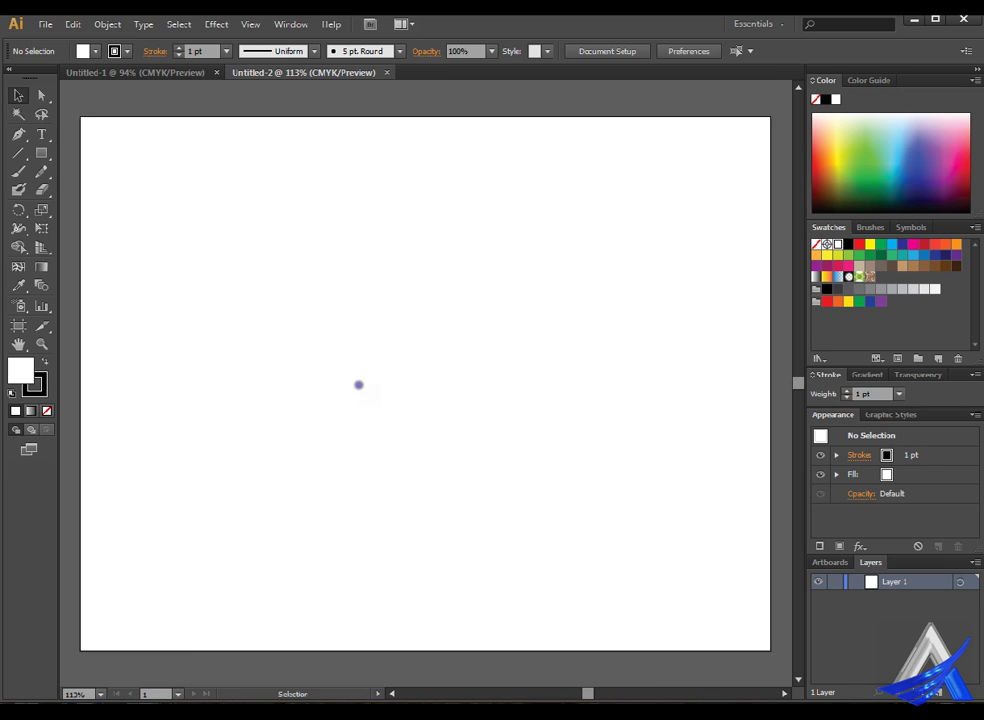
Create a third landscape Letter document, Untitled-3, then return to Untitled-1
left_click(45, 24)
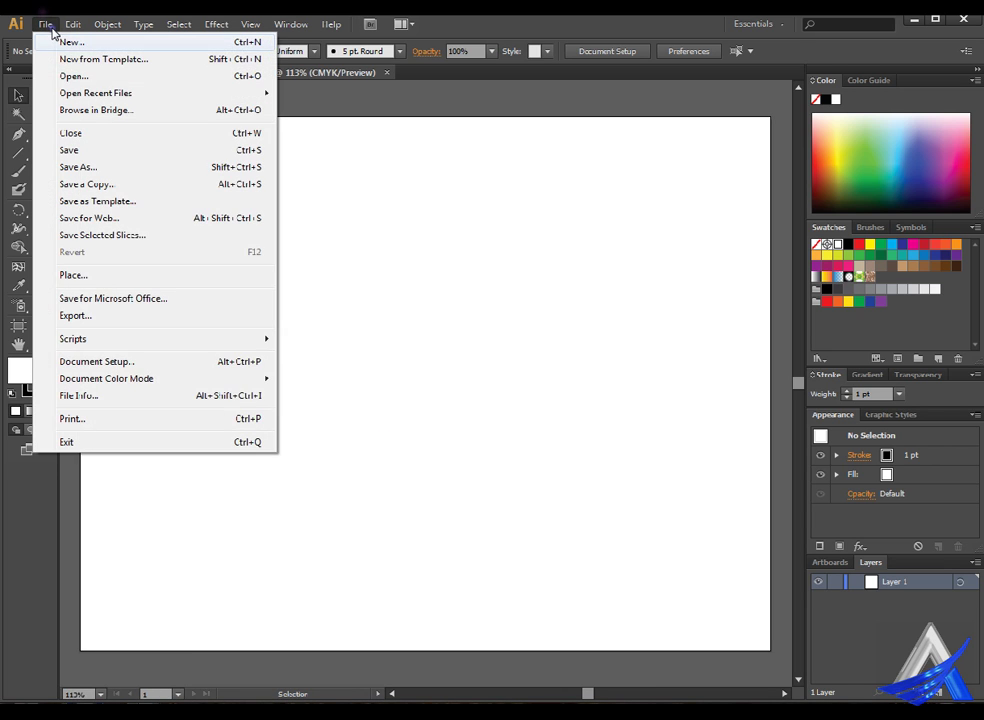
left_click(50, 39)
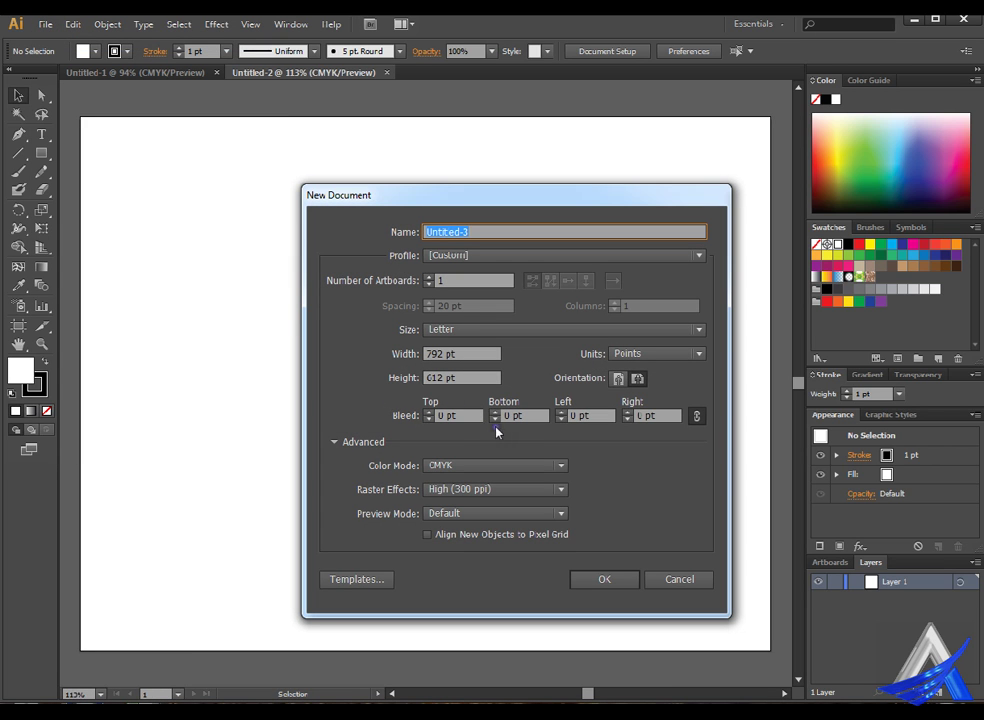
left_click(626, 584)
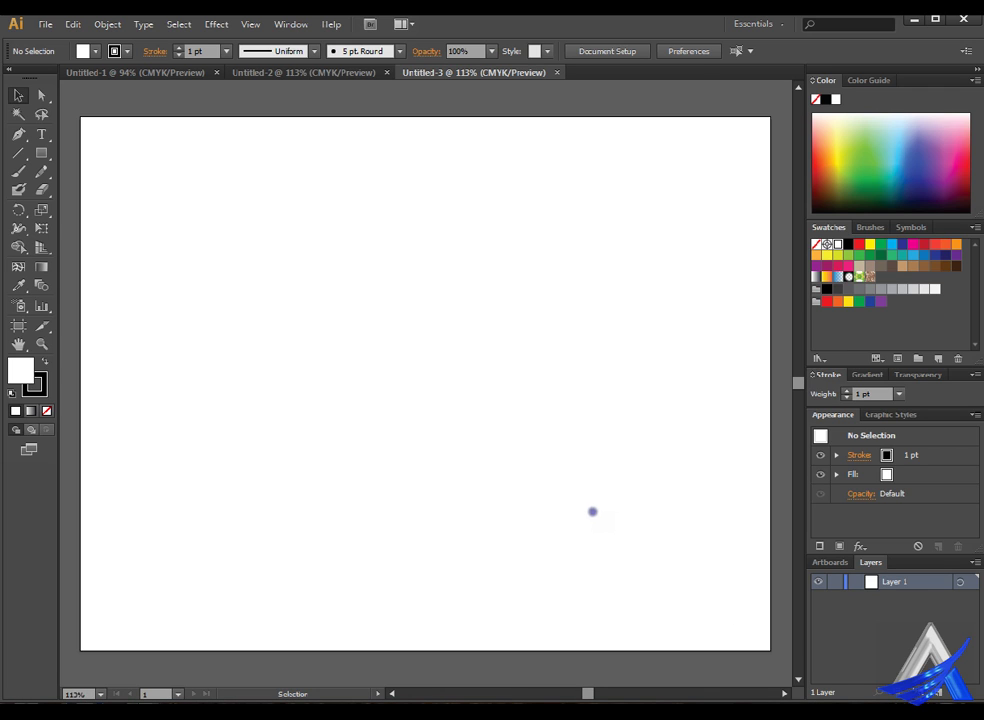
left_click(114, 70)
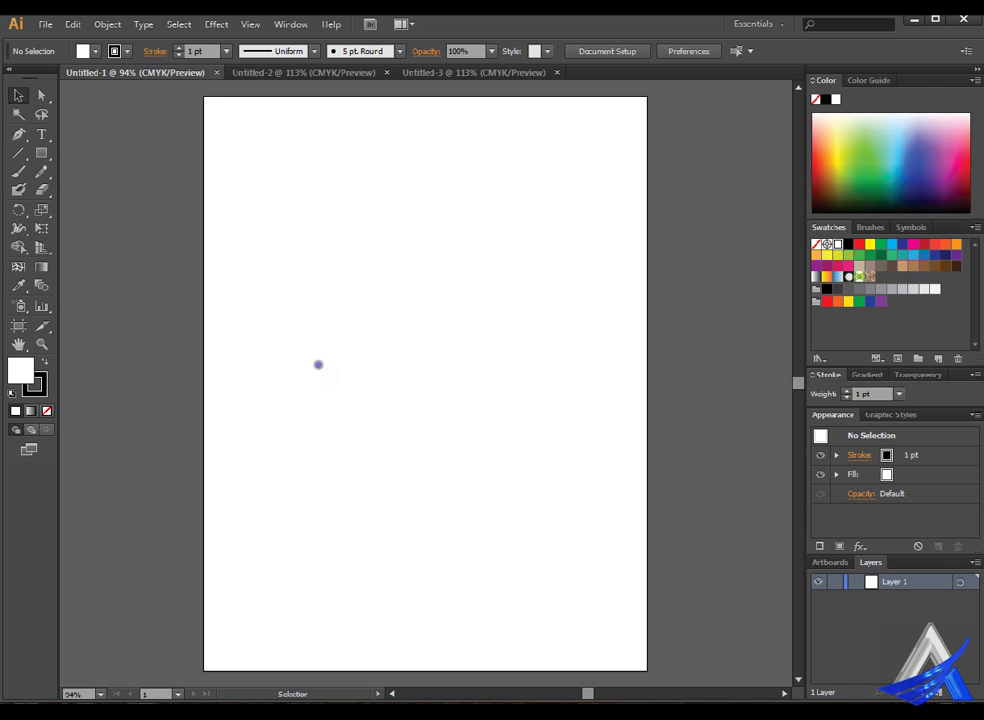
left_click(45, 23)
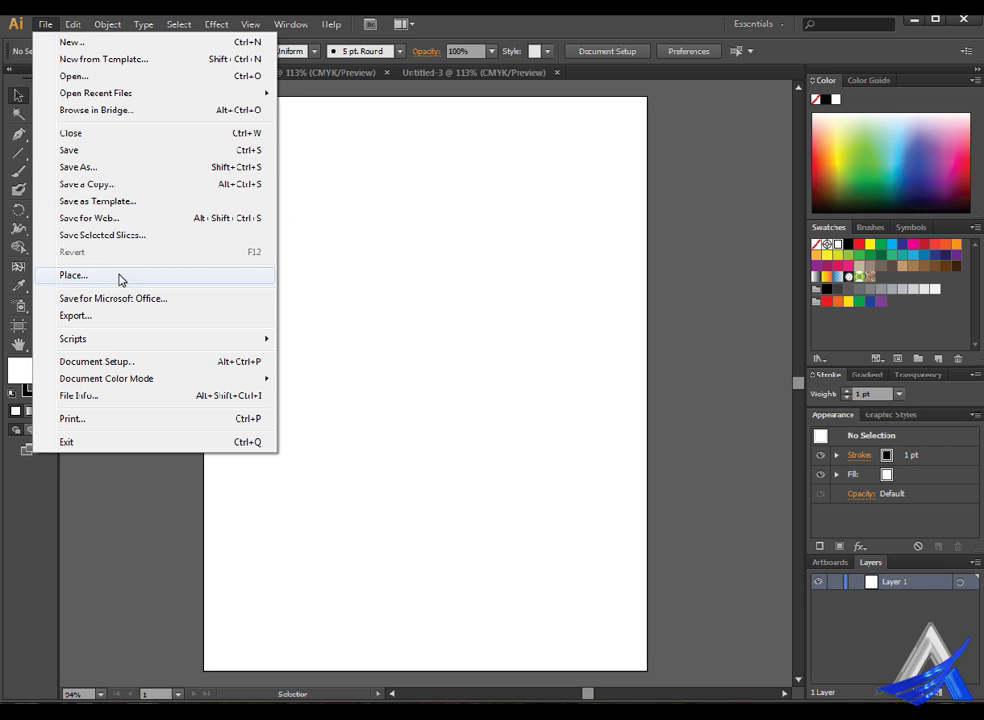
left_click(119, 277)
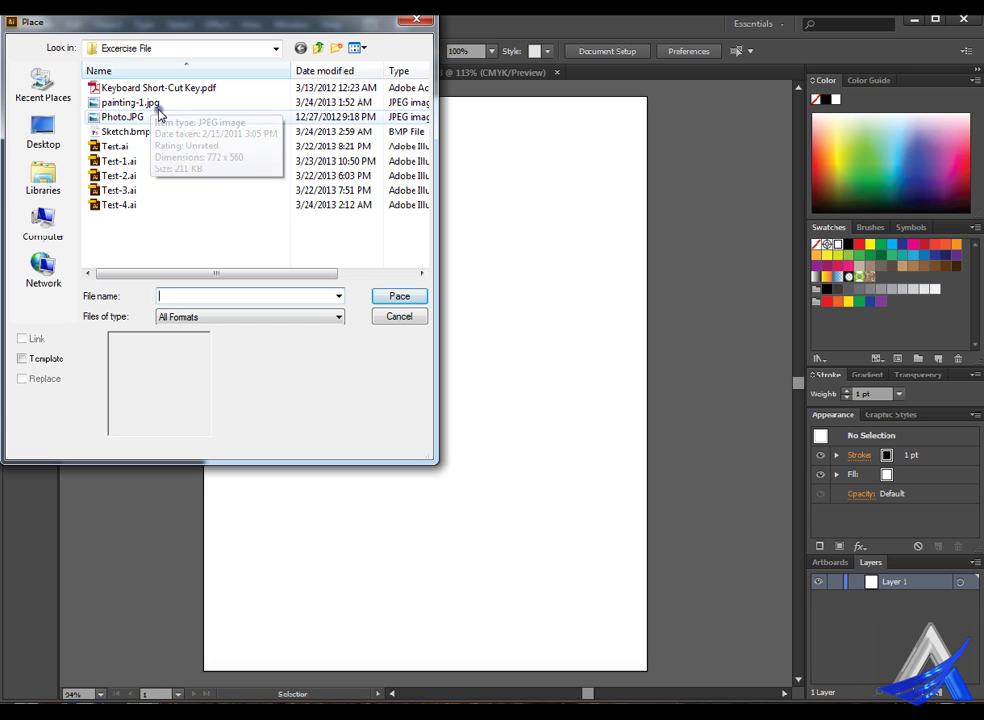
double_click(158, 116)
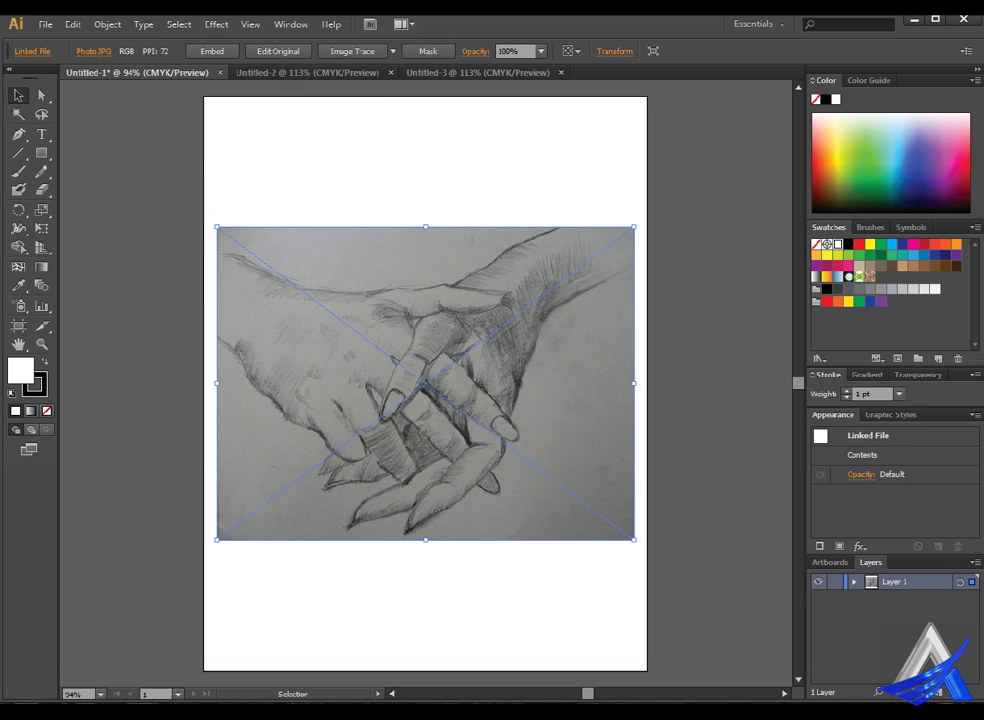
key("Delete")
left_click(45, 24)
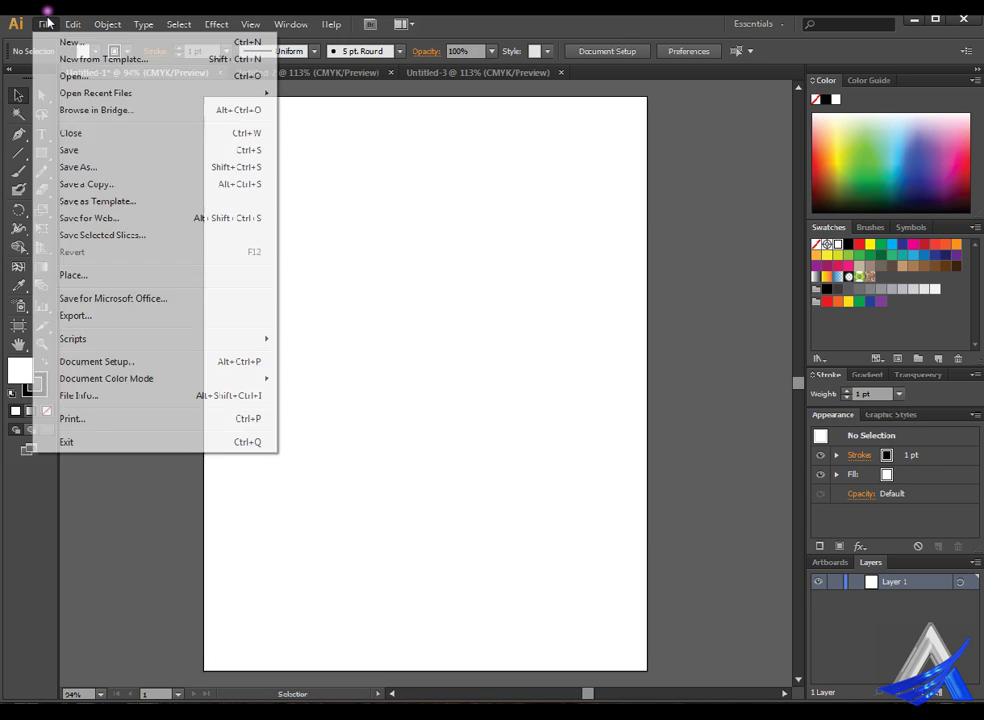
left_click(80, 42)
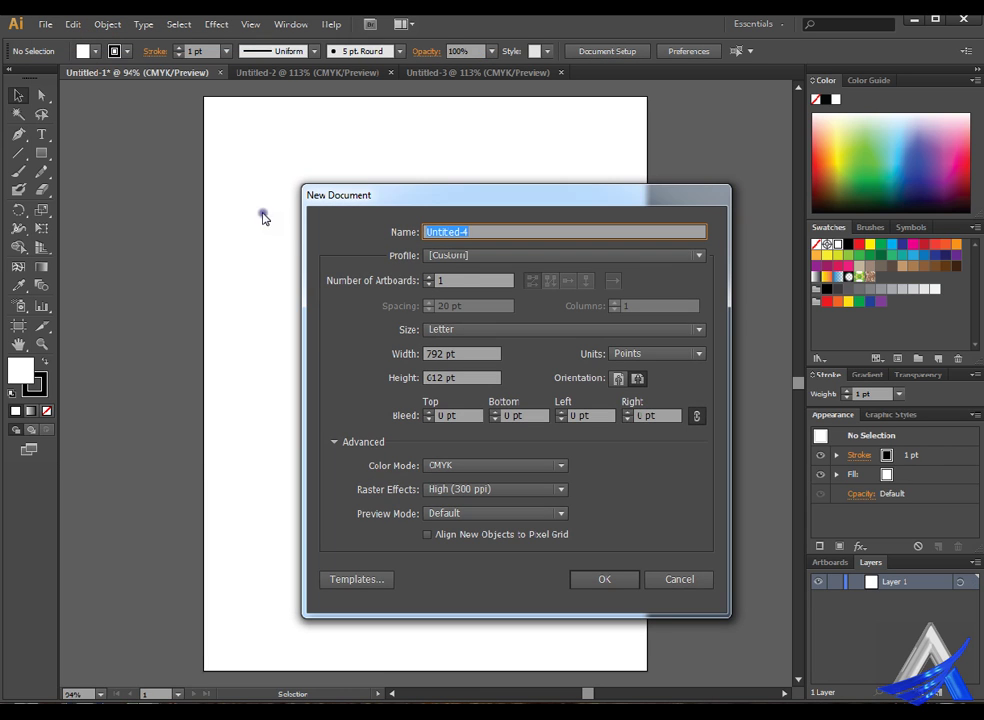
left_click(683, 579)
left_click(45, 24)
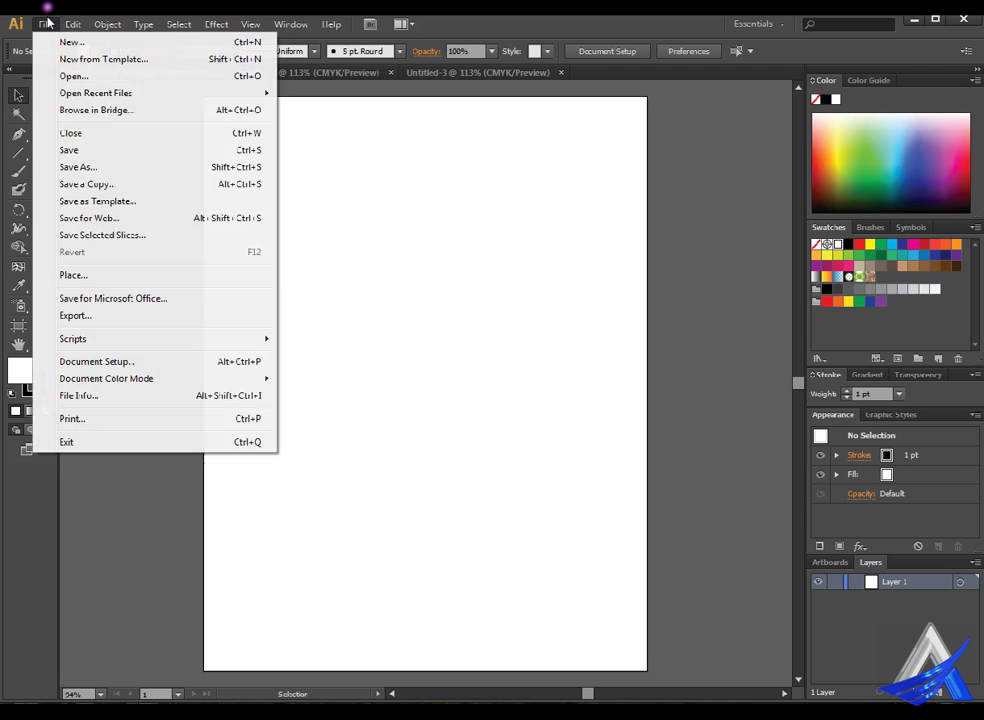
left_click(97, 273)
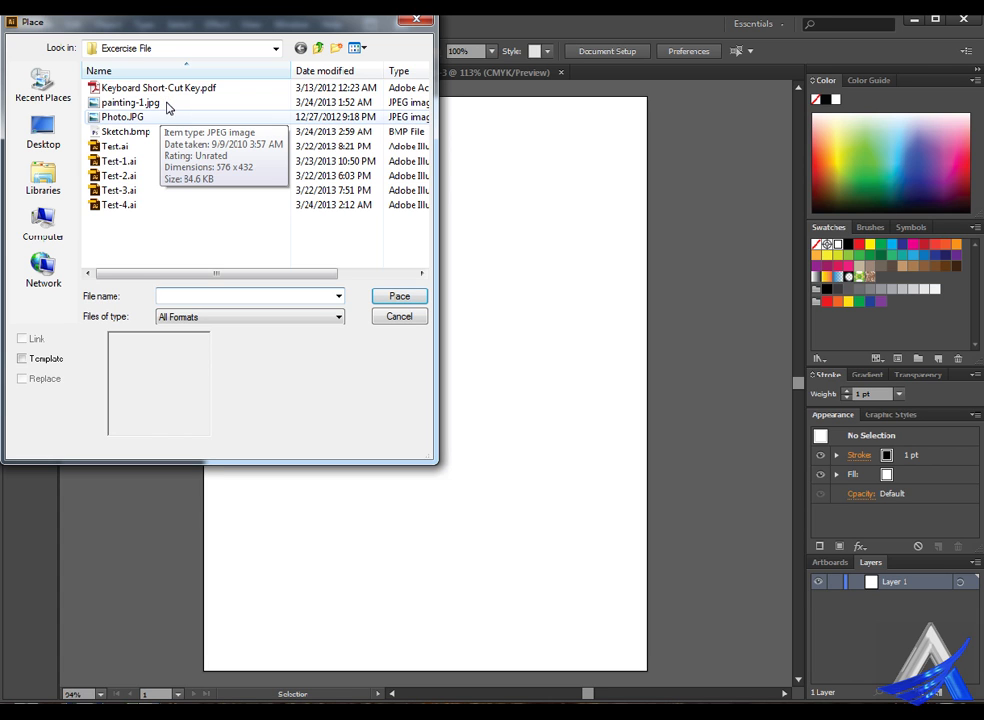
double_click(167, 116)
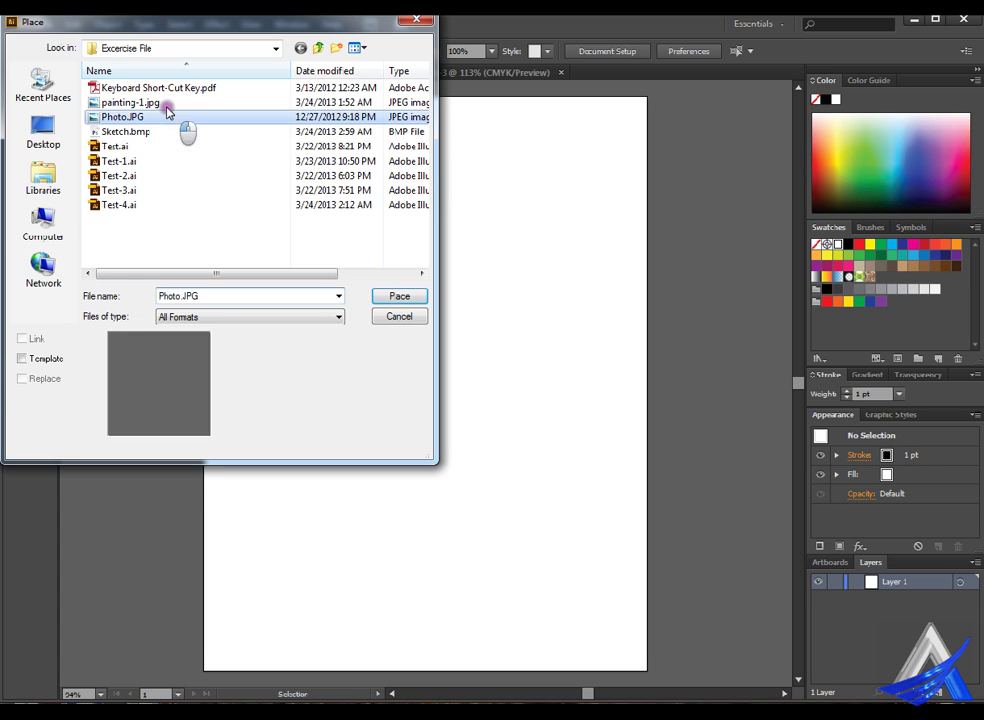
key("Delete")
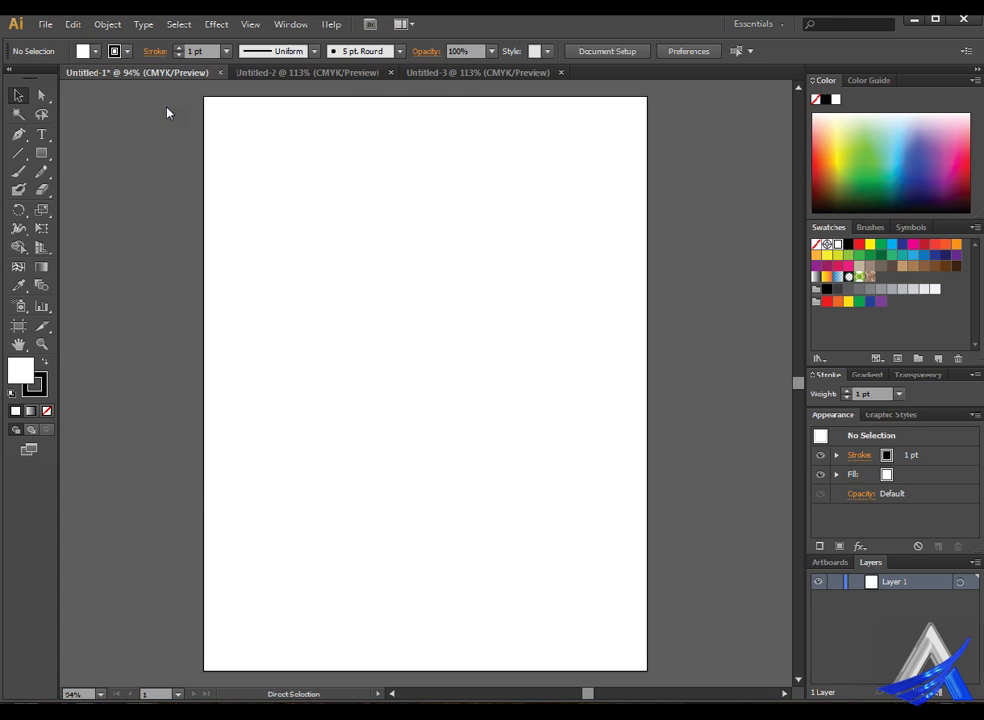
Place Sketch.bmp as a linked image in Untitled-1
left_click(48, 22)
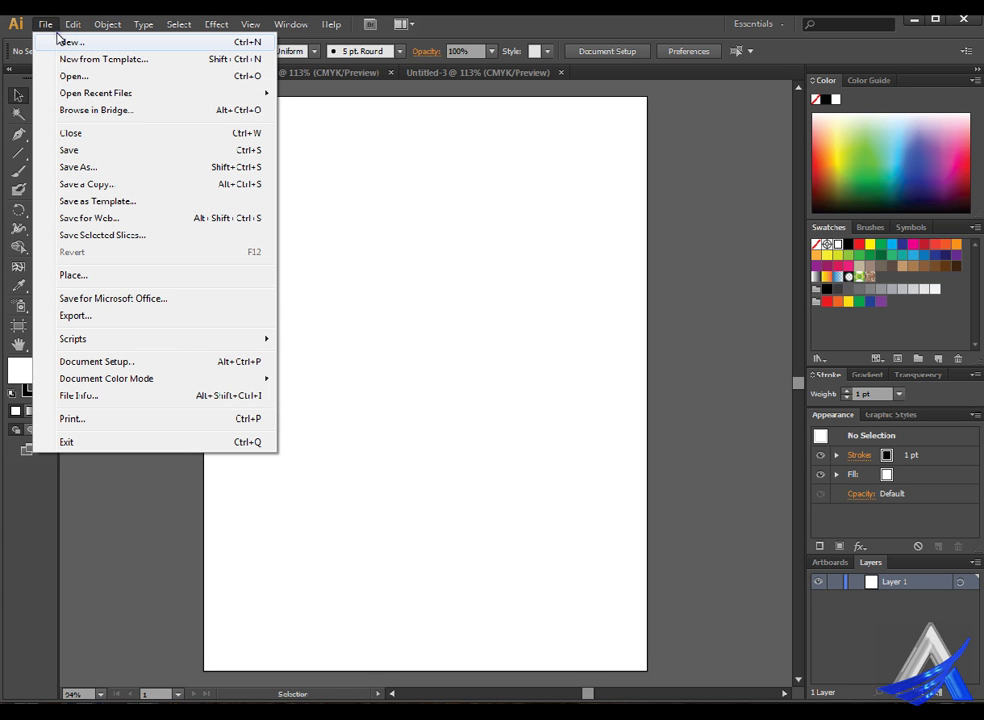
left_click(113, 275)
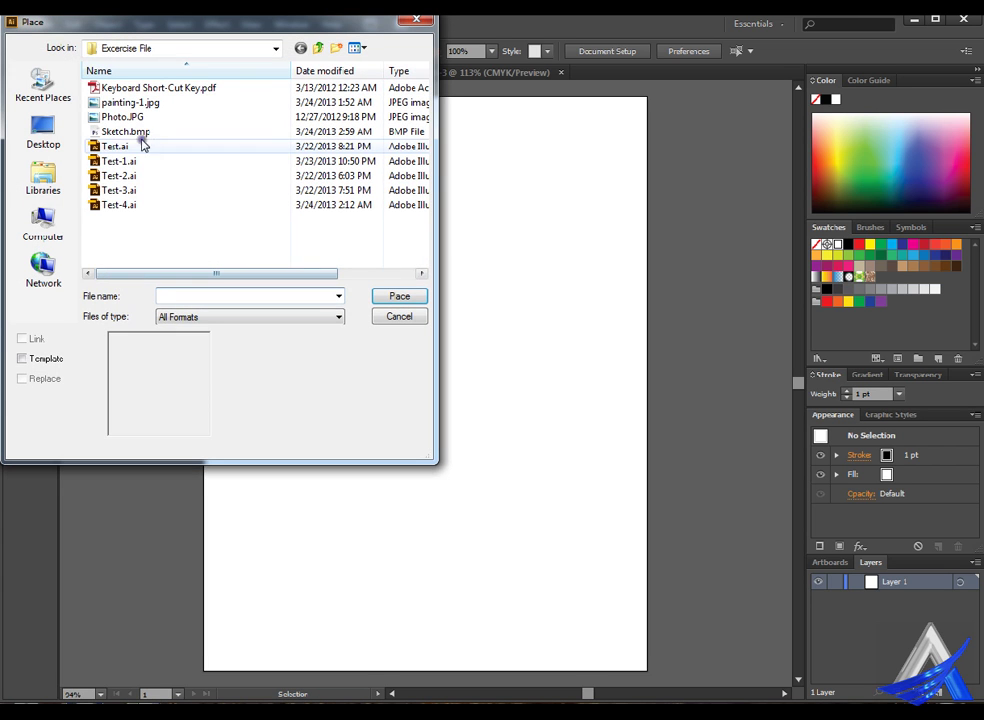
double_click(152, 131)
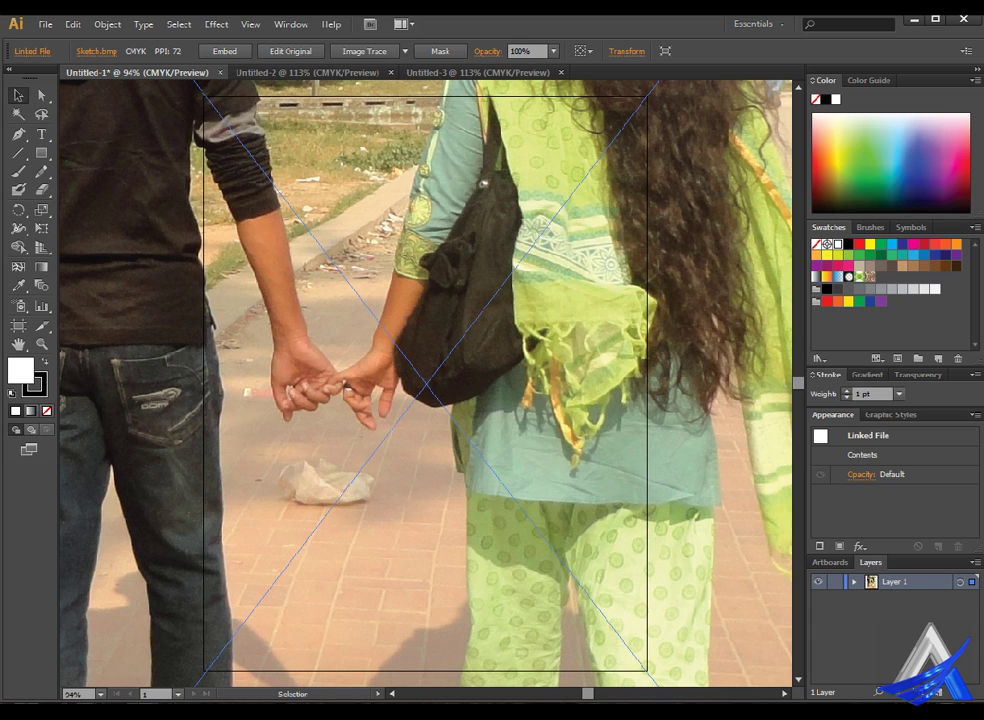
Shrink the placed photo to fit the portrait artboard, then fit the artboard in view
key("ctrl+minus")
key("ctrl+minus")
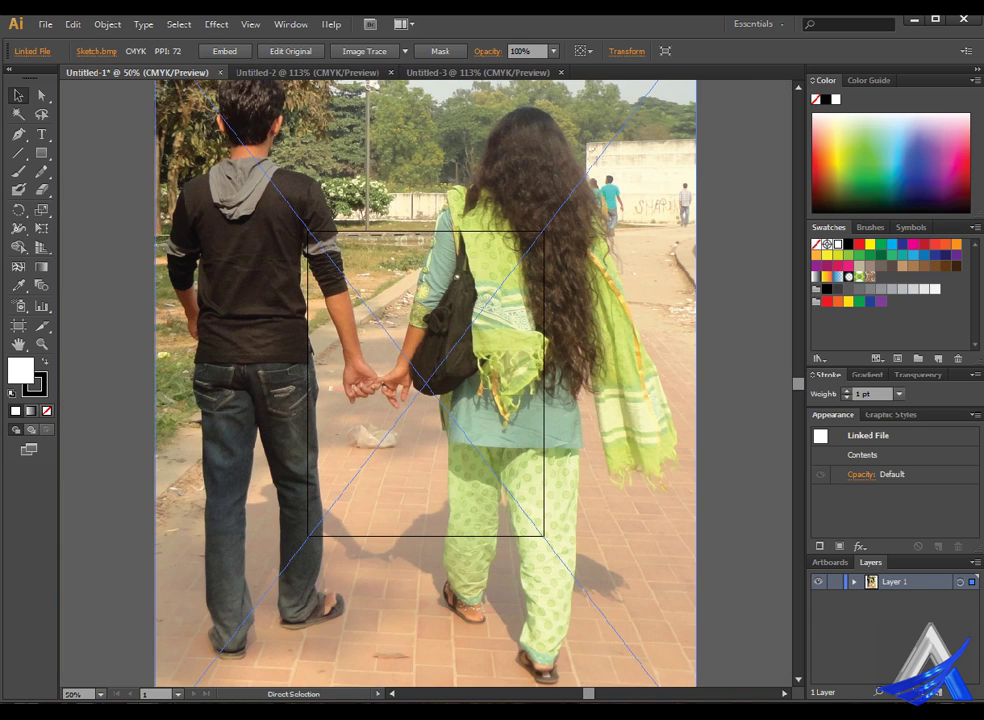
key("ctrl+minus")
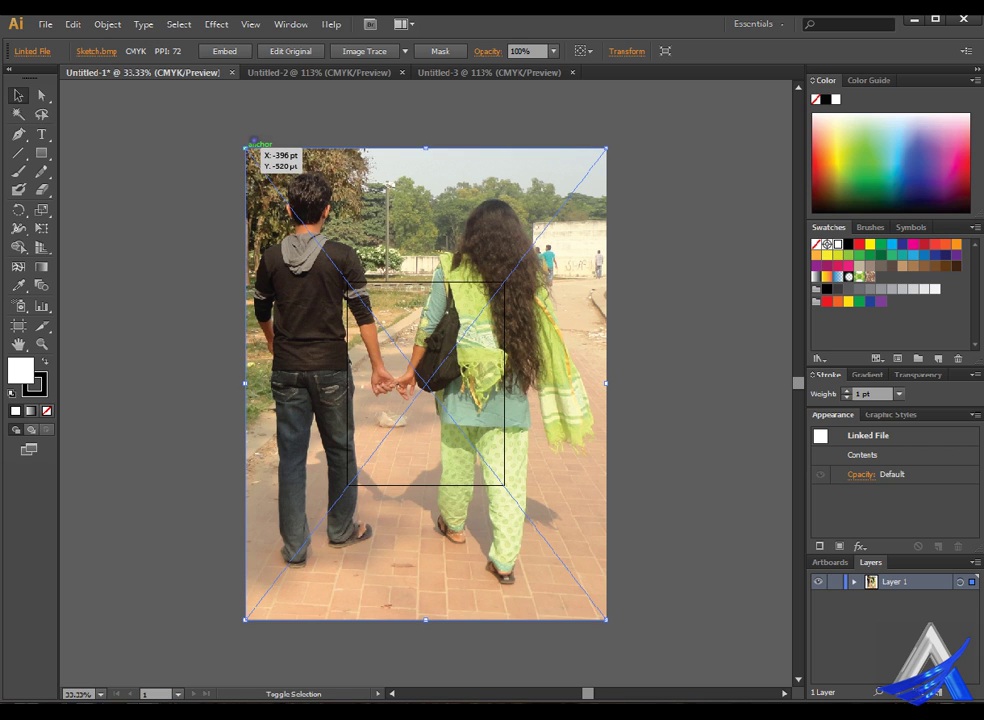
mouse_move(247, 147)
left_mouse_down()
mouse_move(380, 323)
mouse_move(305, 236)
left_mouse_up()
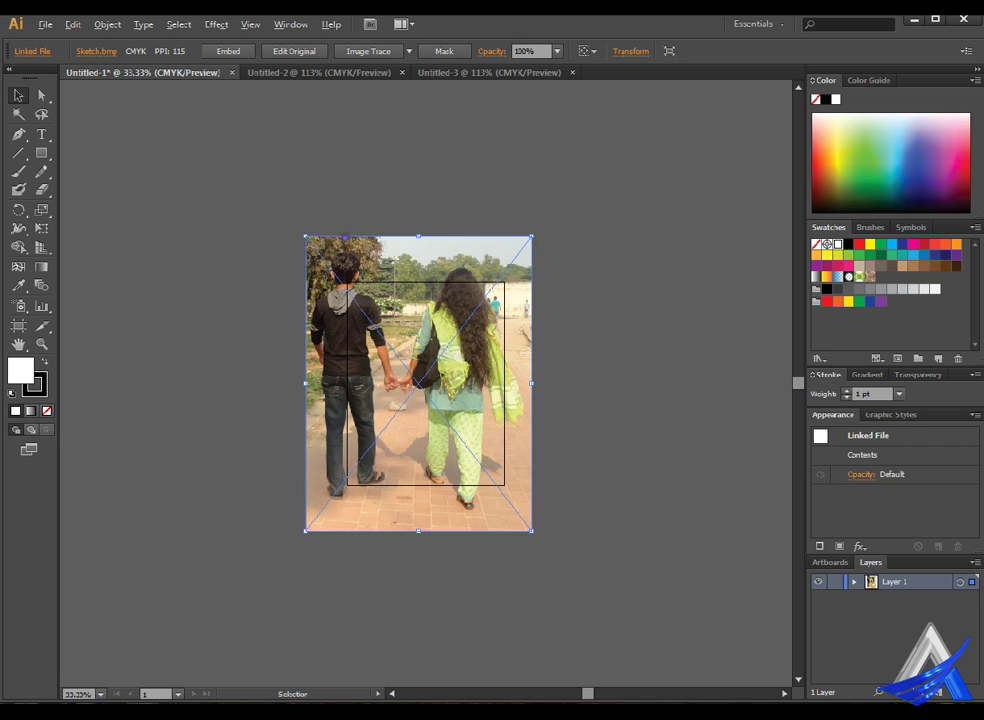
left_click_drag(305, 236, 371, 275)
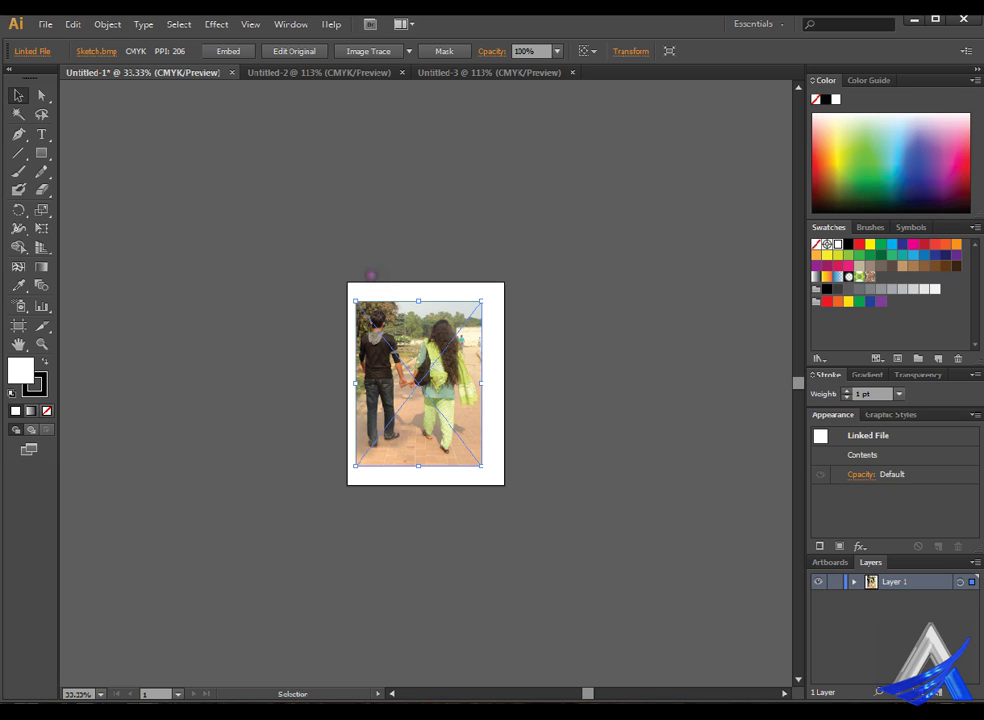
key("ctrl+0")
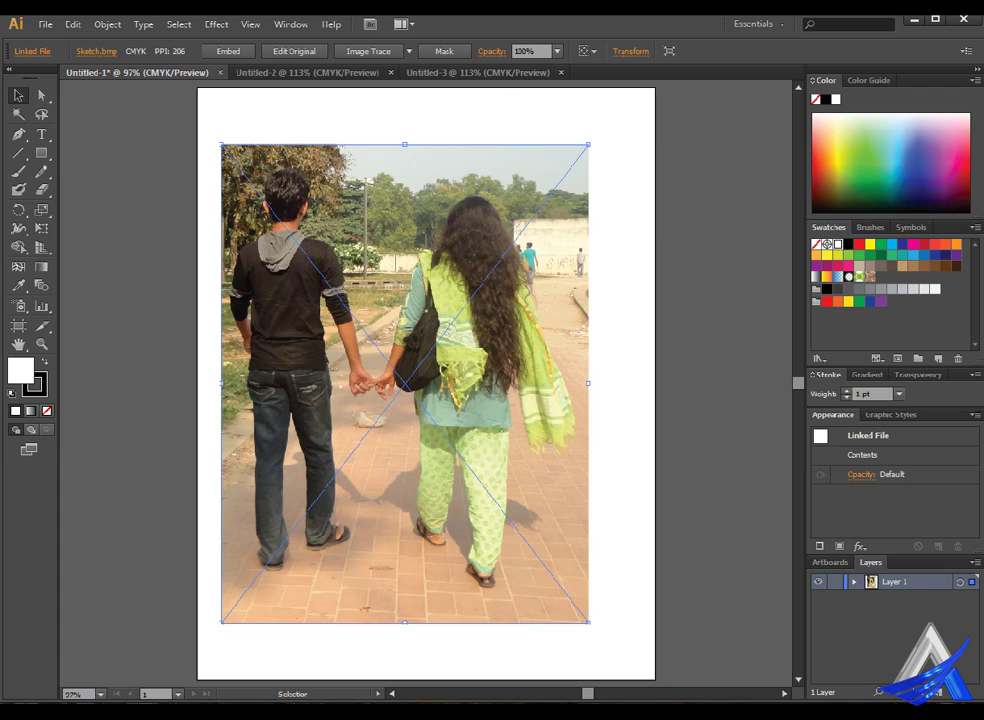
Place the hand sketch Photo.JPG into Untitled-2, then switch to Untitled-3
left_click(300, 72)
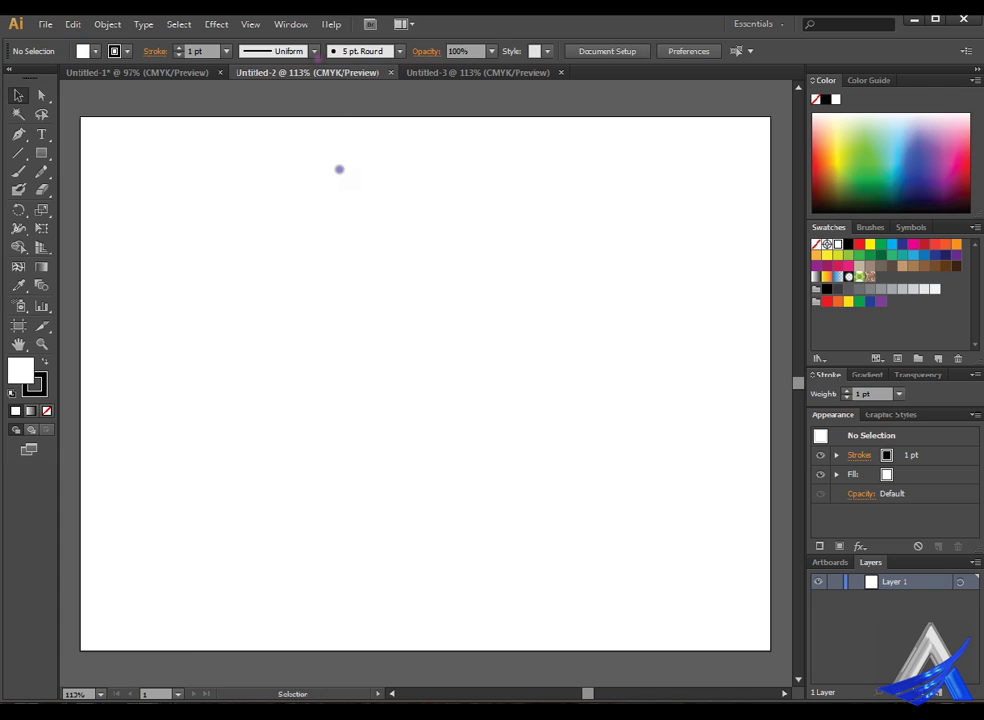
left_click(46, 22)
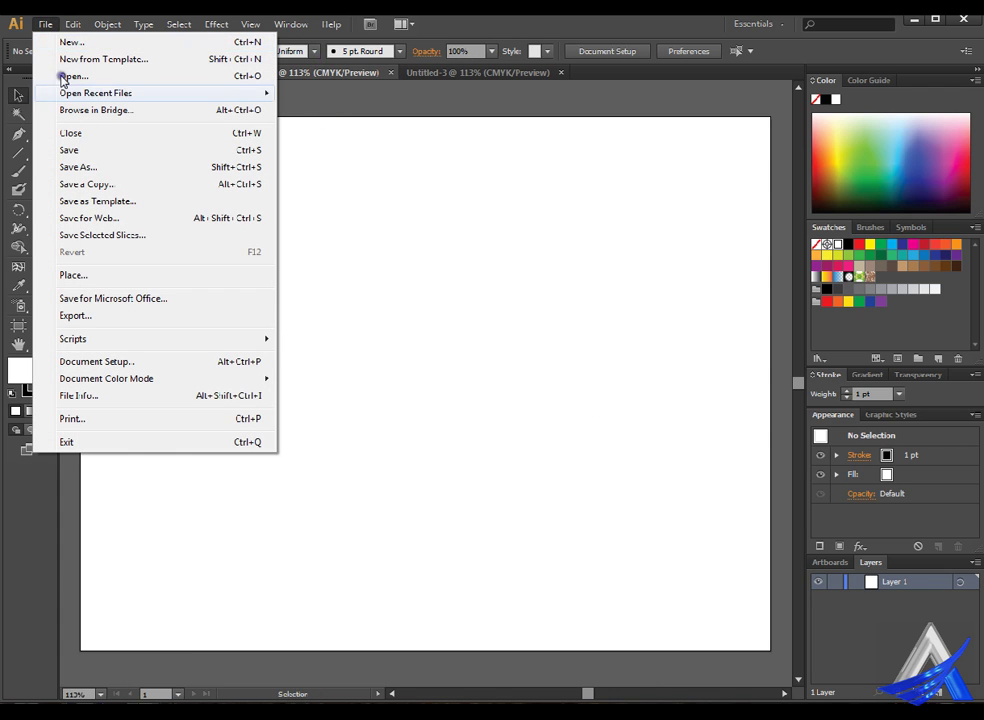
left_click(94, 276)
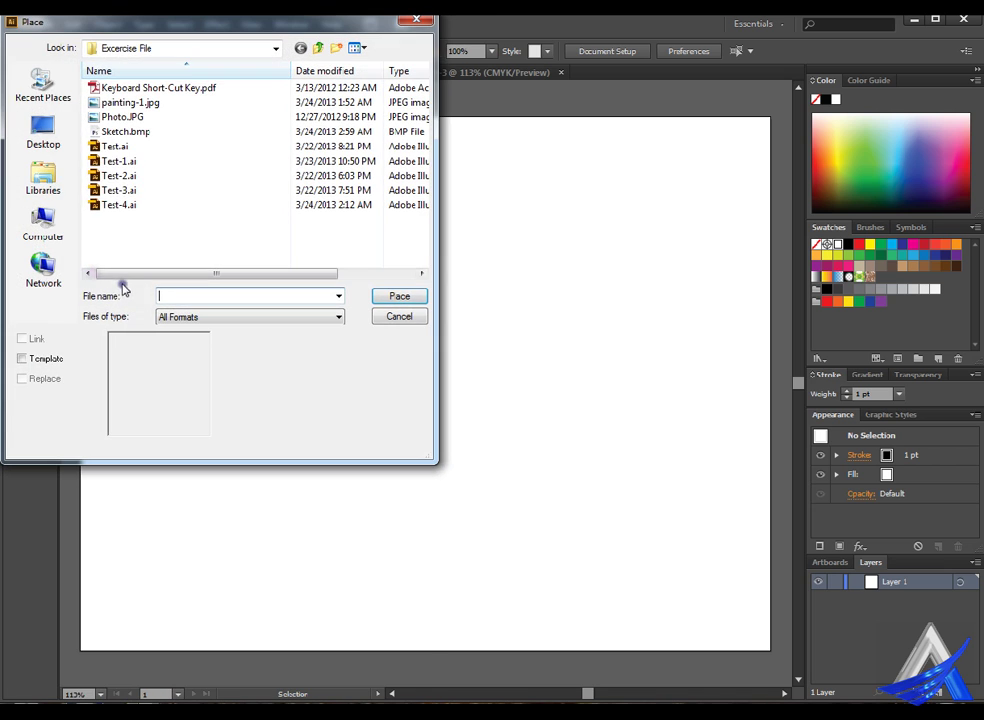
double_click(138, 117)
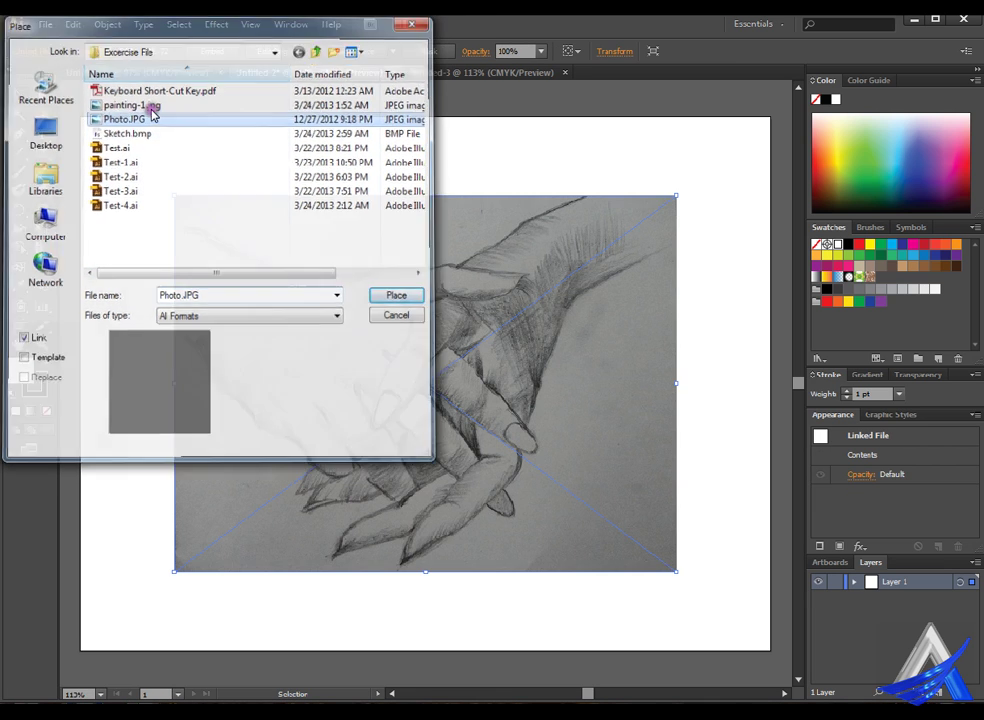
left_click(468, 72)
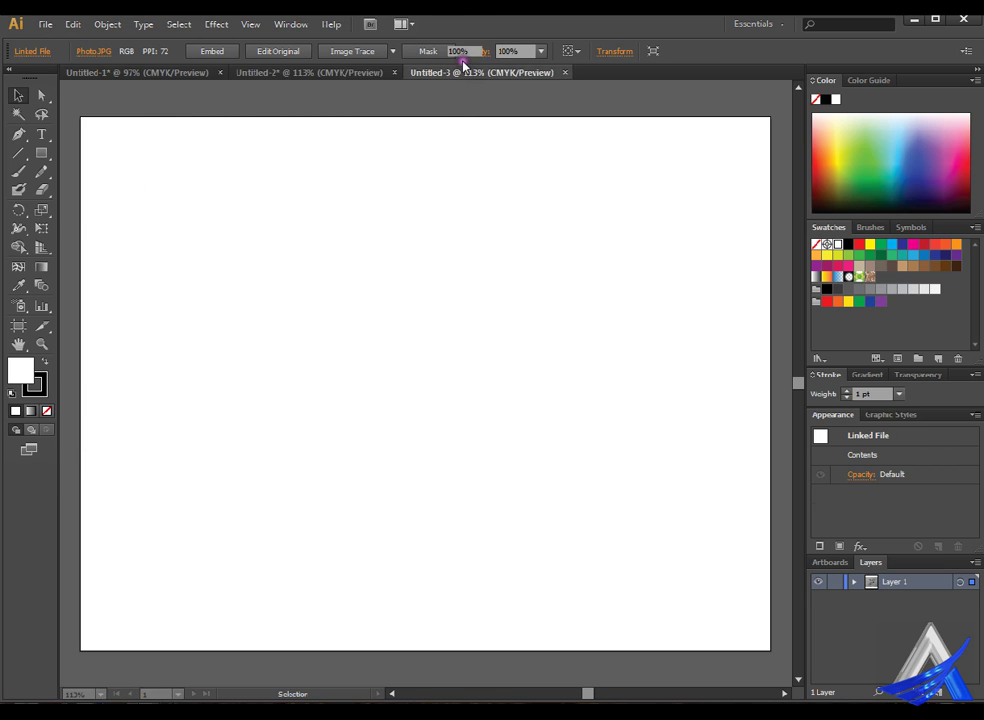
left_click(45, 24)
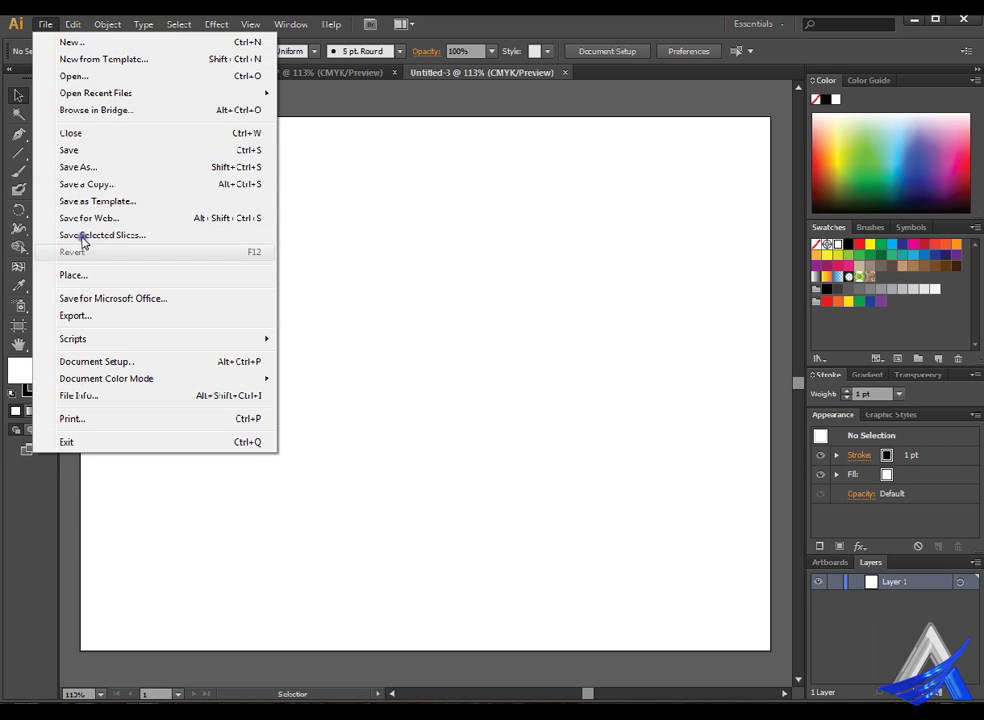
Place painting-1.jpg in Untitled-3 and enlarge it to nearly fill the artboard
left_click(88, 274)
double_click(150, 102)
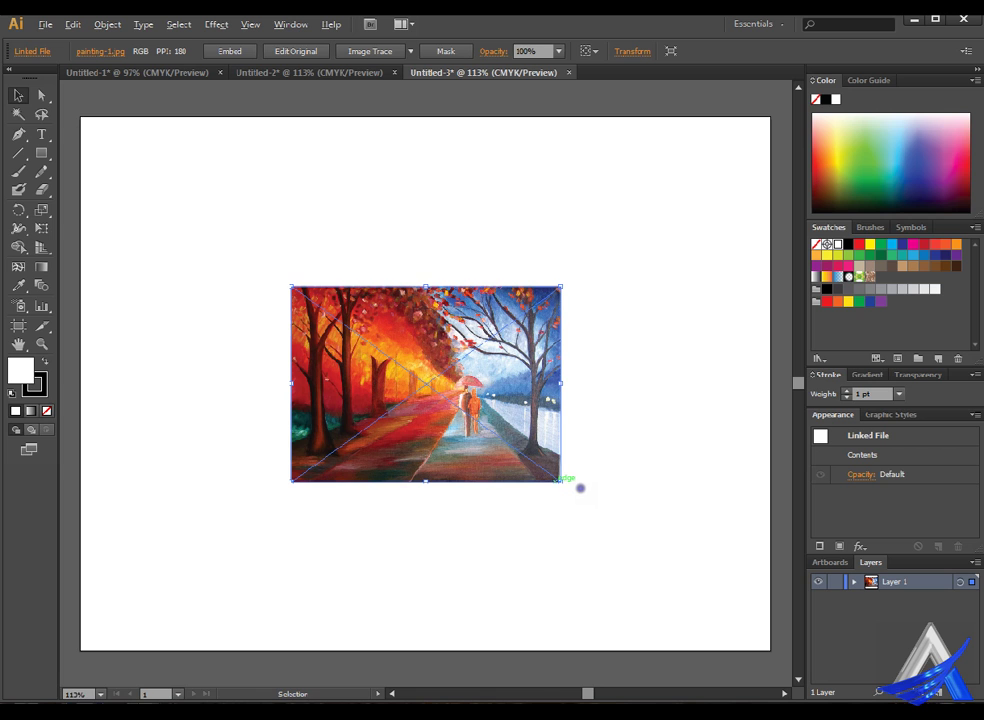
left_click_drag(580, 488, 755, 625)
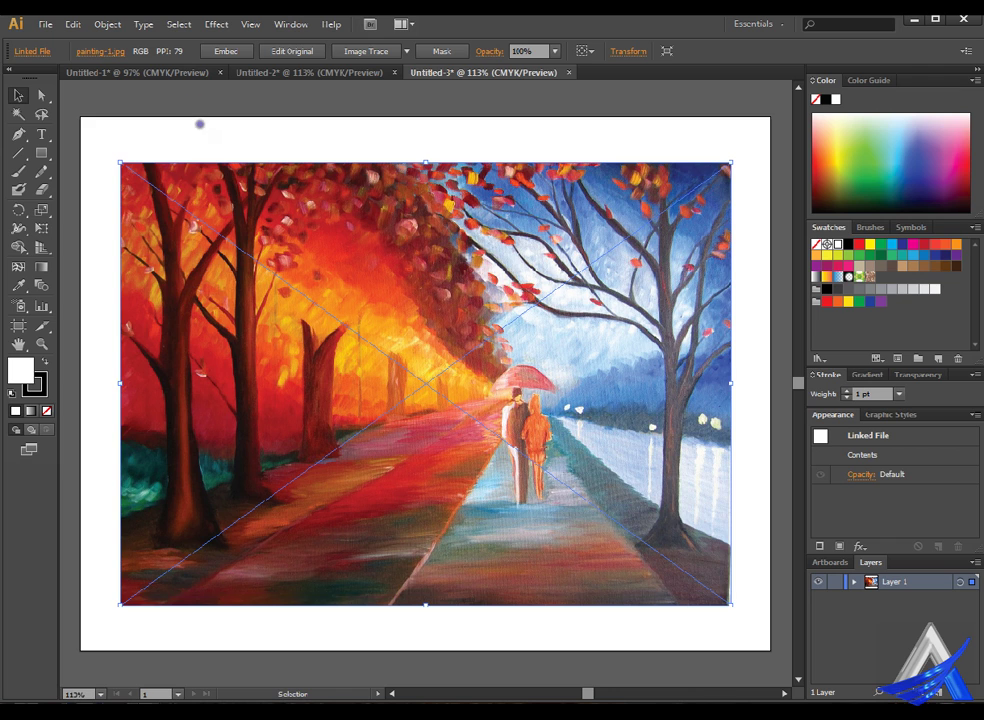
Compare the three documents by switching between their tabs, ending on the painting
left_click(145, 72)
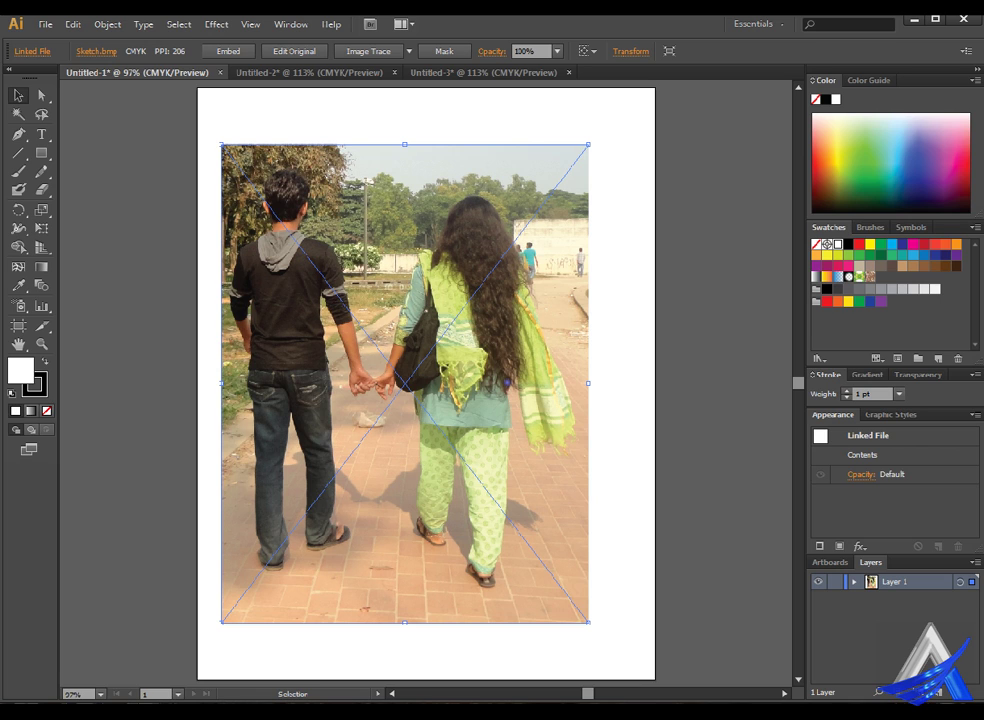
left_click(309, 72)
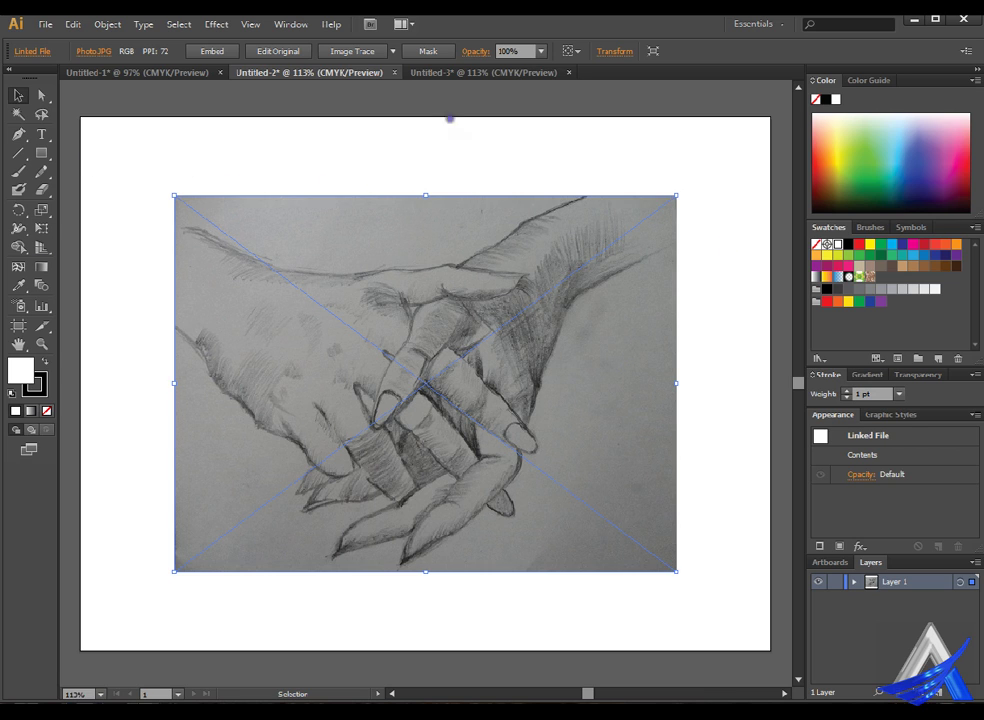
left_click(482, 72)
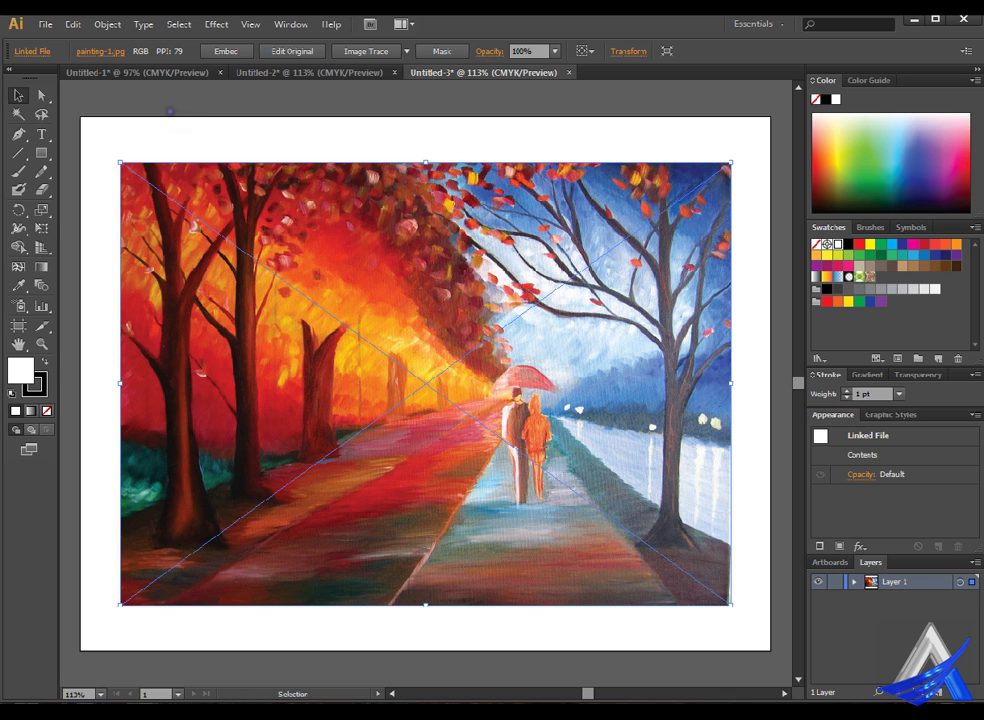
left_click(172, 71)
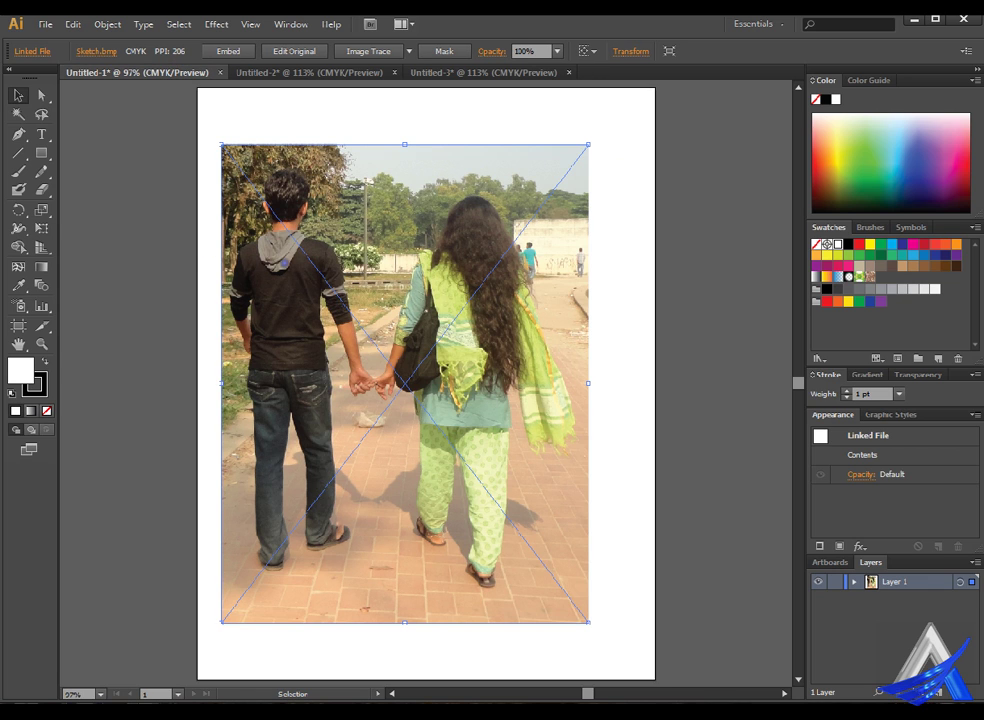
left_click(470, 72)
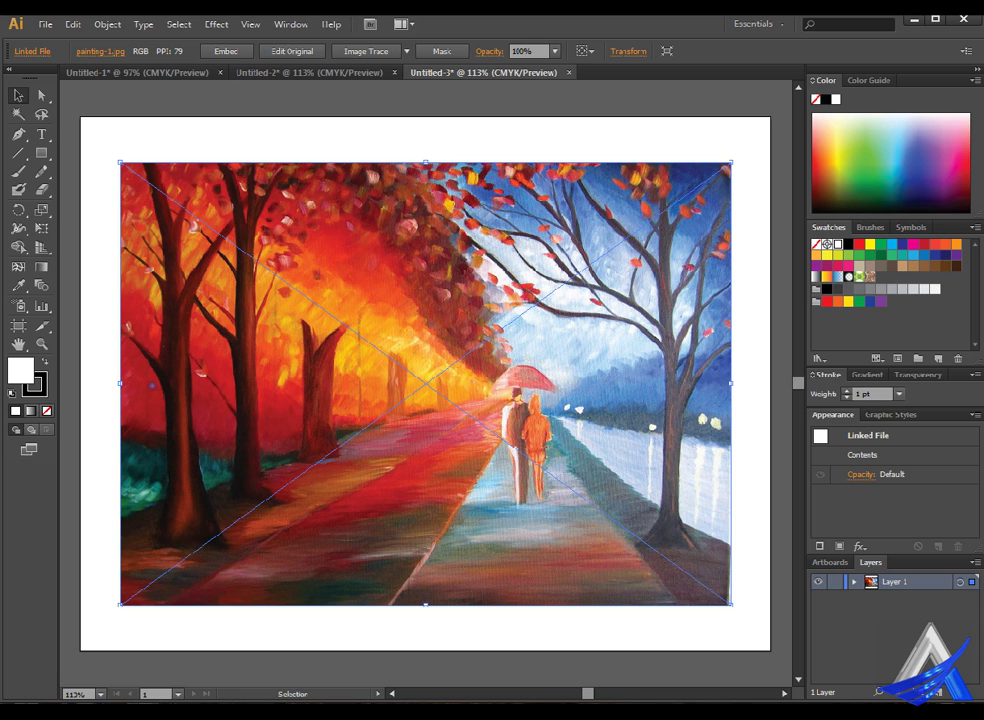
left_click(291, 24)
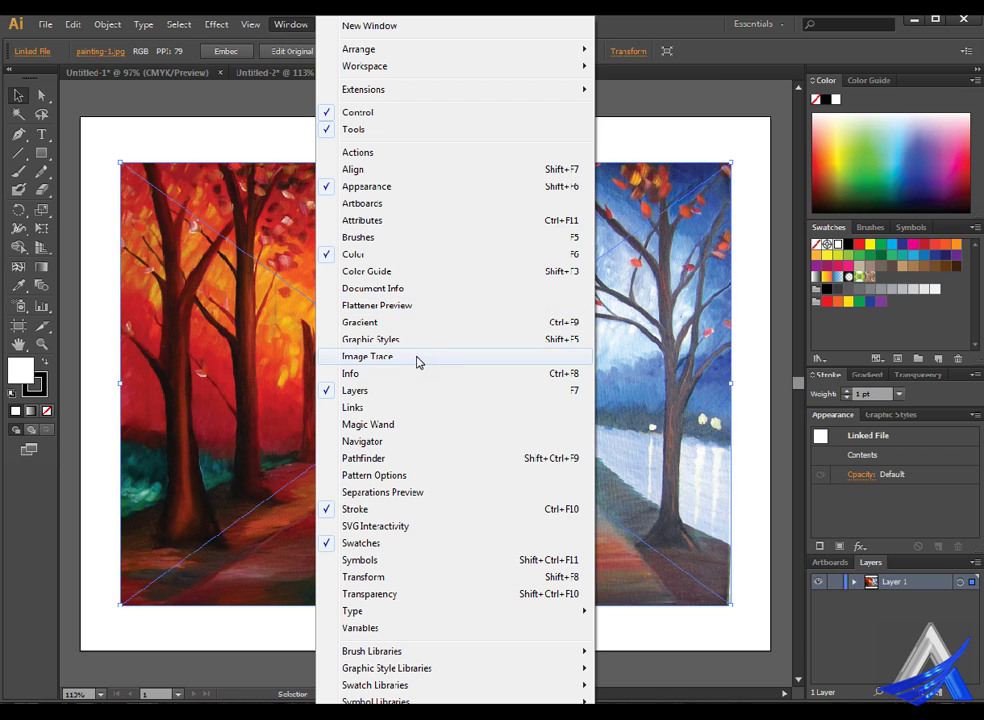
Open the Image Trace panel and preview the painting as a Black and White trace
left_click(418, 362)
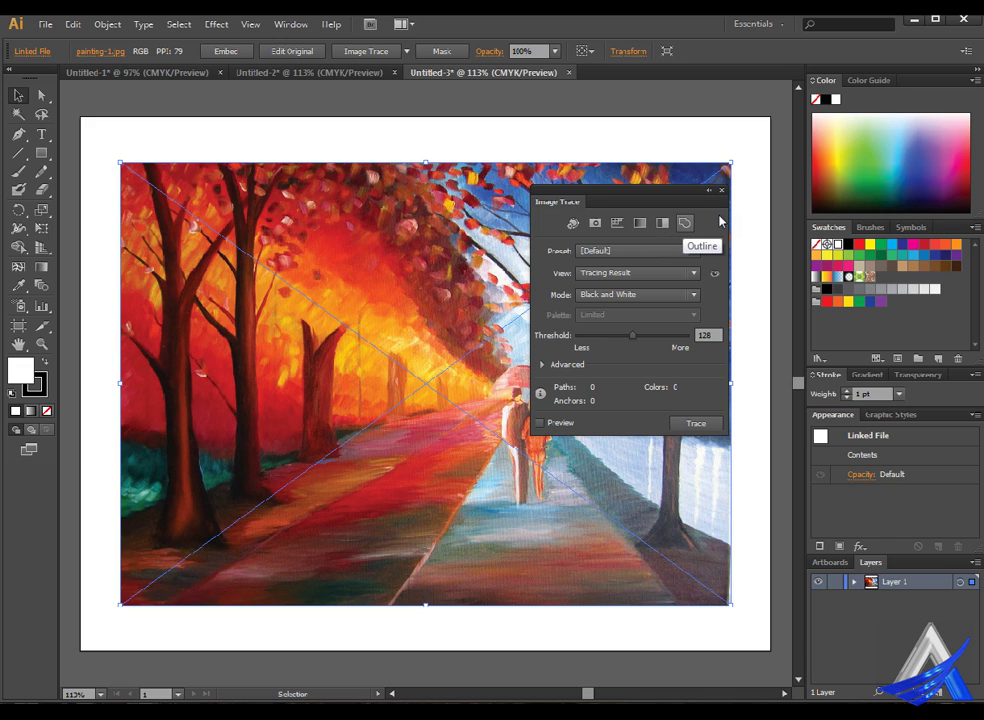
left_click(566, 430)
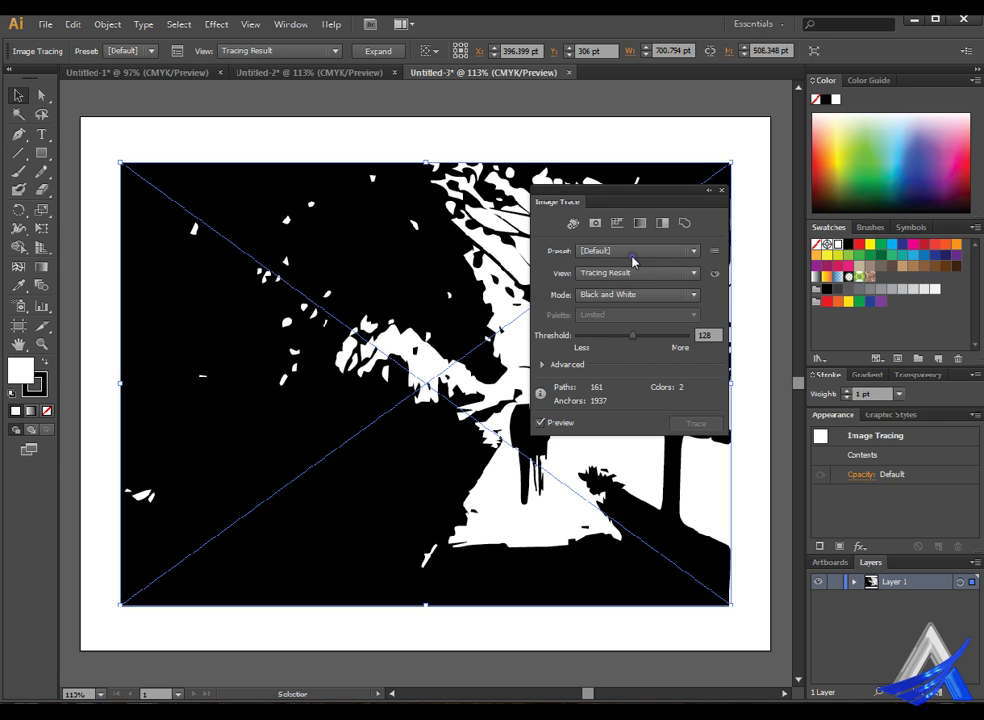
Try the Auto-Color, High Color, Grayscale, Black and White and Outline presets, ending on High Color
left_click(597, 221)
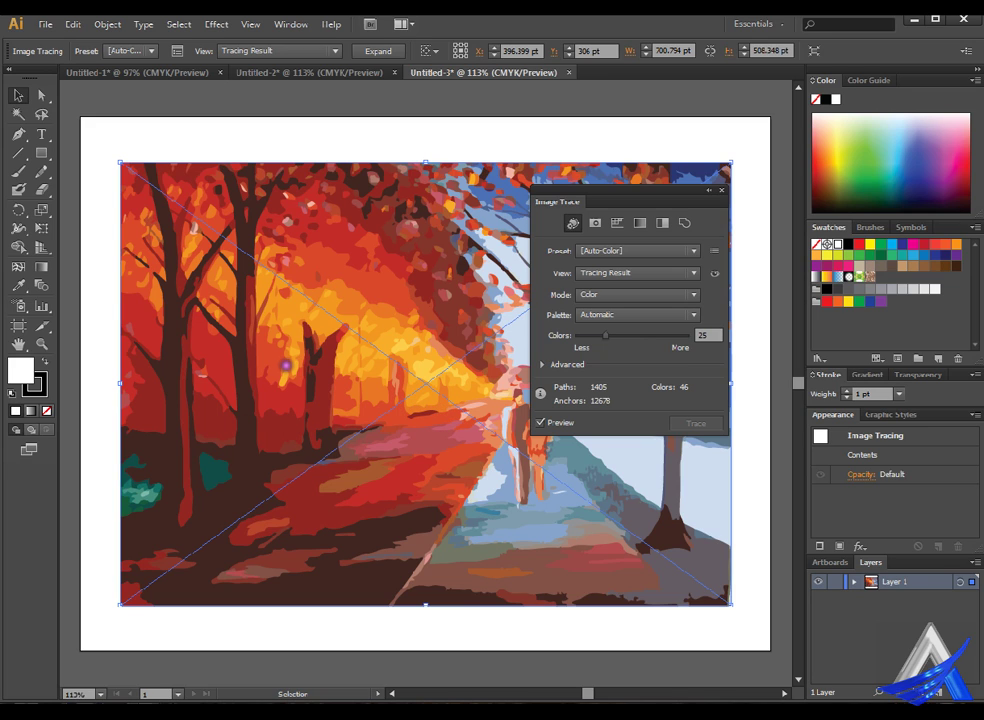
left_click(621, 222)
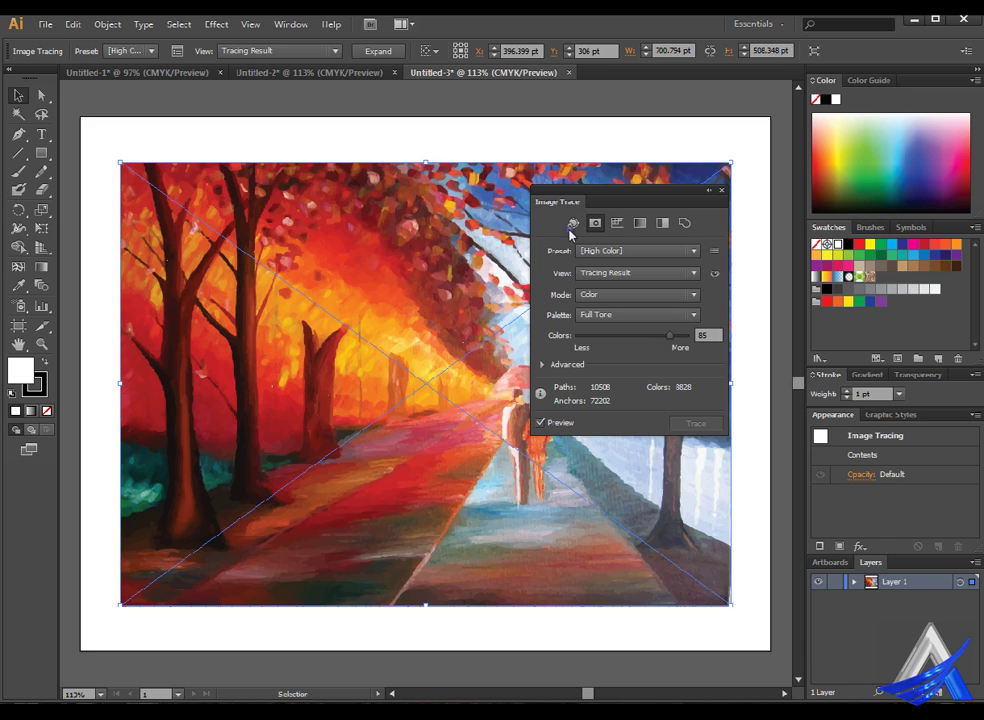
left_click(667, 223)
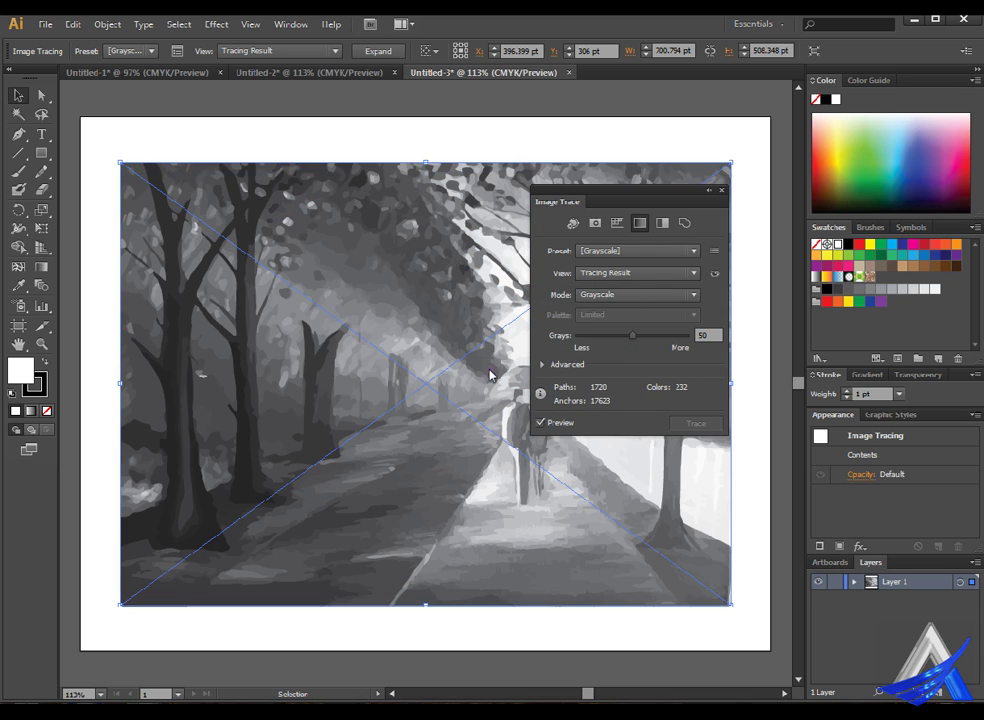
left_click(662, 223)
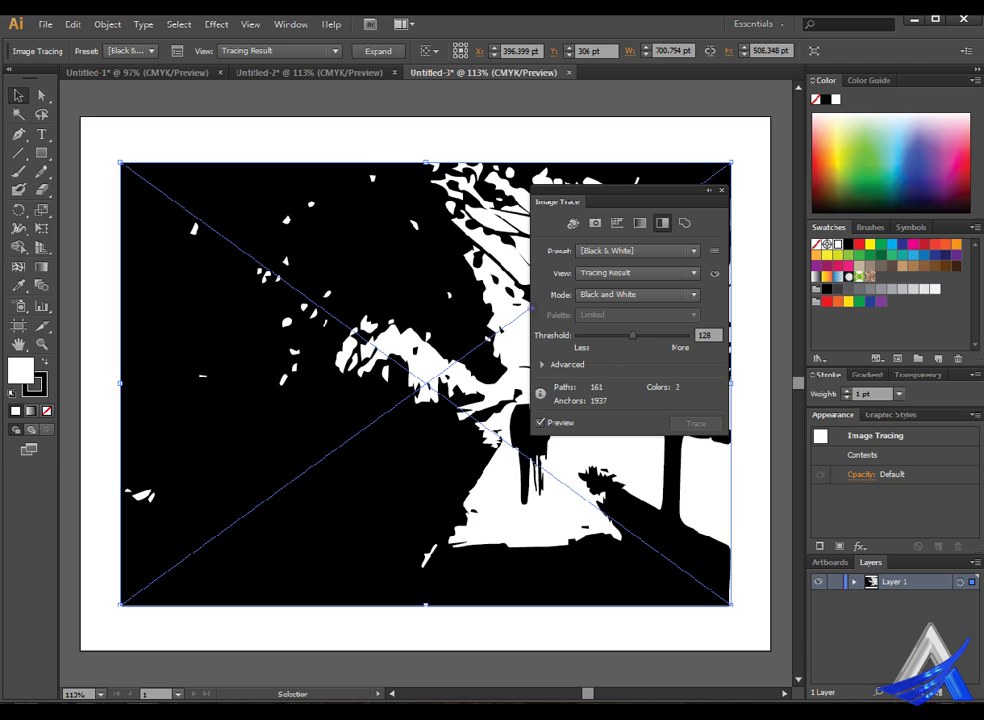
left_click(685, 222)
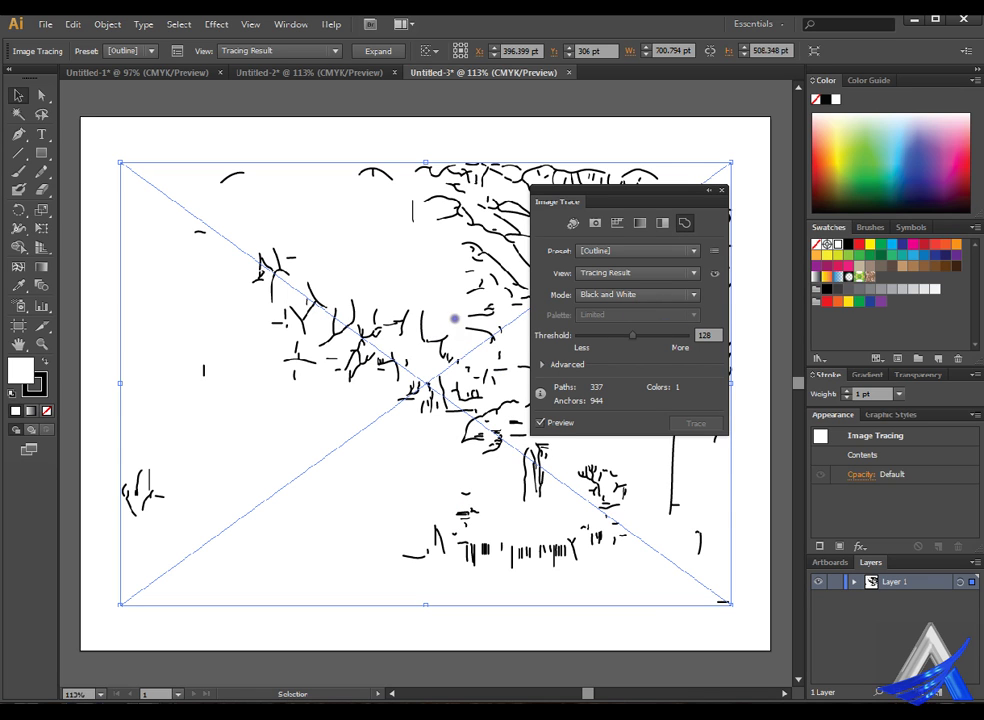
left_click(620, 223)
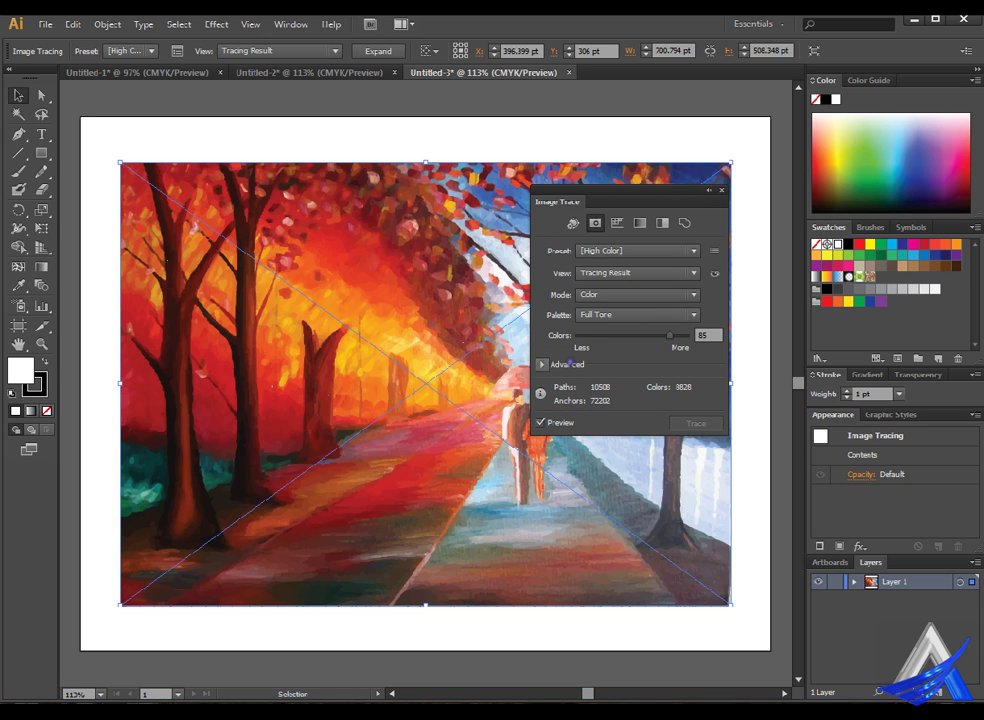
left_click(632, 251)
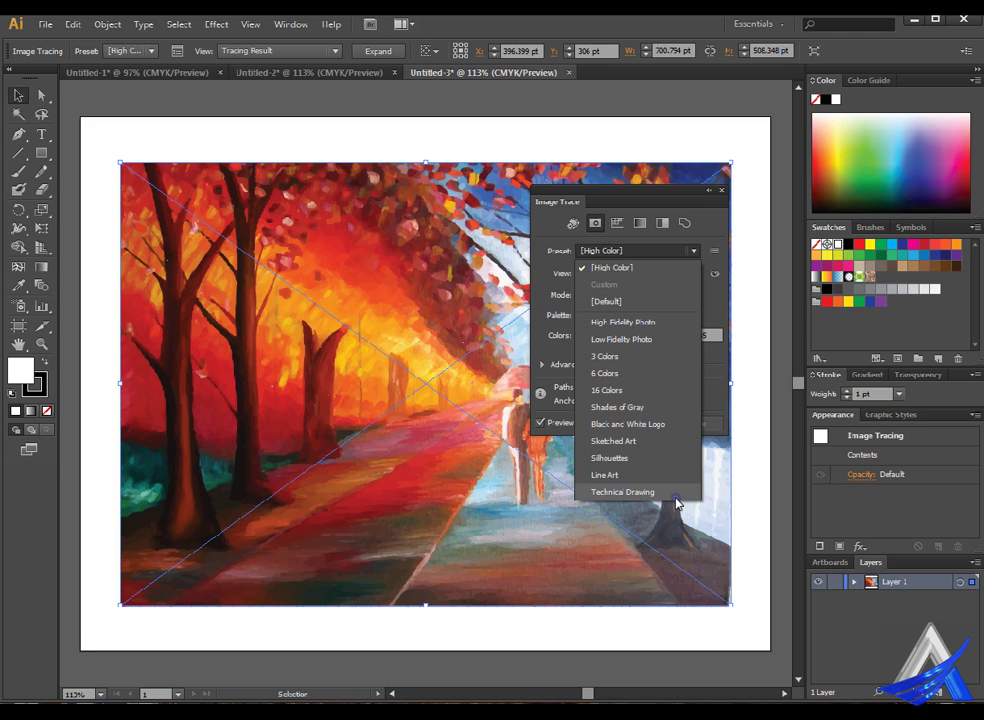
left_click(626, 267)
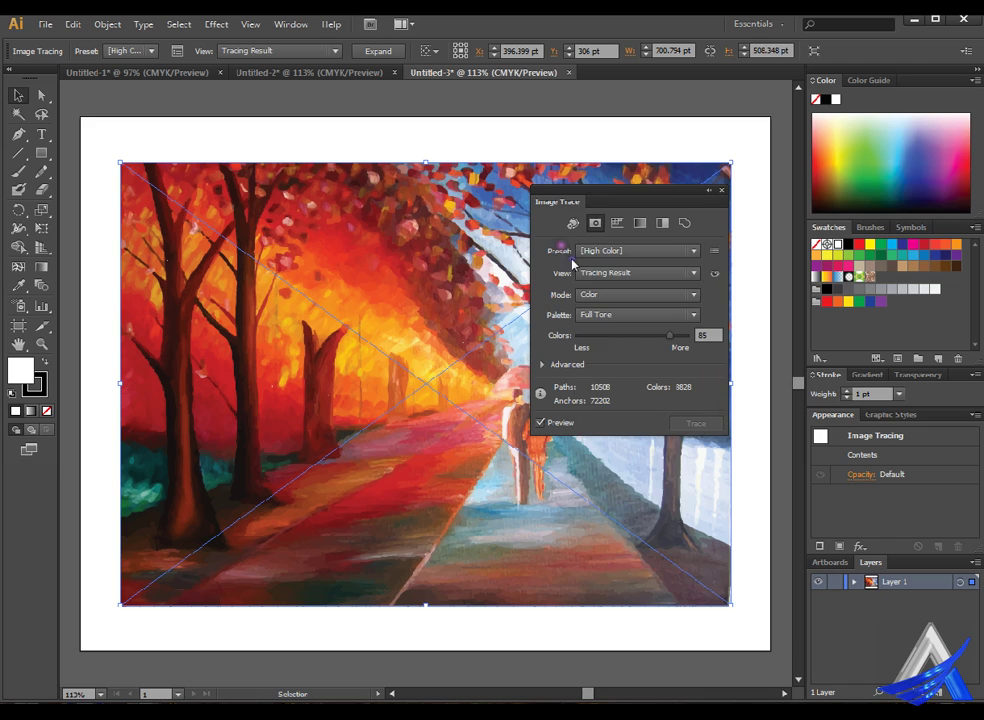
left_click(634, 272)
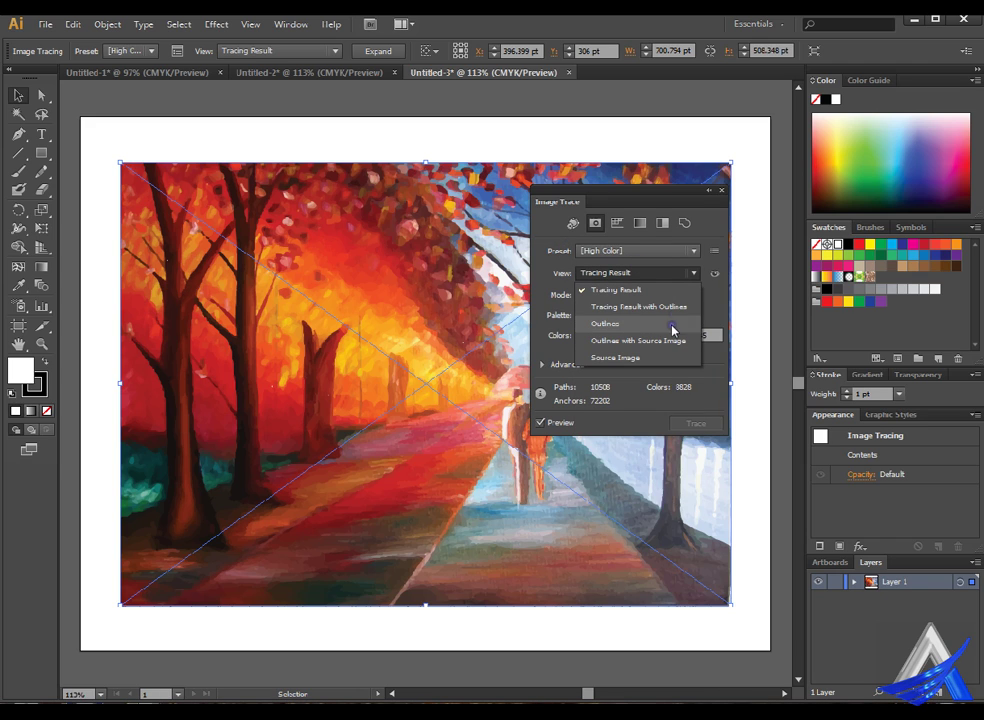
left_click(562, 292)
left_click(635, 296)
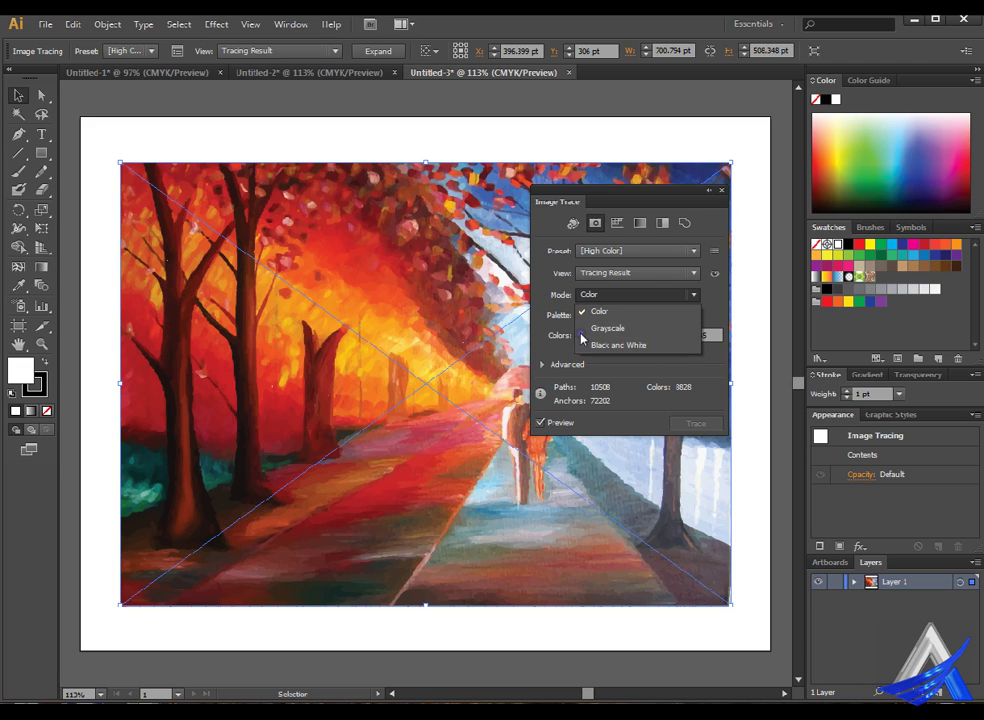
left_click(569, 334)
left_click(641, 316)
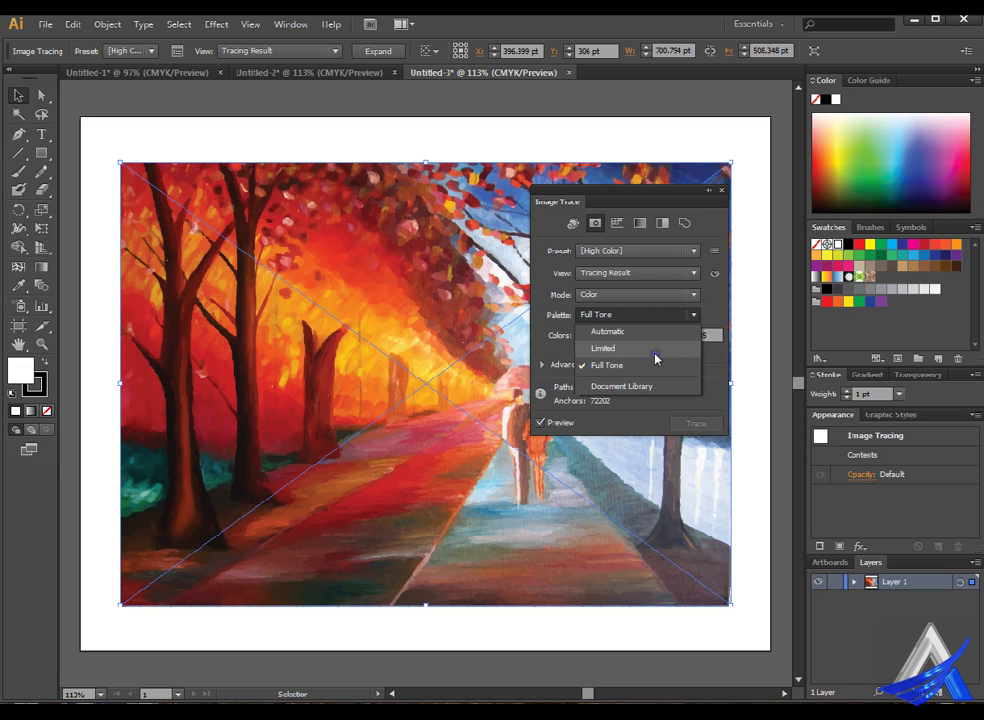
left_click(566, 328)
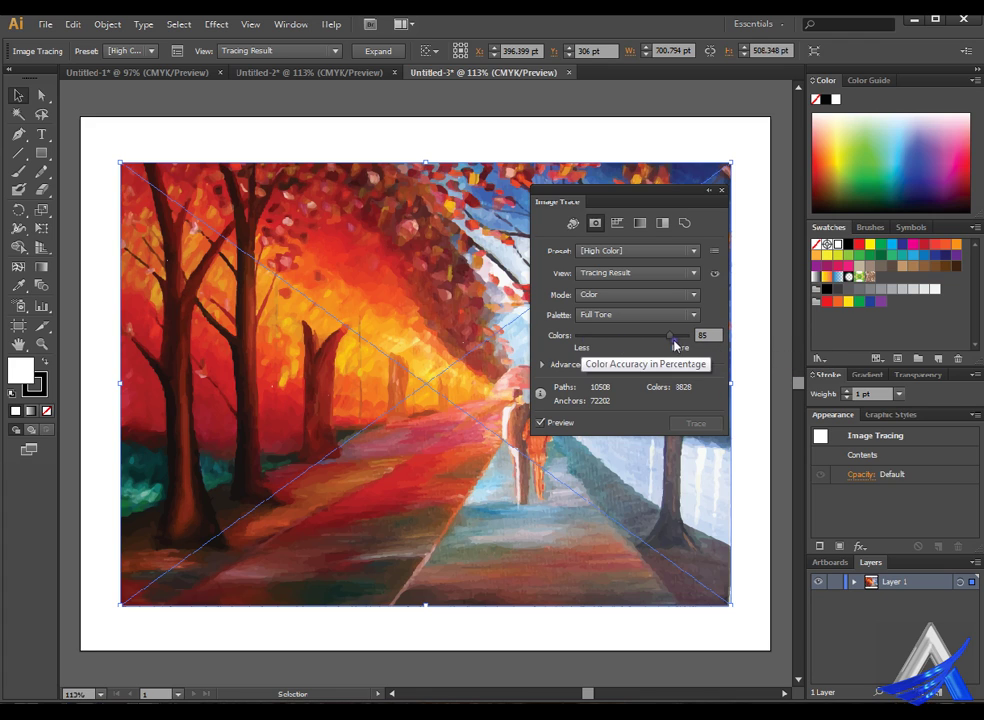
Expand the Advanced trace options showing paths 50%, corners 50% and noise 5 px
left_click(565, 365)
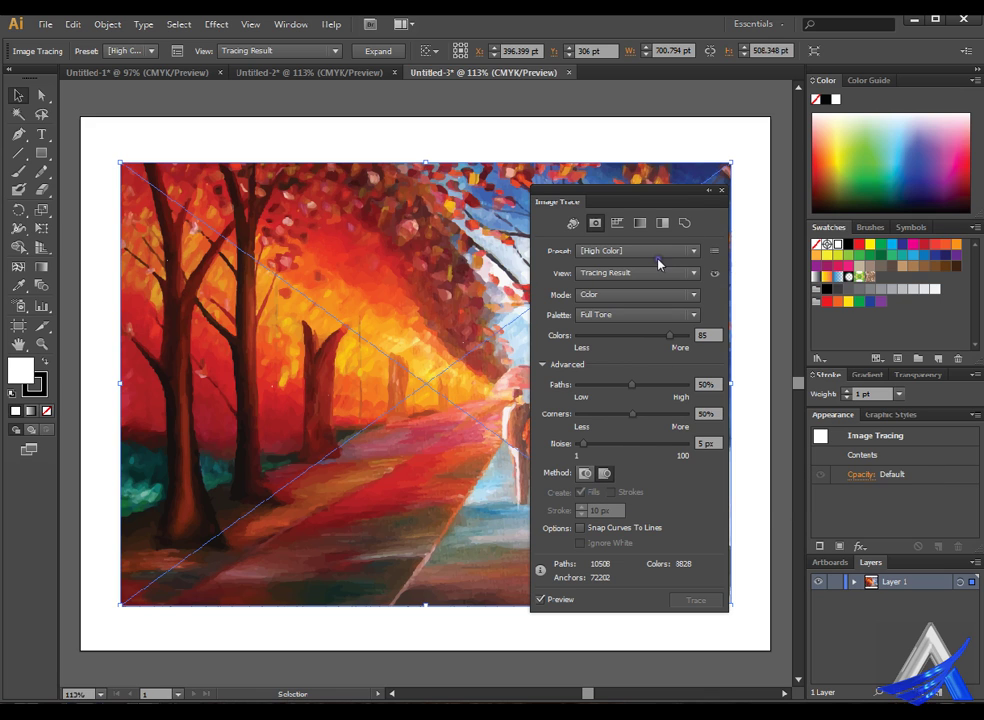
Switch to Untitled-1 and apply the High Fidelity Photo trace preset to the couple photo
left_click(309, 72)
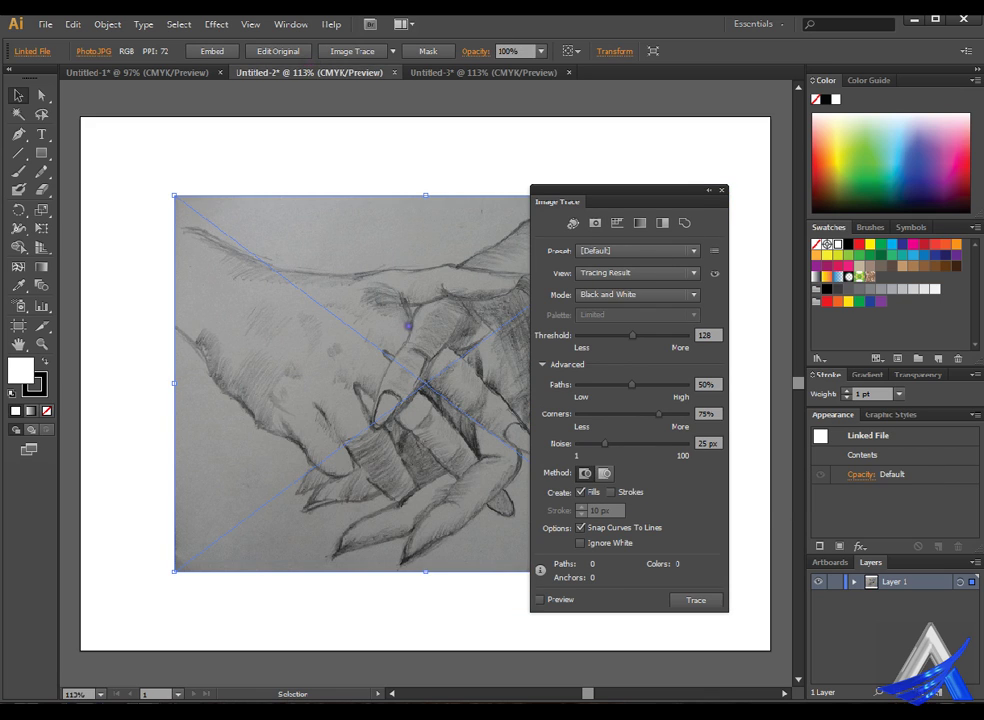
left_click(190, 70)
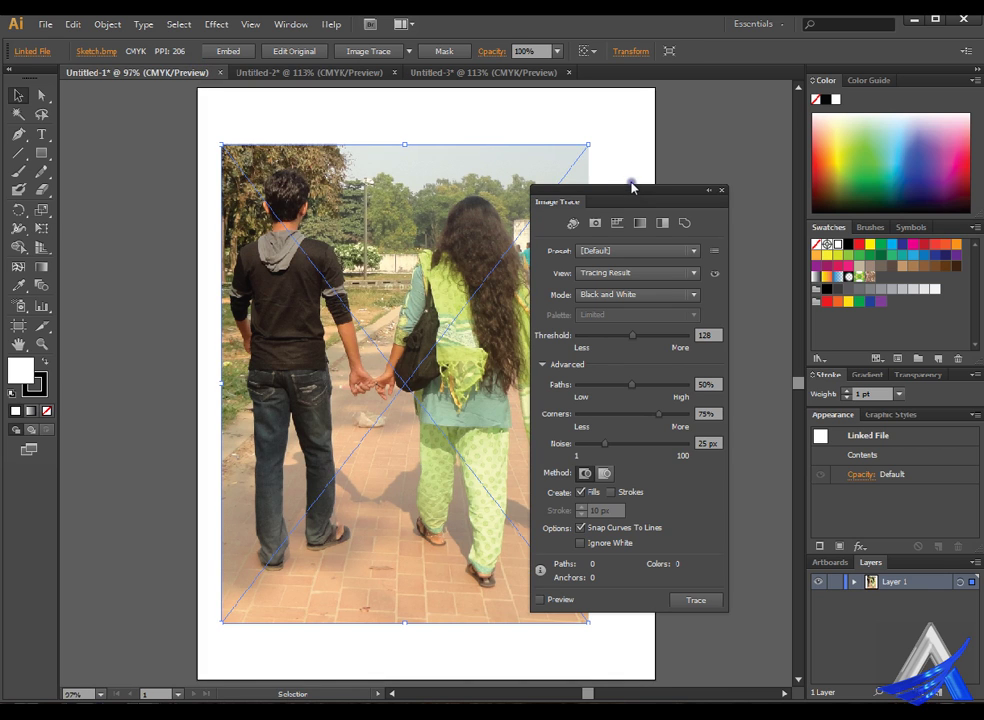
left_click_drag(635, 187, 706, 172)
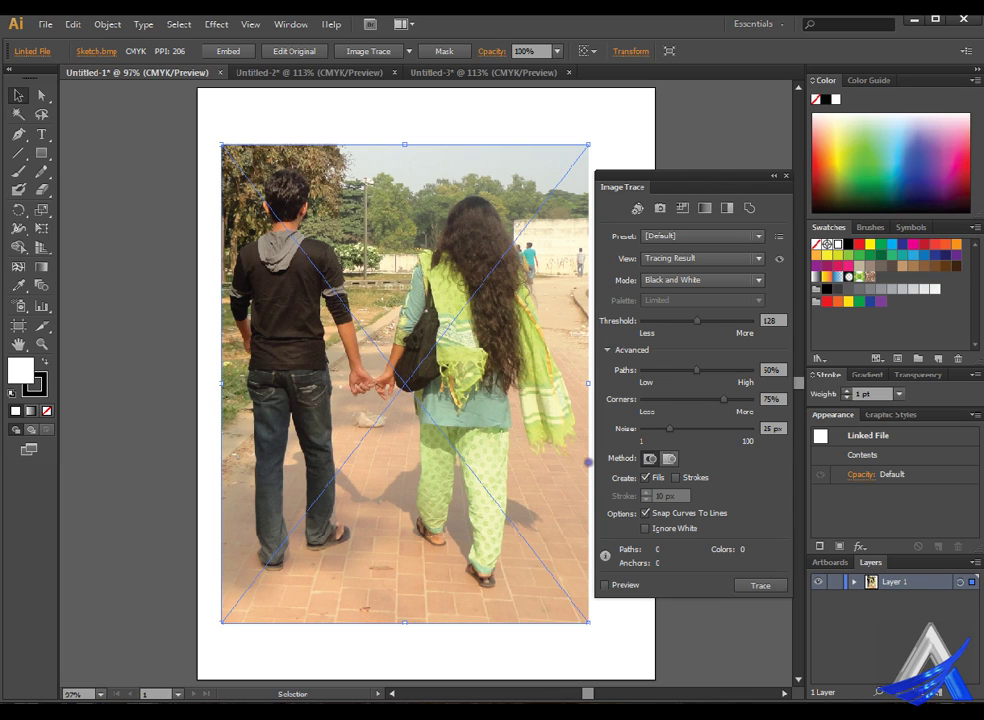
left_click(716, 235)
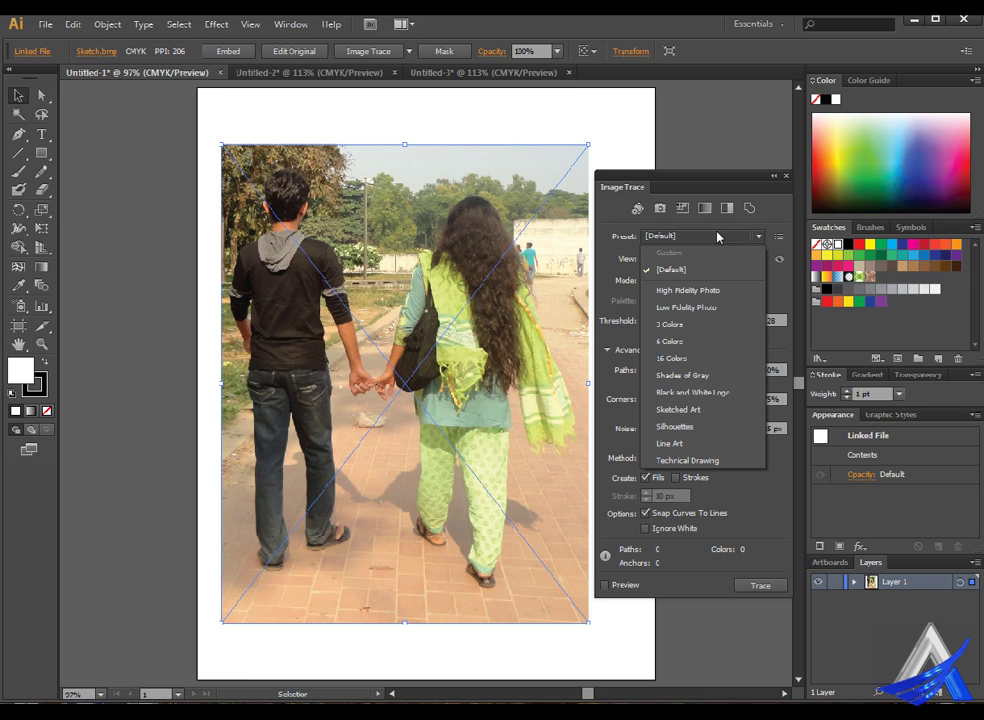
left_click(755, 291)
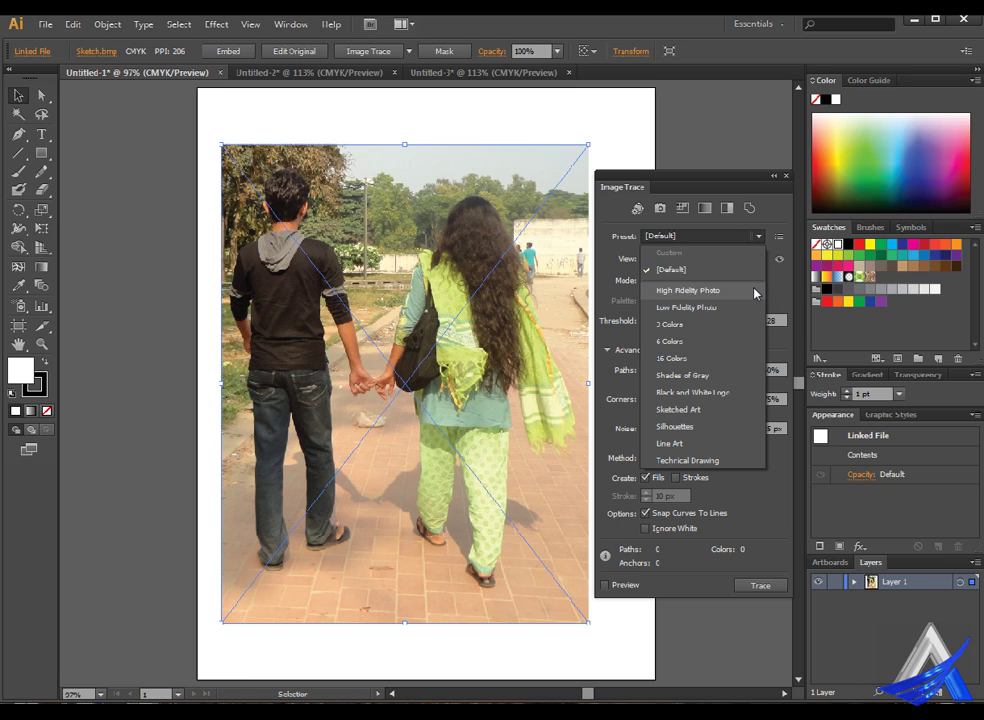
left_click(755, 291)
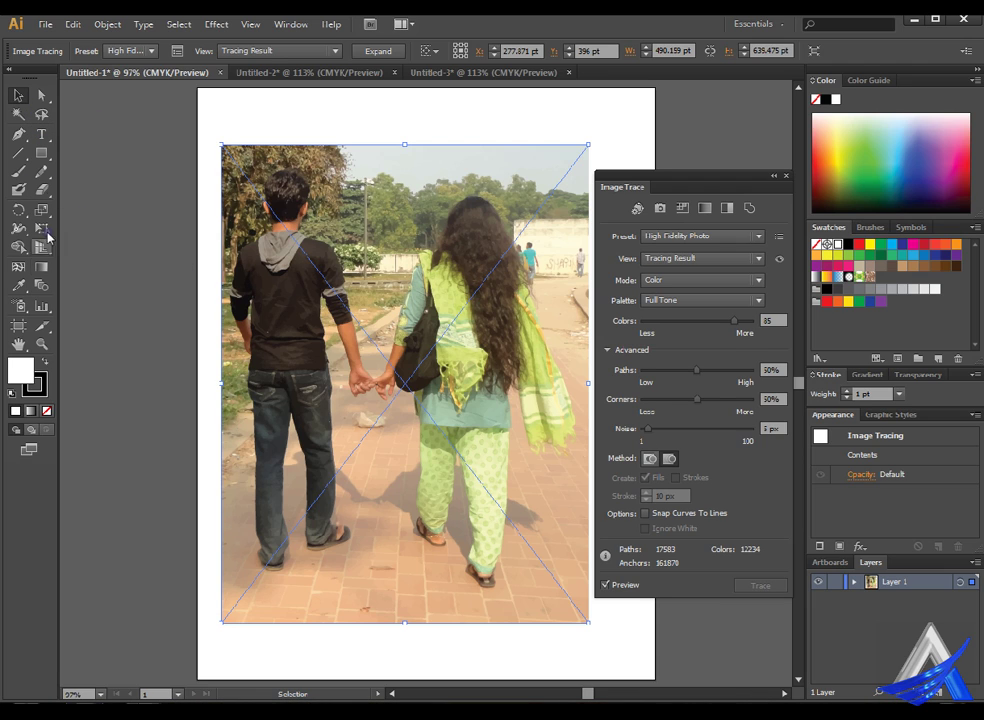
Zoom in on the man's head and lower the trace Colors from 85 to about 55, giving 6295 paths
left_click(42, 343)
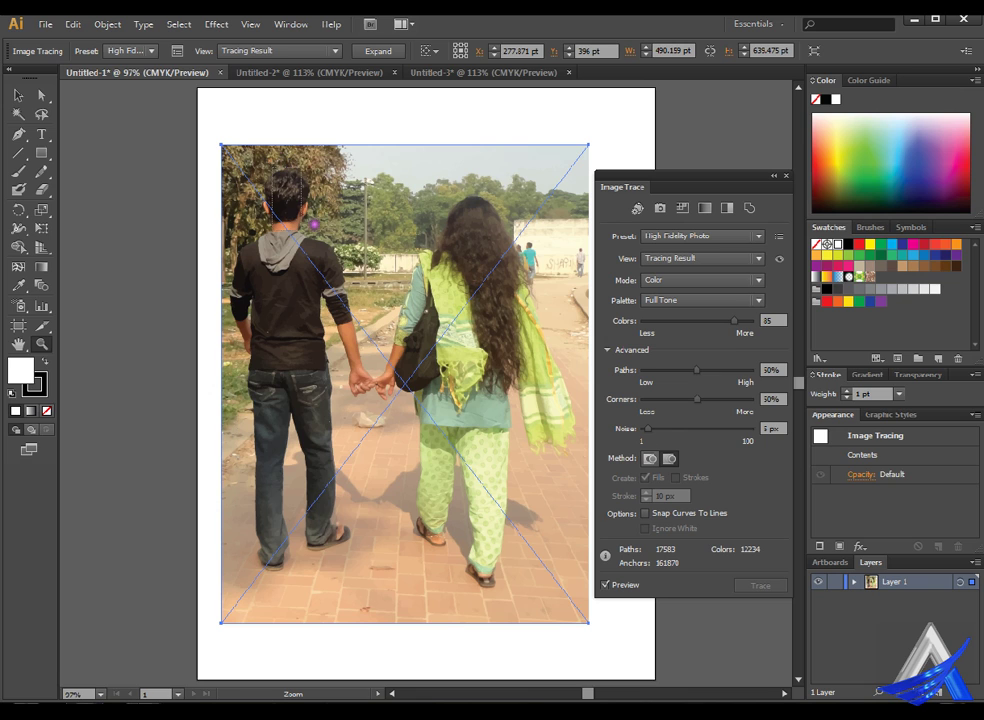
left_click_drag(256, 161, 344, 233)
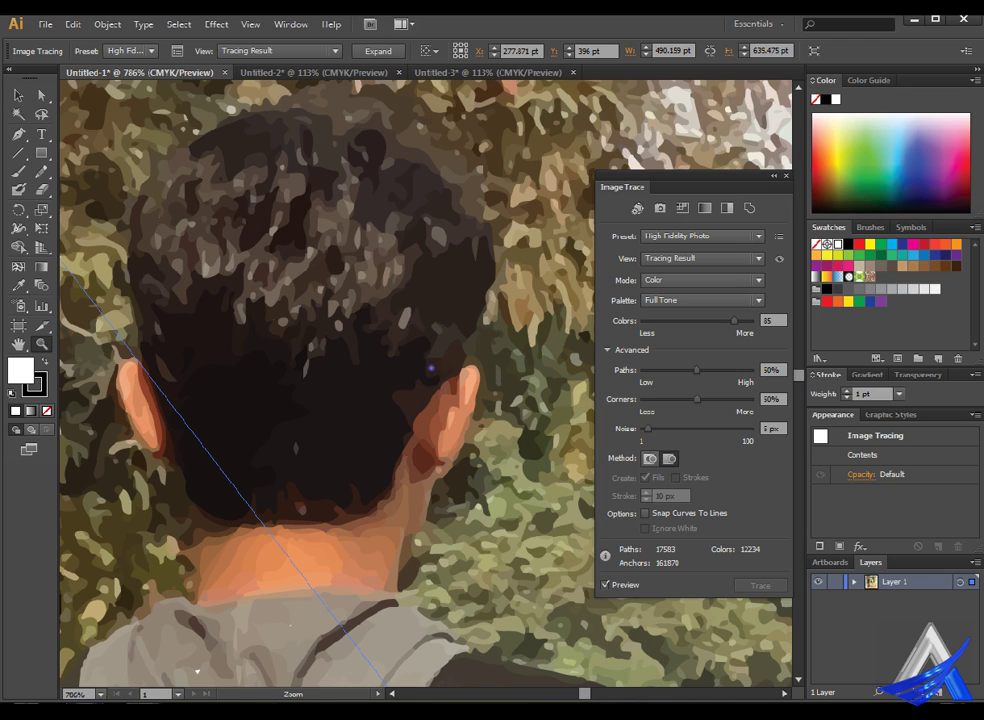
left_click(768, 321)
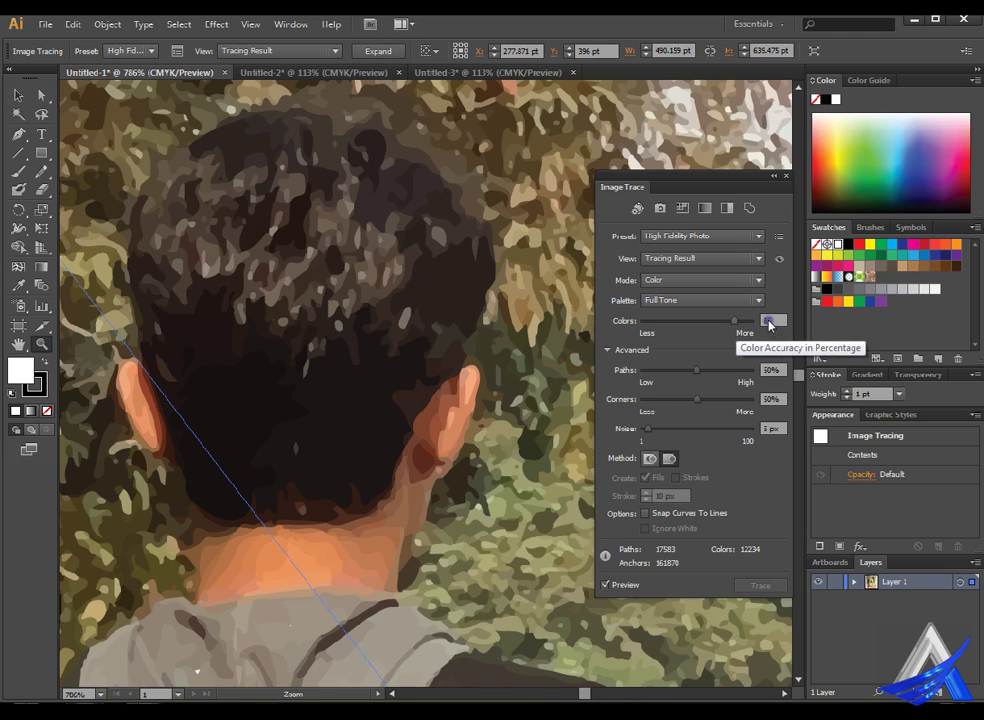
type("55")
left_click(745, 325)
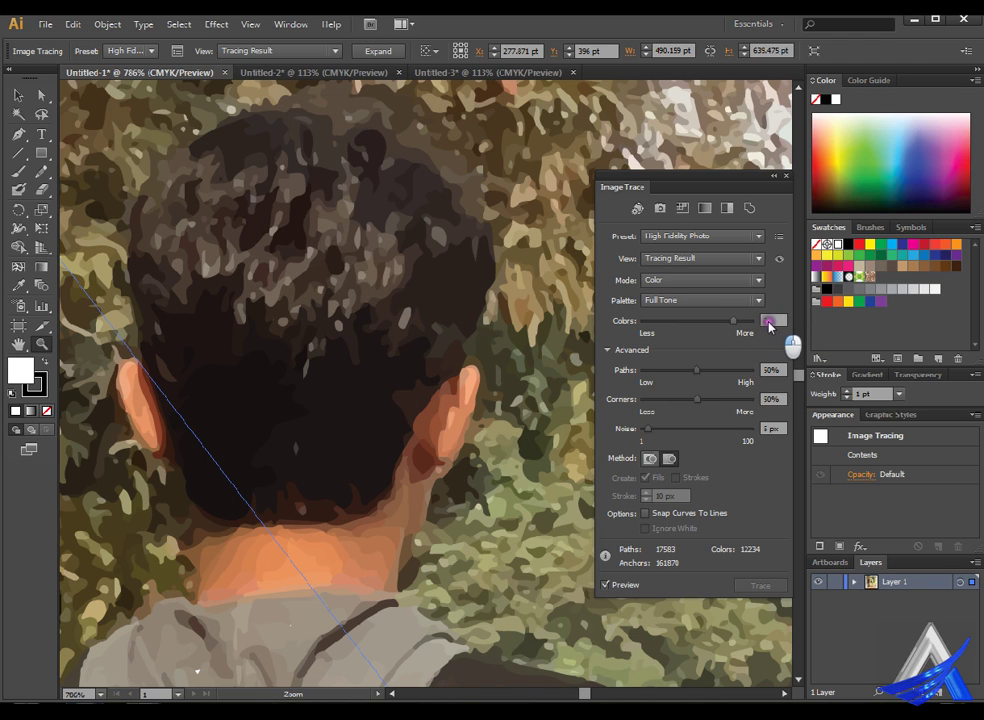
left_click_drag(745, 325, 739, 327)
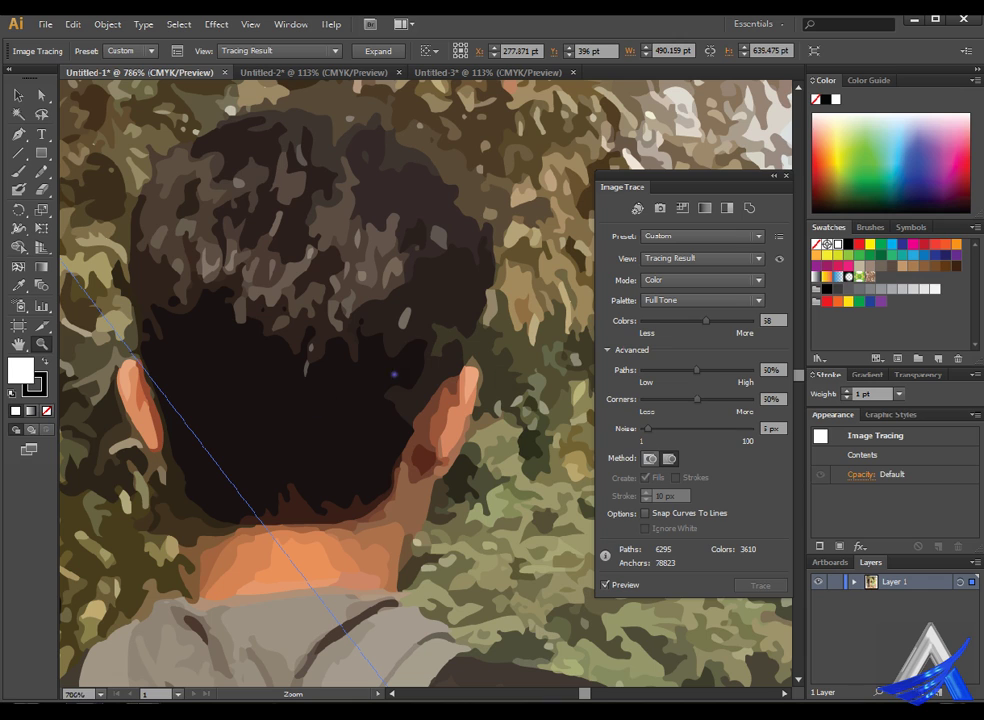
key("ctrl+0")
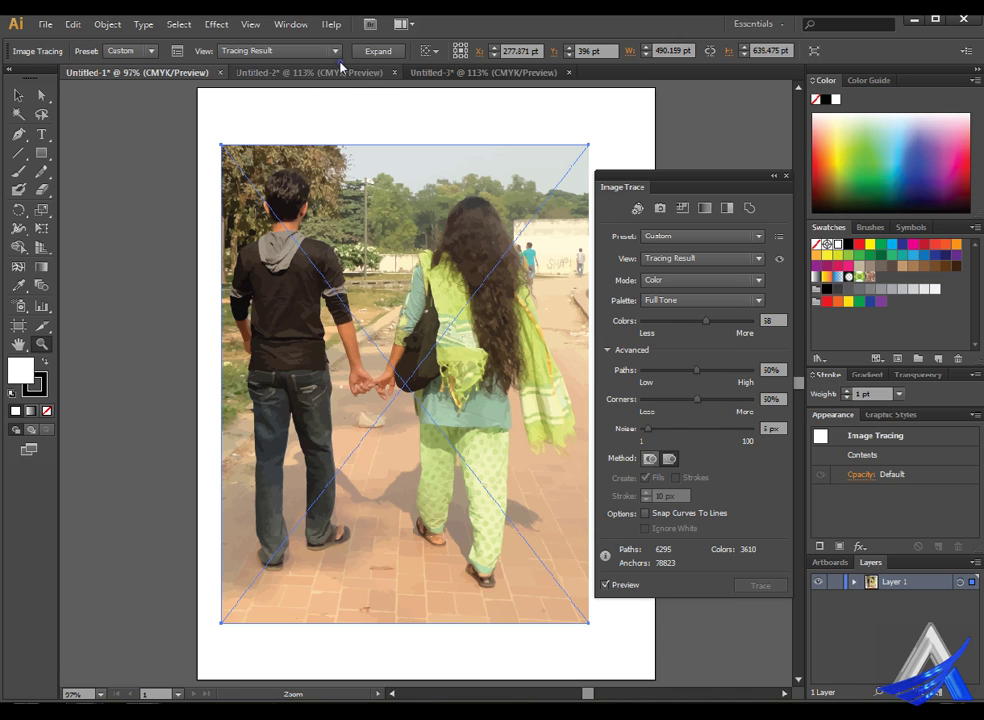
Move the hands sketch in Untitled-2 up and left on the artboard
left_click(305, 72)
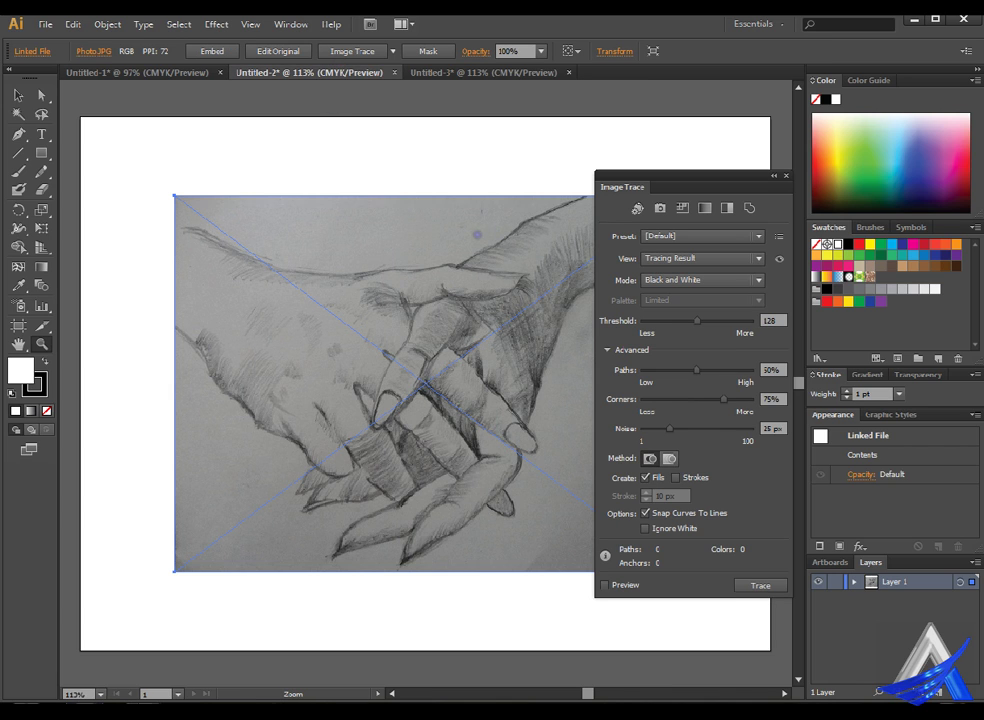
left_click(18, 94)
left_click_drag(328, 227, 255, 204)
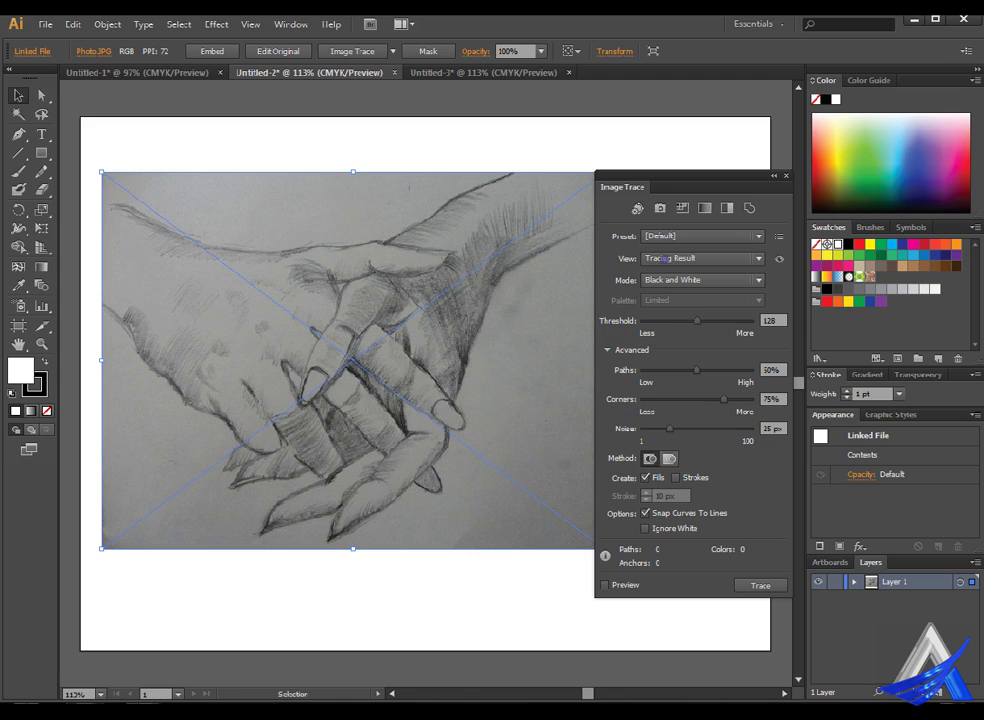
Trace the hands sketch with the Grayscale preset, then apply Sketched Art
left_click(739, 207)
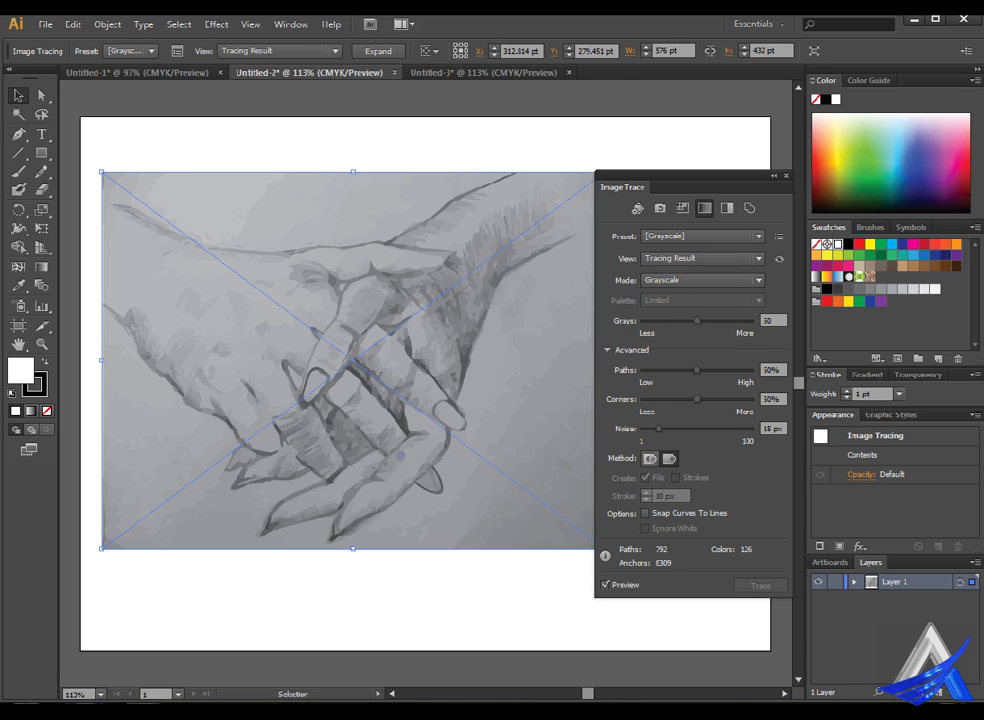
left_click(759, 236)
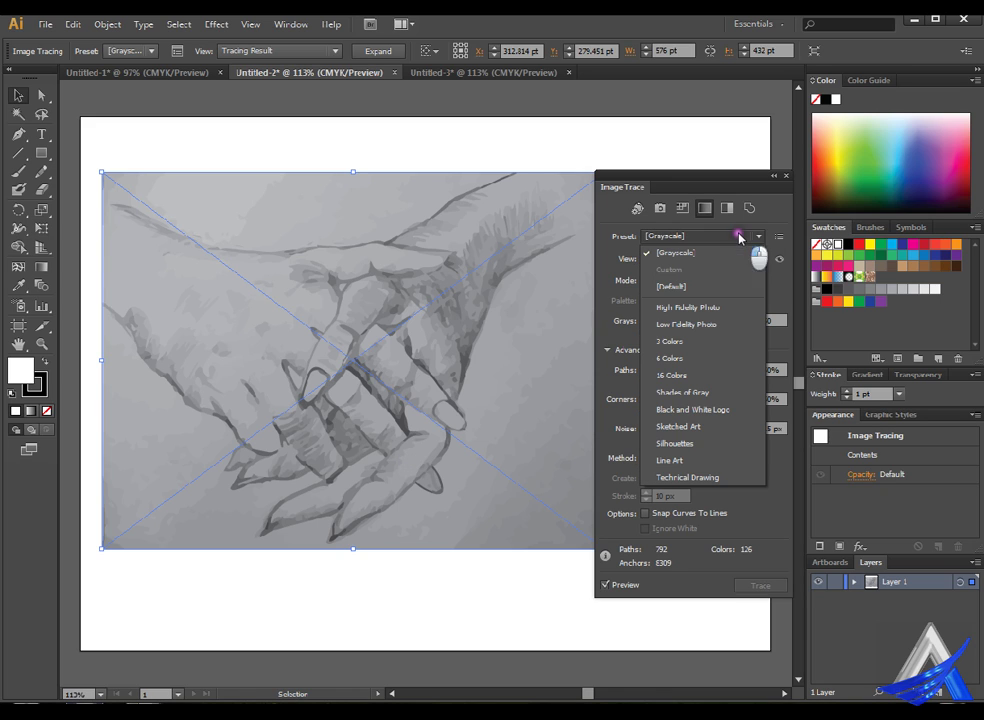
left_click(752, 431)
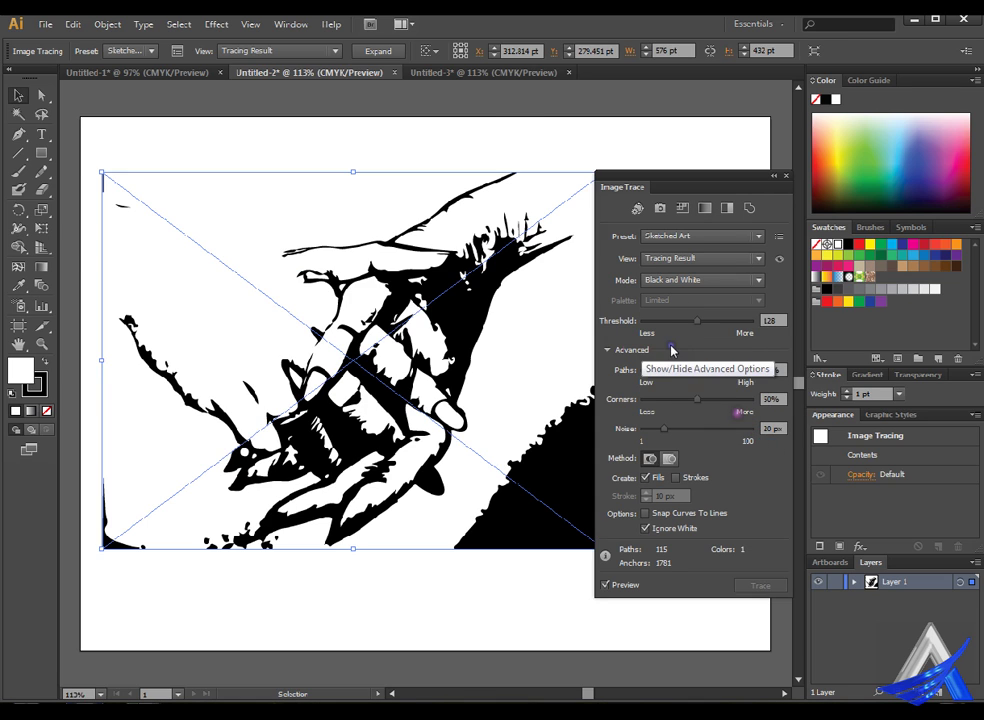
Keep the Tracing Result view, set the trace Mode to Grayscale, and close the couple photo
left_click(733, 262)
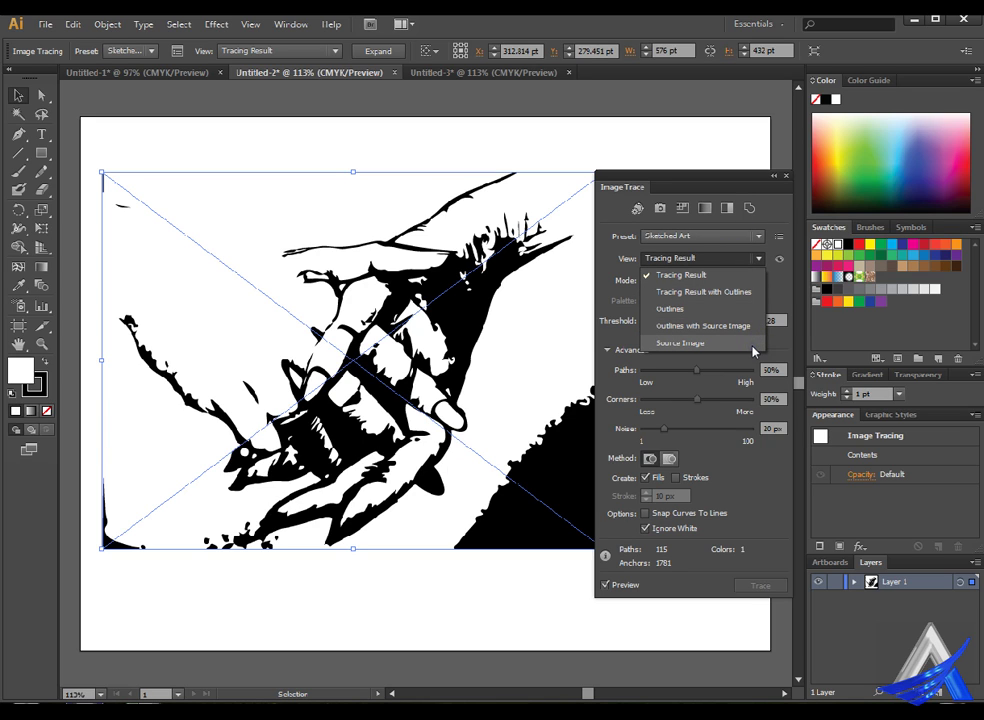
left_click(639, 292)
left_click(707, 281)
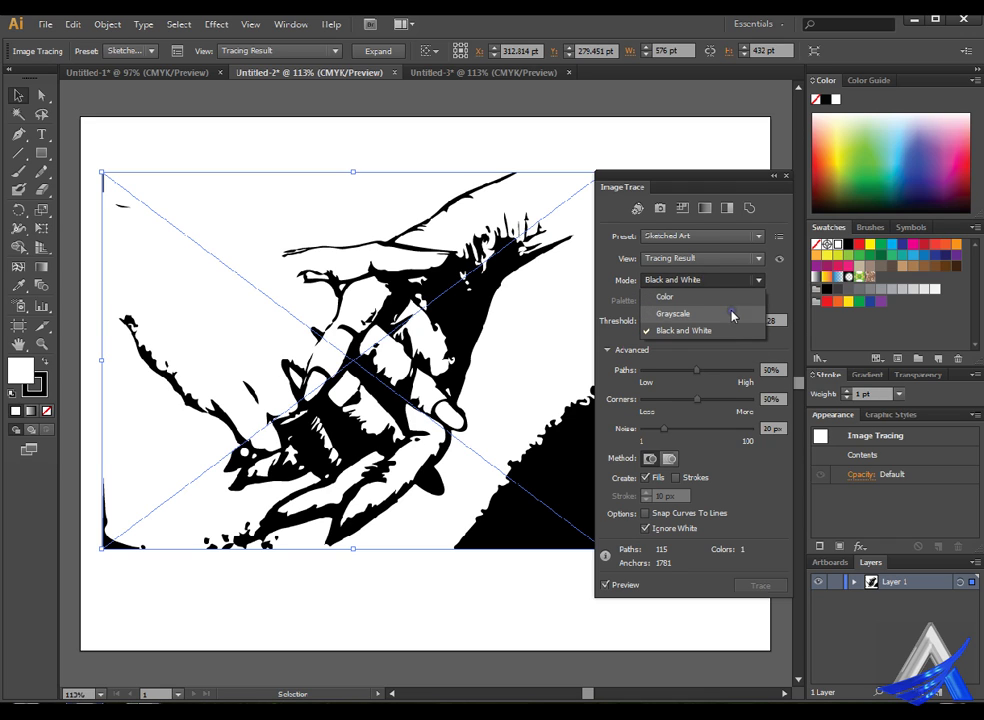
left_click(731, 313)
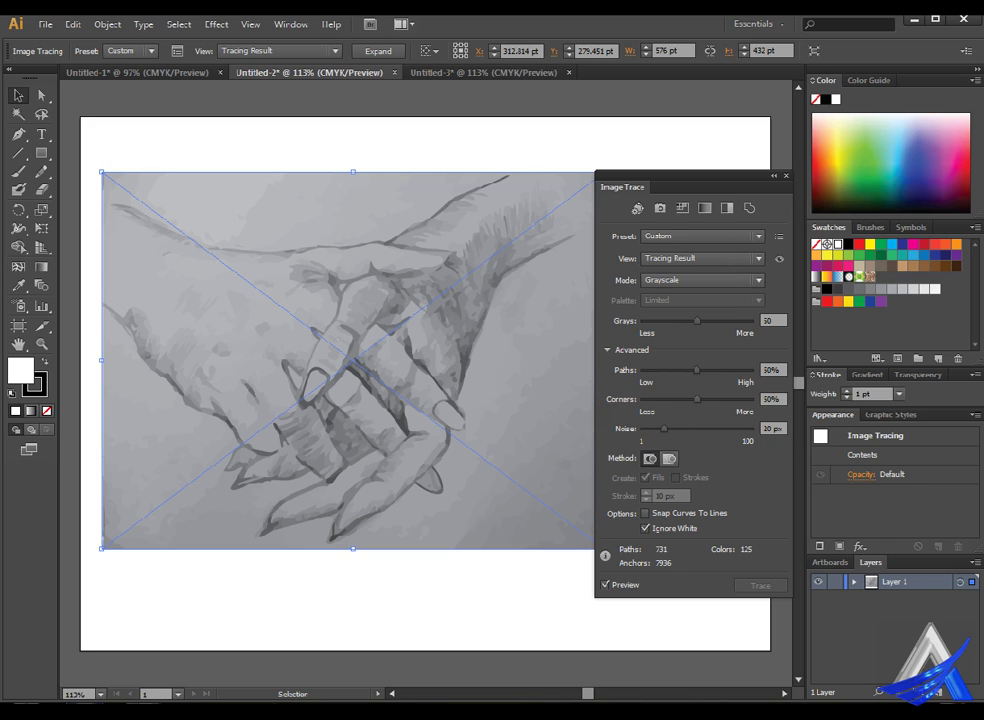
left_click(224, 72)
Discard the photo and Untitled-3 documents without saving, and close the Image Trace panel
left_click(593, 383)
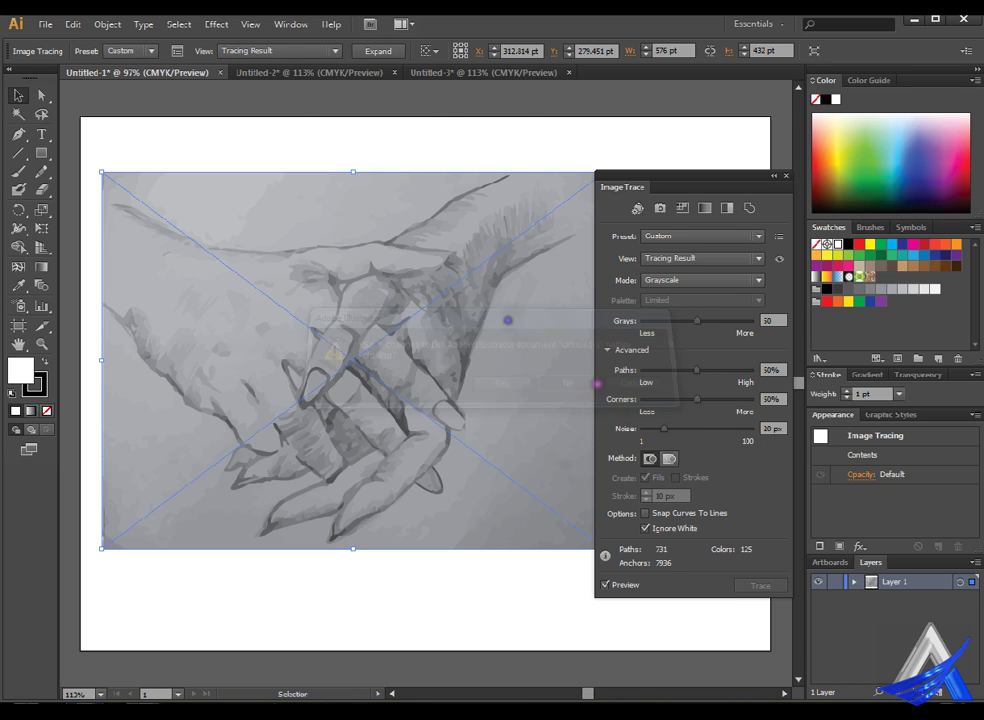
left_click(400, 72)
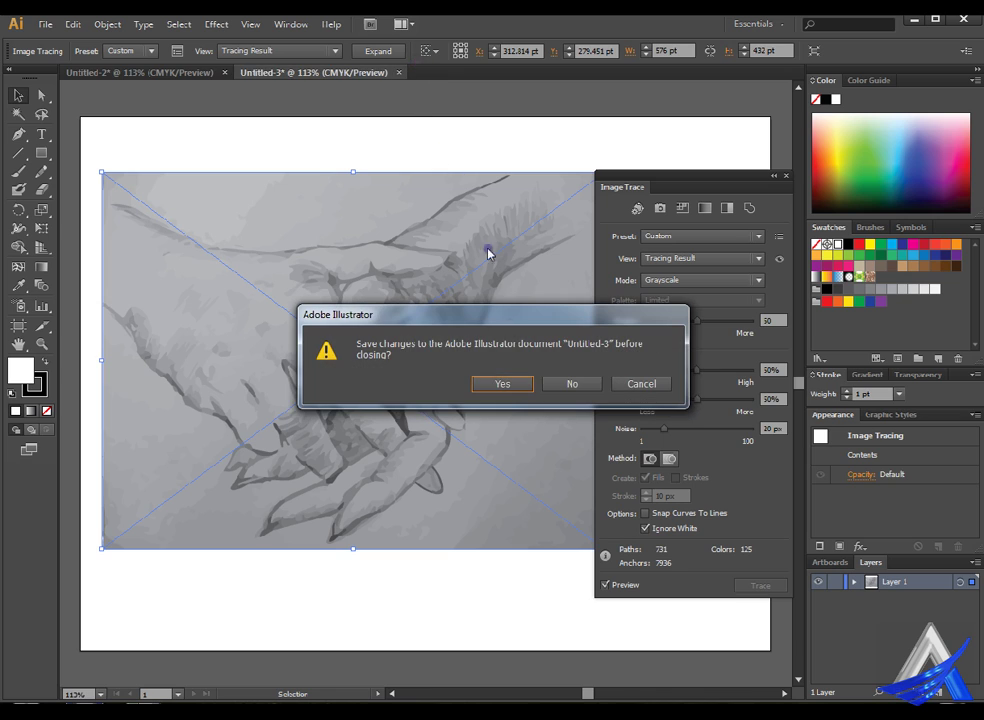
left_click(569, 383)
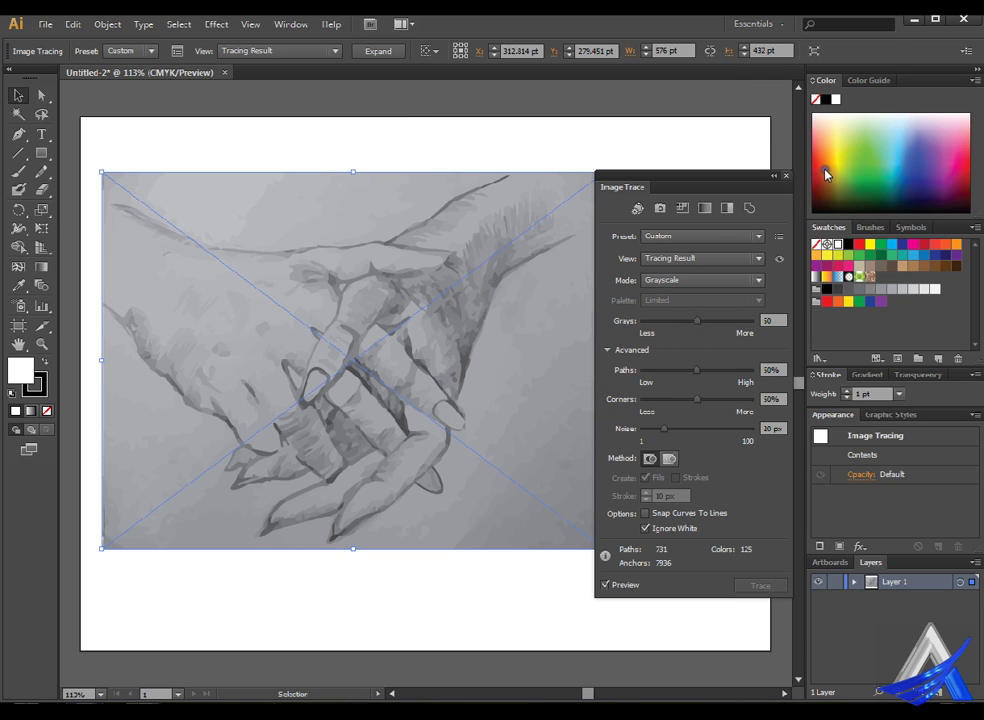
left_click(786, 175)
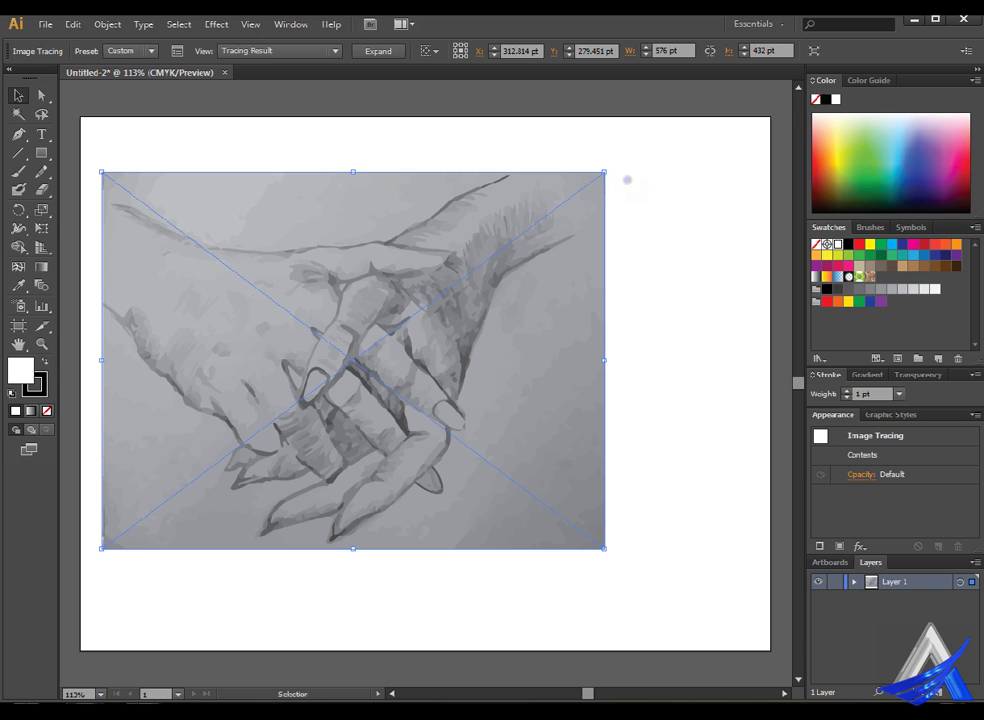
left_click_drag(604, 172, 462, 314)
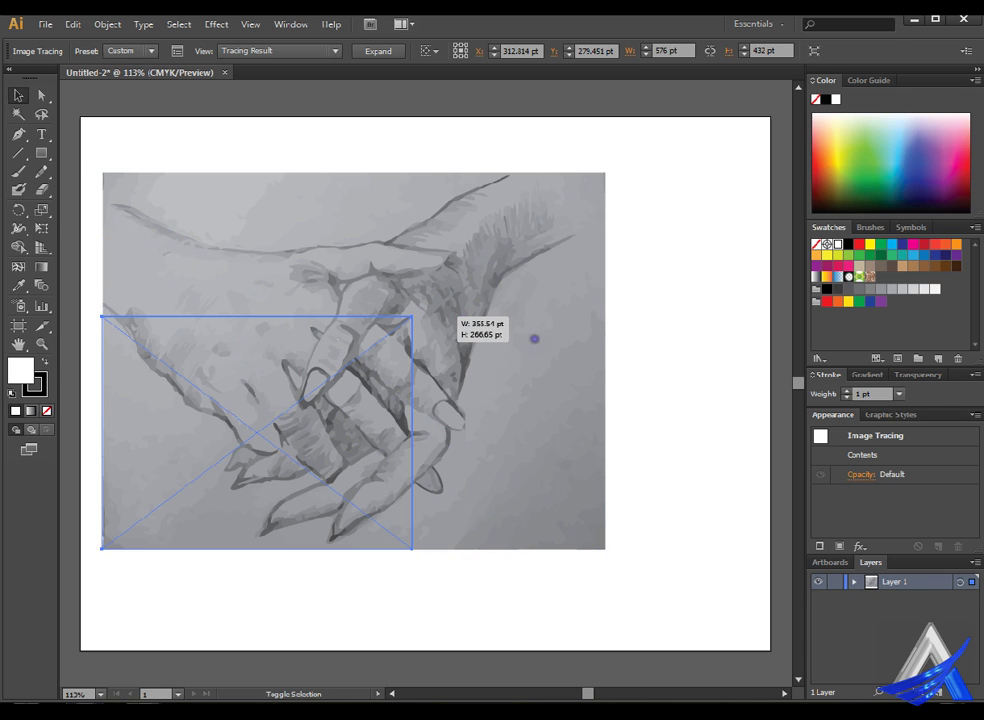
left_click_drag(605, 336, 604, 340)
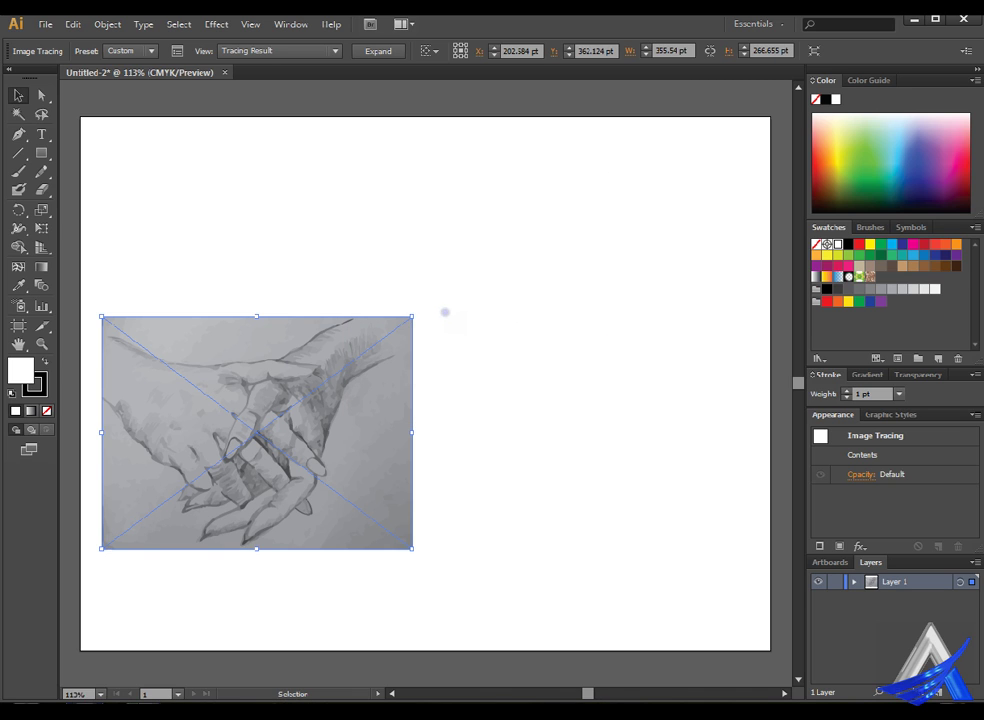
key("a")
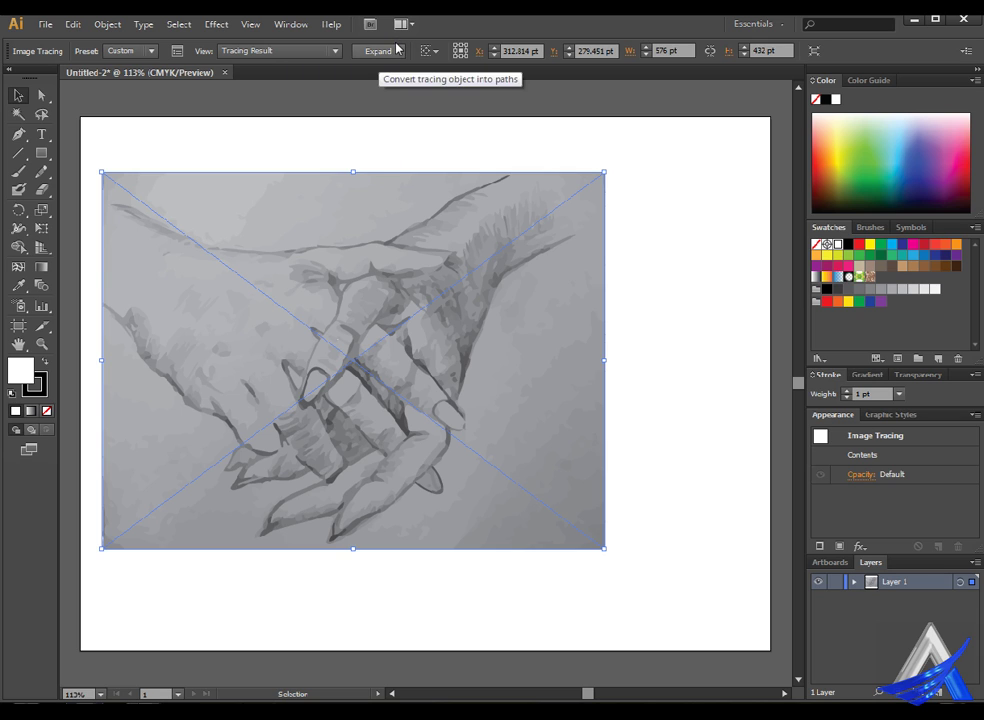
Expand the hands trace into editable vector paths
left_click(108, 23)
mouse_move(138, 406)
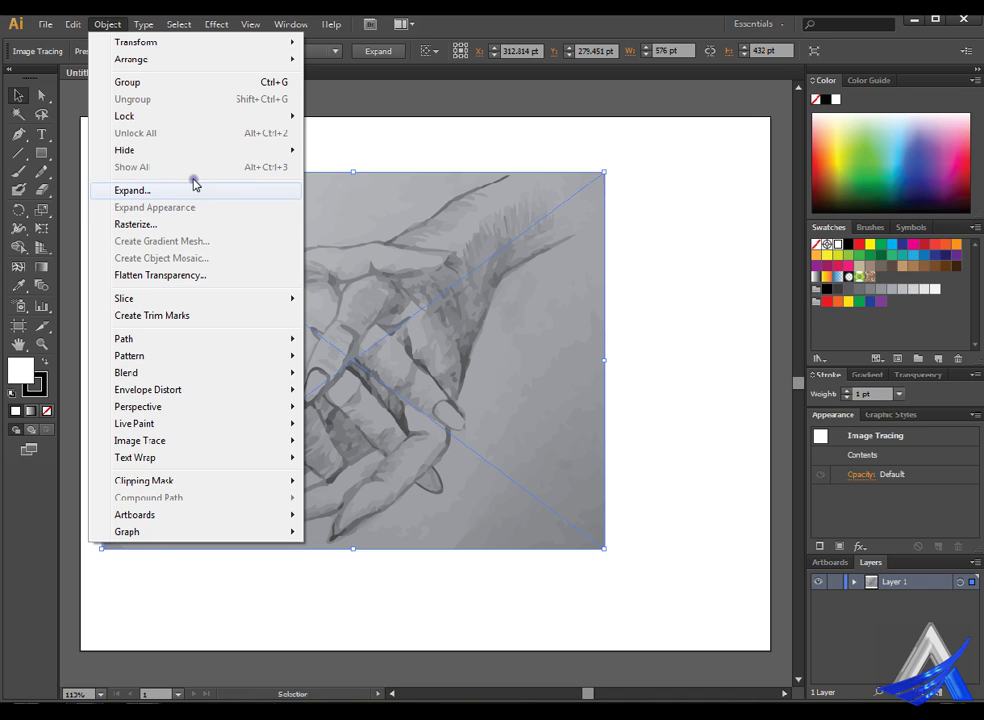
left_click(408, 257)
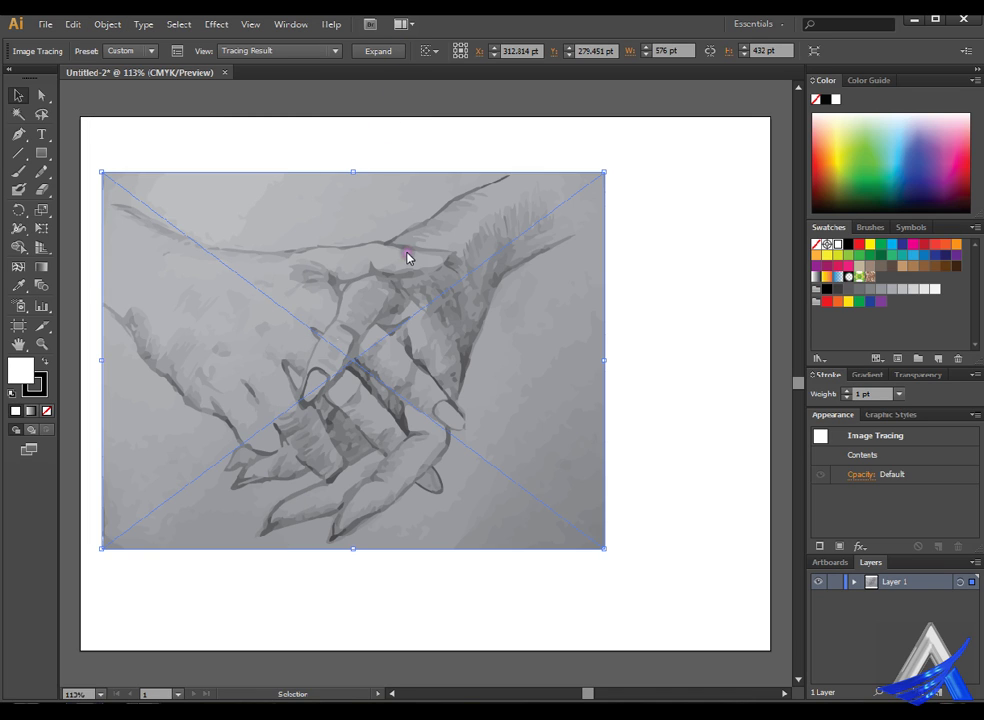
left_click(378, 50)
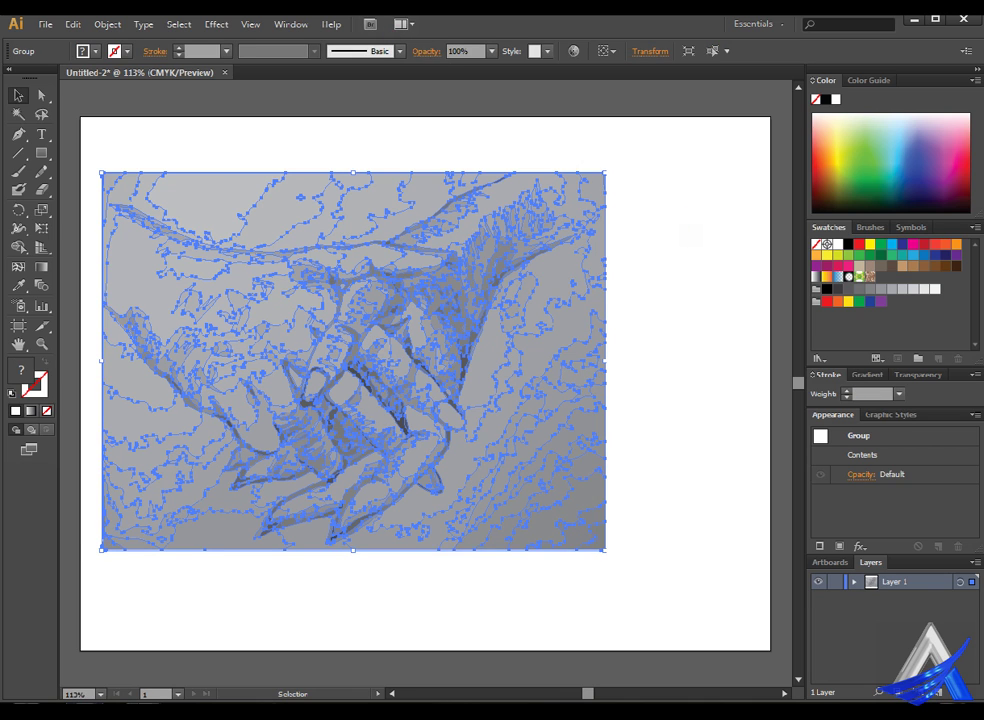
Nudge the traced group right three times, then deselect it
key("Right")
key("Right")
key("Right")
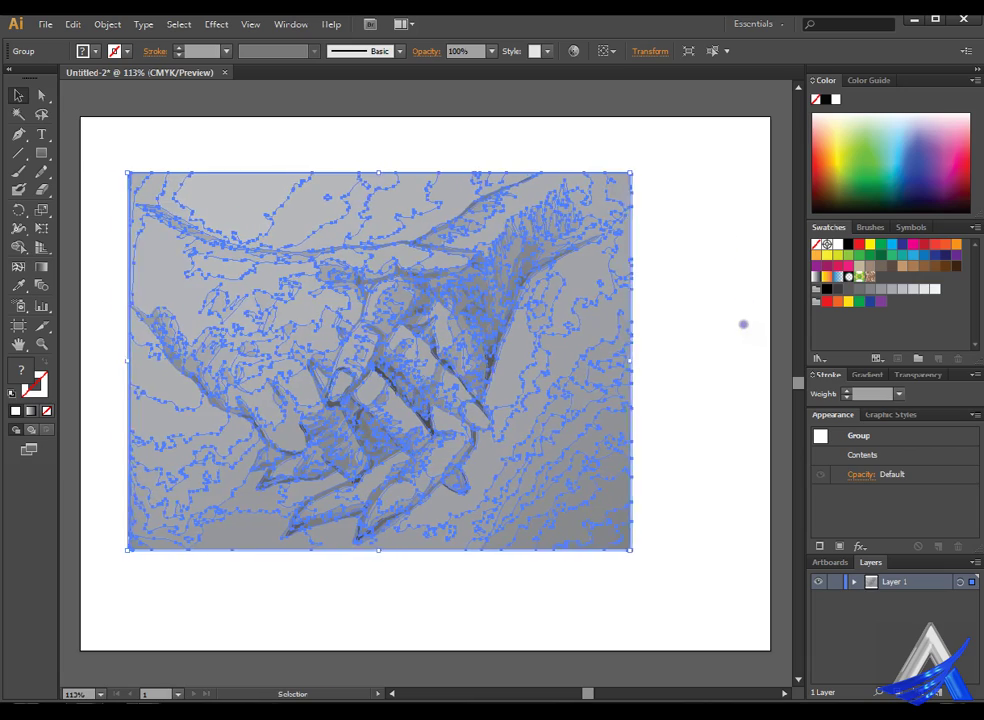
key("Right")
key("Right")
key("Right")
key("Right")
key("Right")
key("Right")
key("Right")
key("Right")
key("Right")
key("Right")
key("Right")
key("Right")
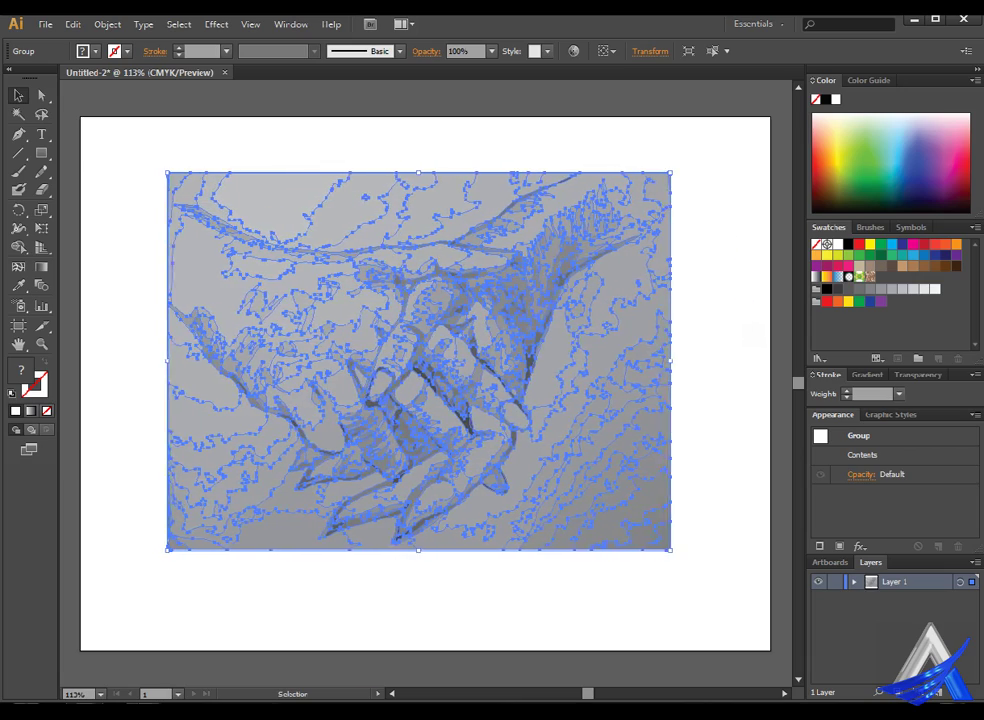
key("Right")
key("Right")
key("Right")
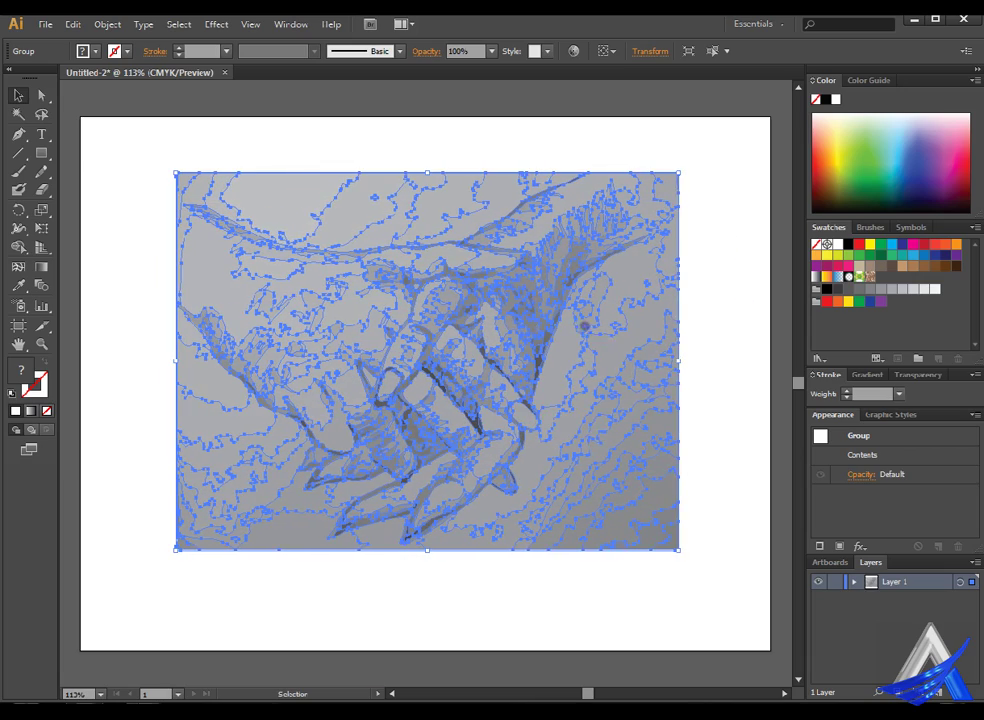
left_click(749, 347)
left_click(643, 390)
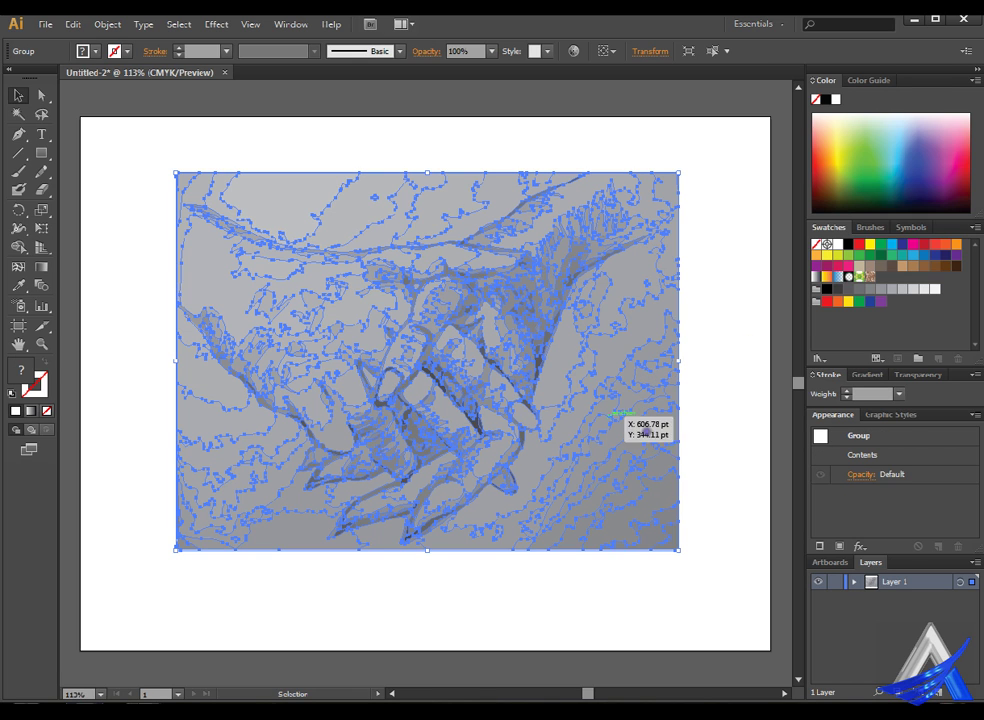
left_click(137, 450)
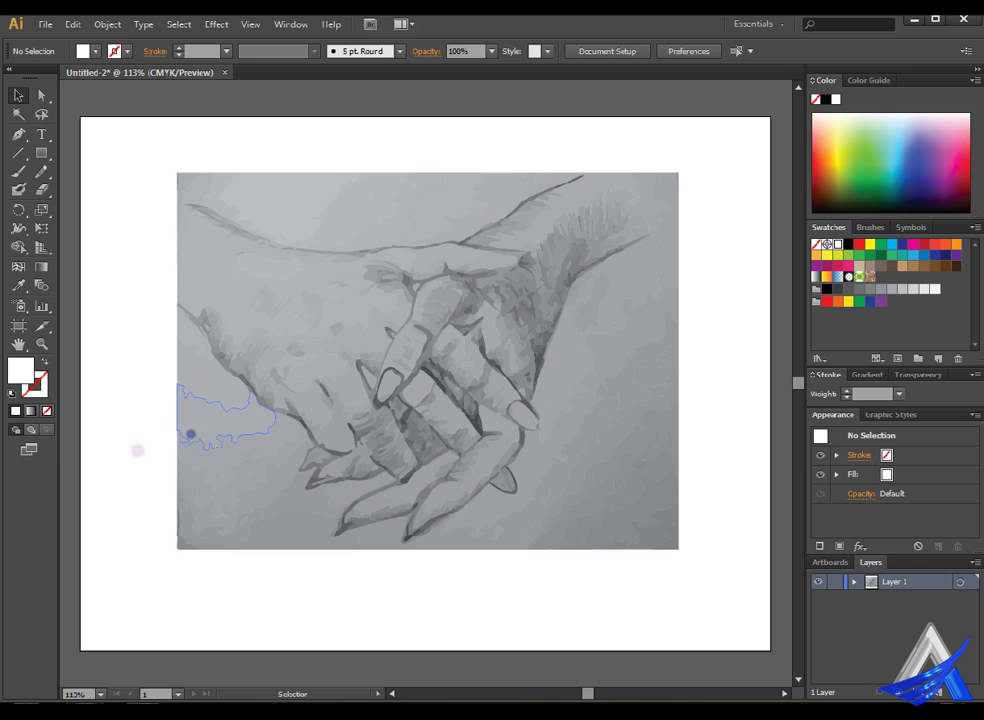
Isolate the traced group and delete the background fragments along its left edge
double_click(216, 378)
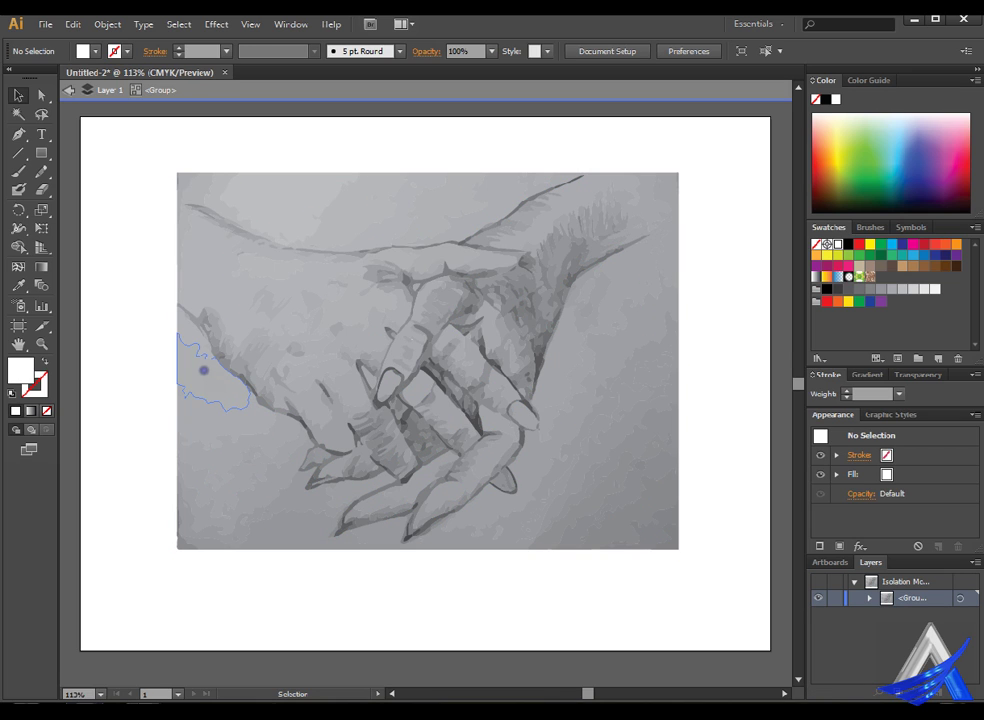
left_click(200, 335)
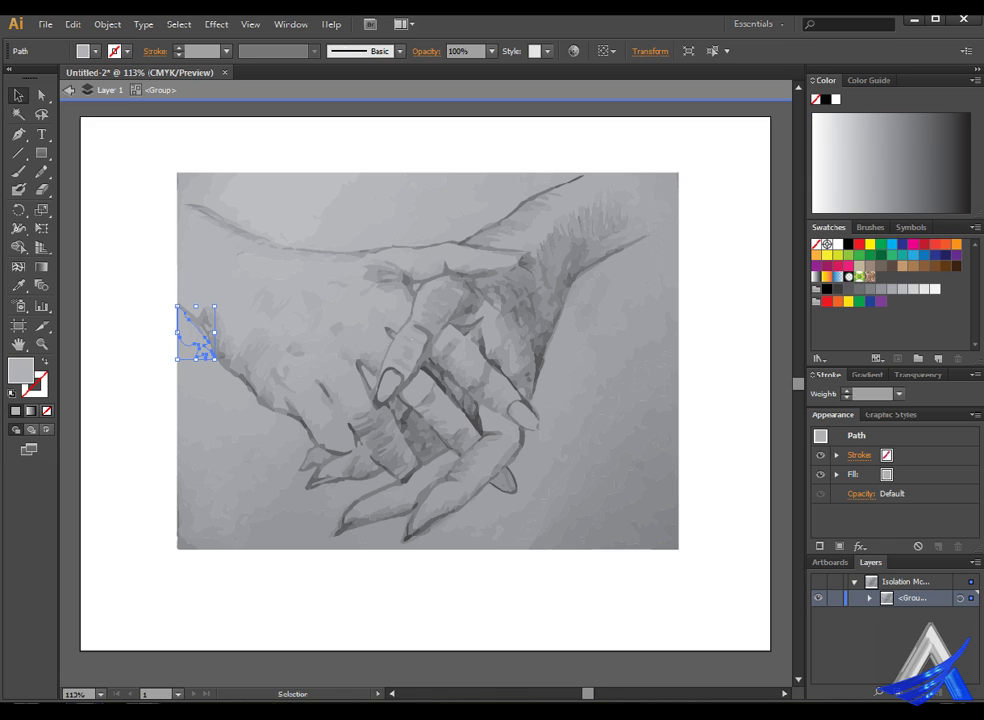
key("Delete")
left_click(217, 392)
key("Delete")
left_click(220, 415)
key("Delete")
left_click(226, 466)
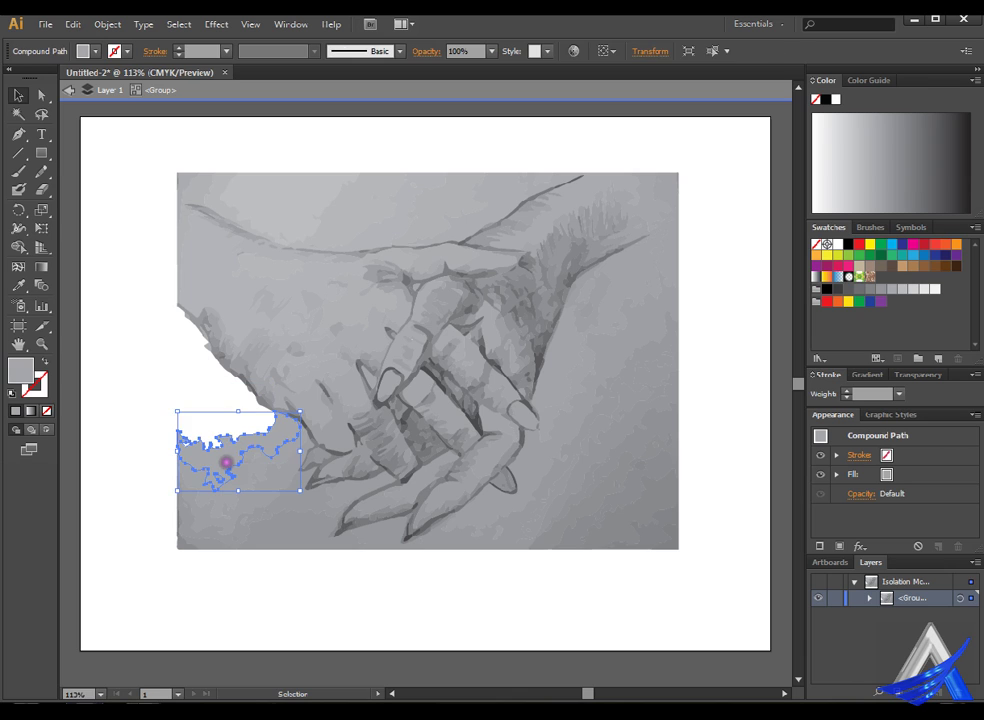
key("Delete")
left_click(209, 503)
key("Delete")
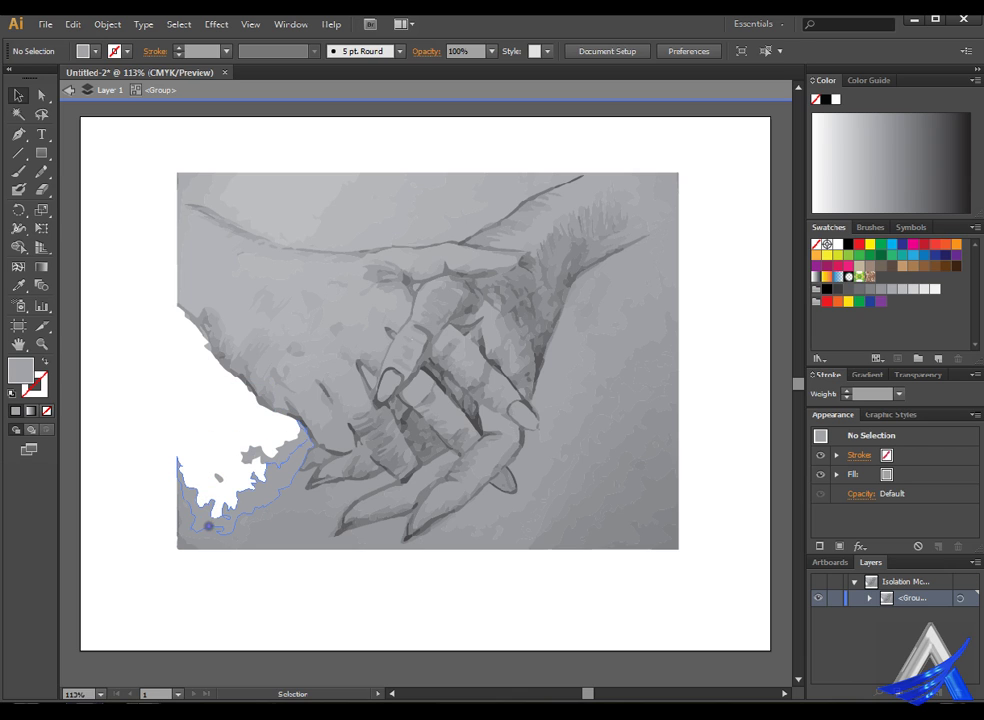
left_click(209, 518)
key("Delete")
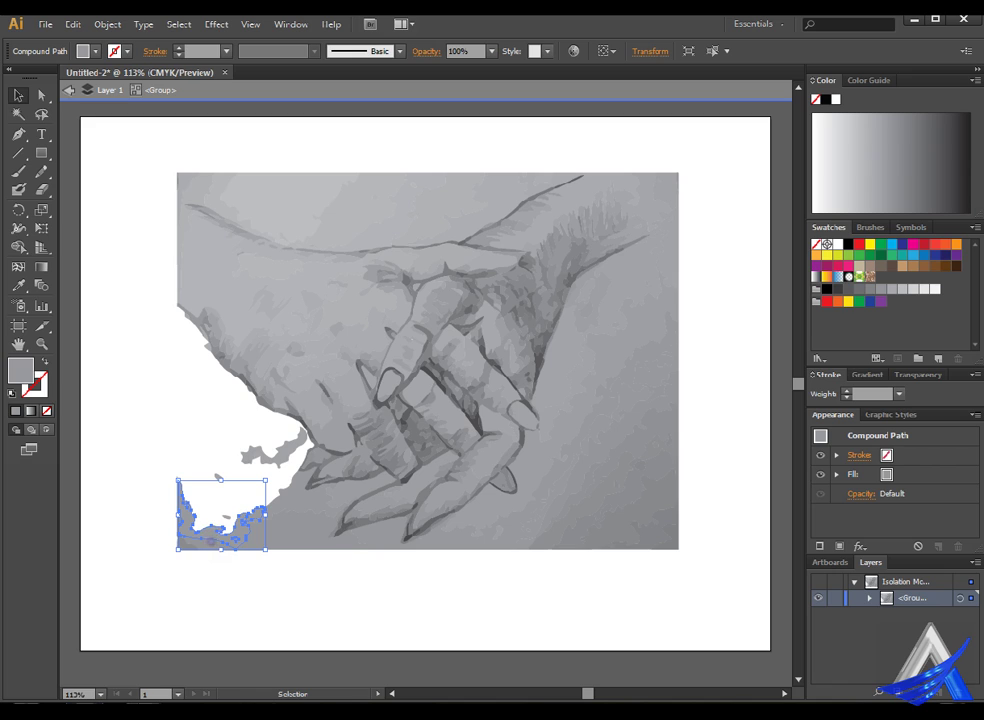
Delete the lower-edge background paths, including the large lower-right one
left_click(209, 549, "shift")
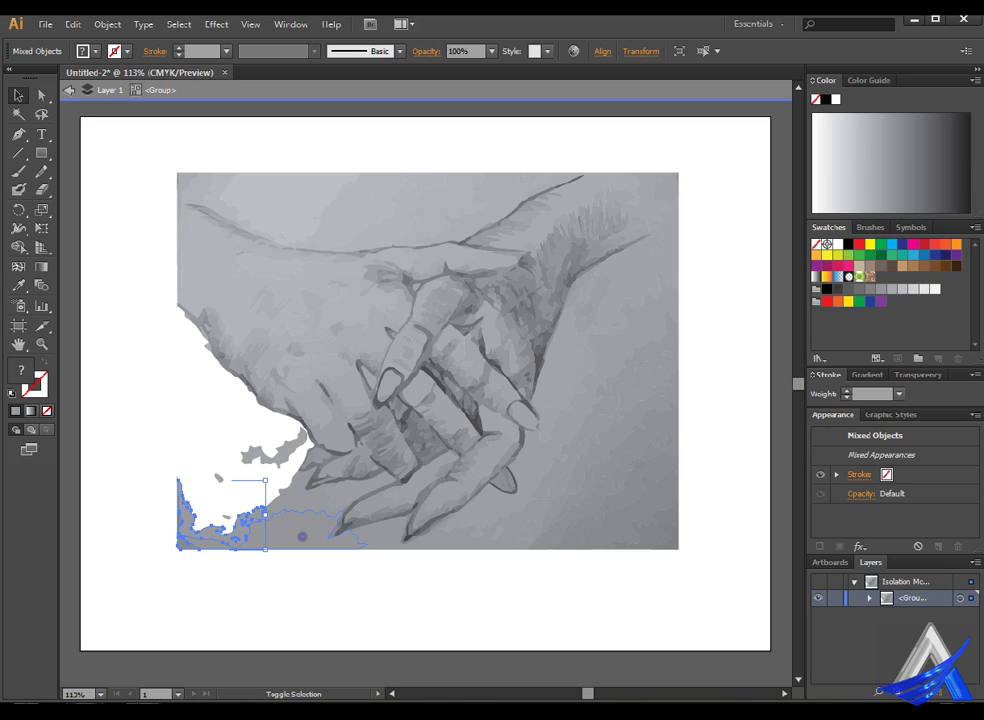
left_click(307, 527, "shift")
left_click(308, 520, "shift")
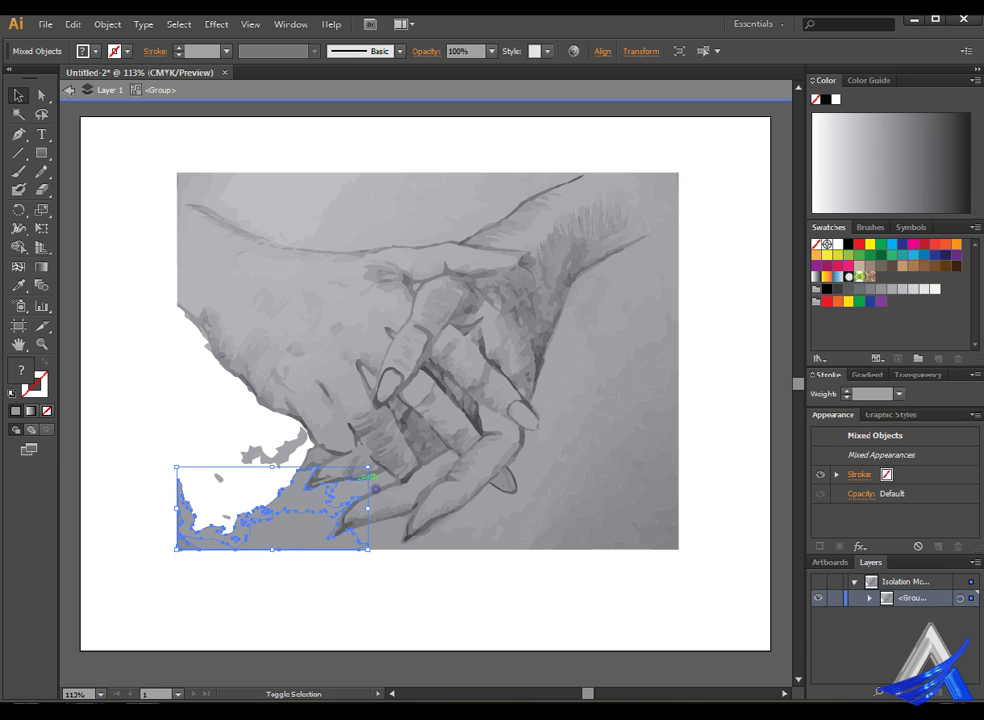
left_click(368, 492, "shift")
left_click(452, 543, "shift")
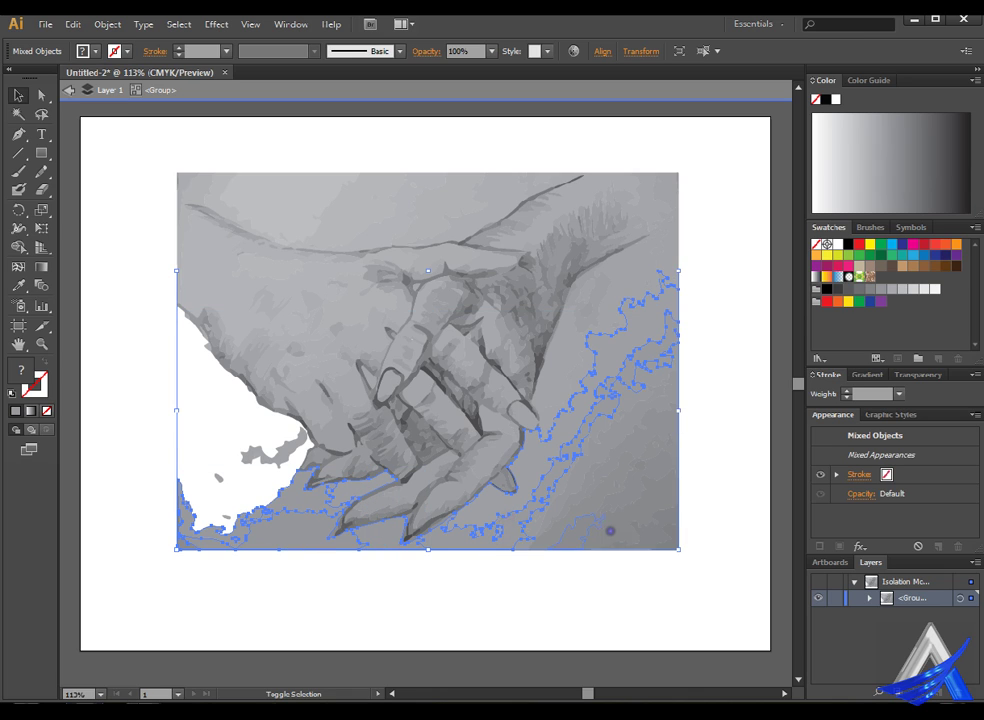
mouse_move(626, 492)
left_mouse_down()
mouse_move(595, 372)
mouse_move(575, 417)
left_mouse_up()
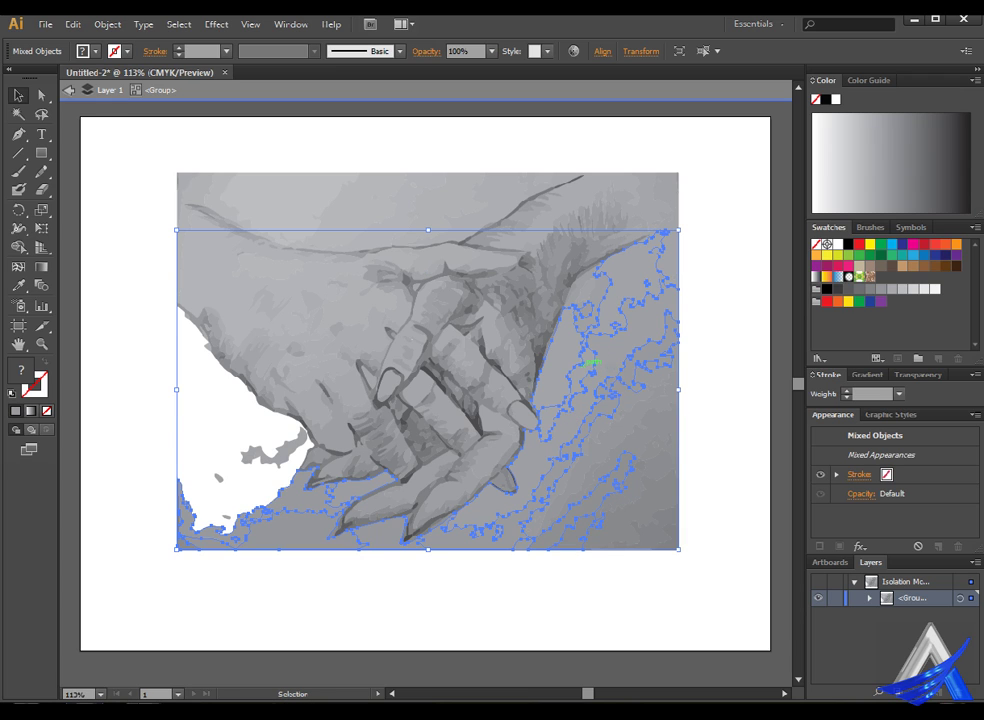
key("Delete")
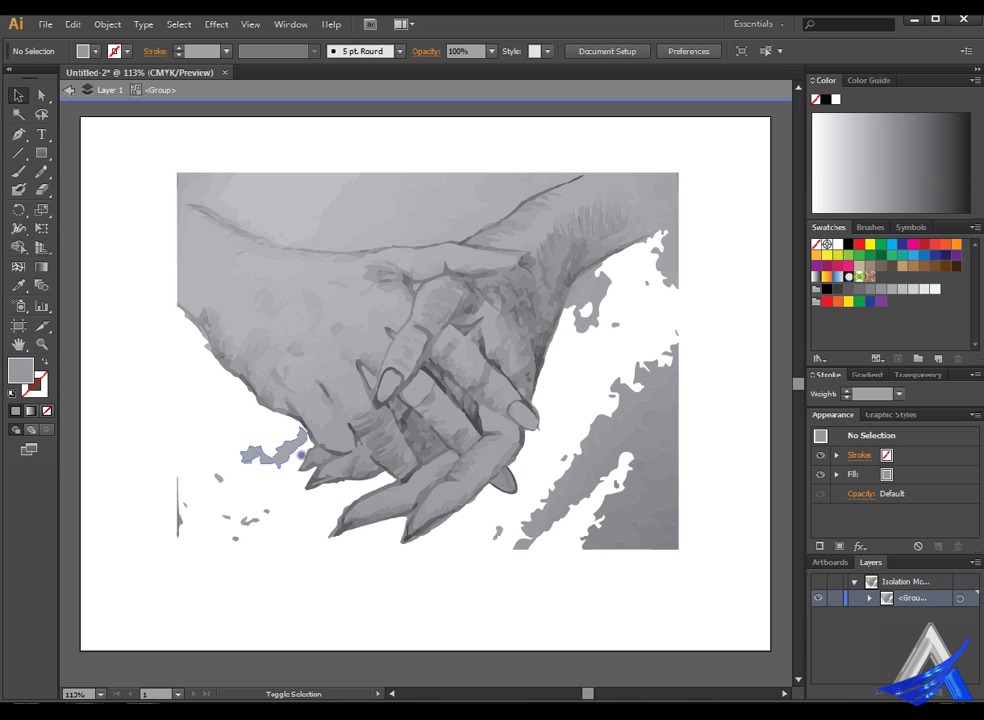
Delete the wavy grey fragment, lower-left specks and lower-right grey fragments
left_click(278, 458)
key("Delete")
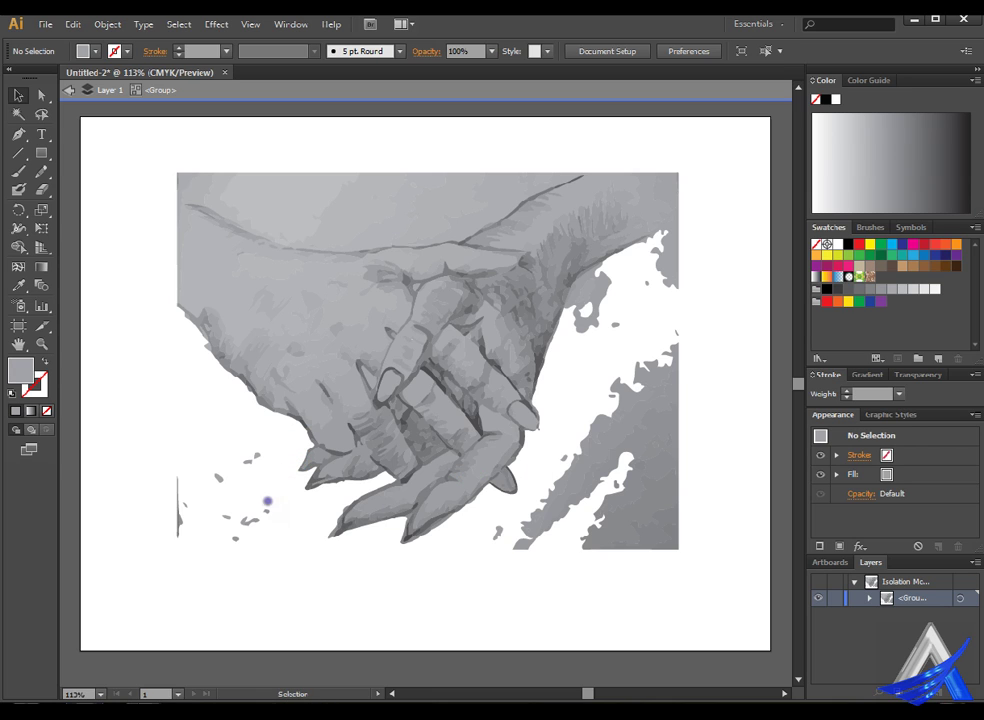
left_click_drag(147, 430, 291, 589)
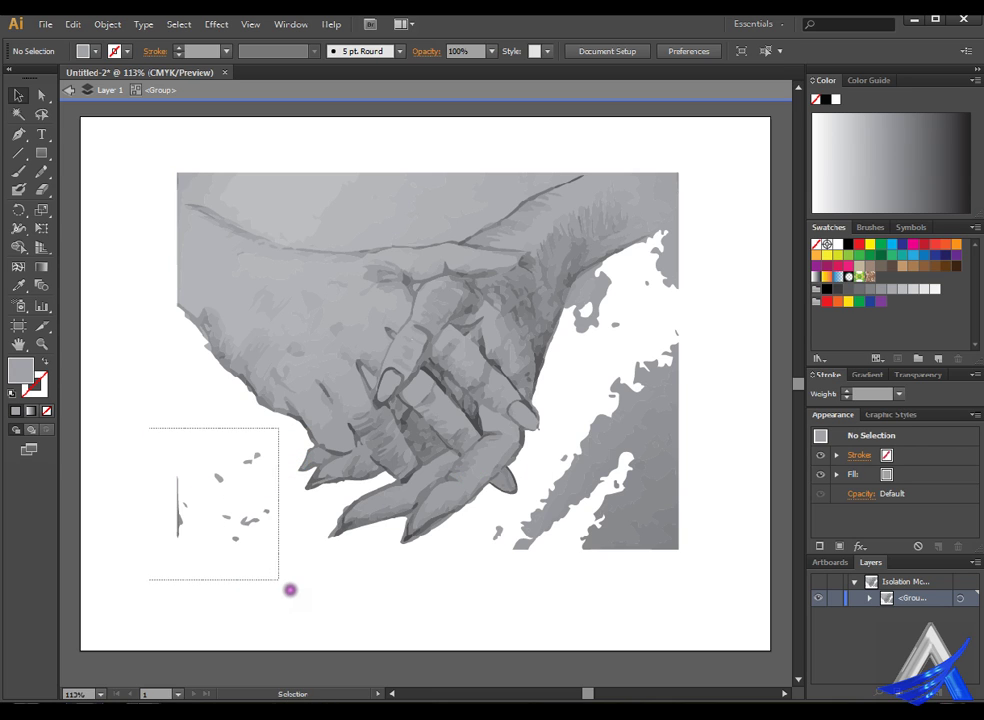
key("Delete")
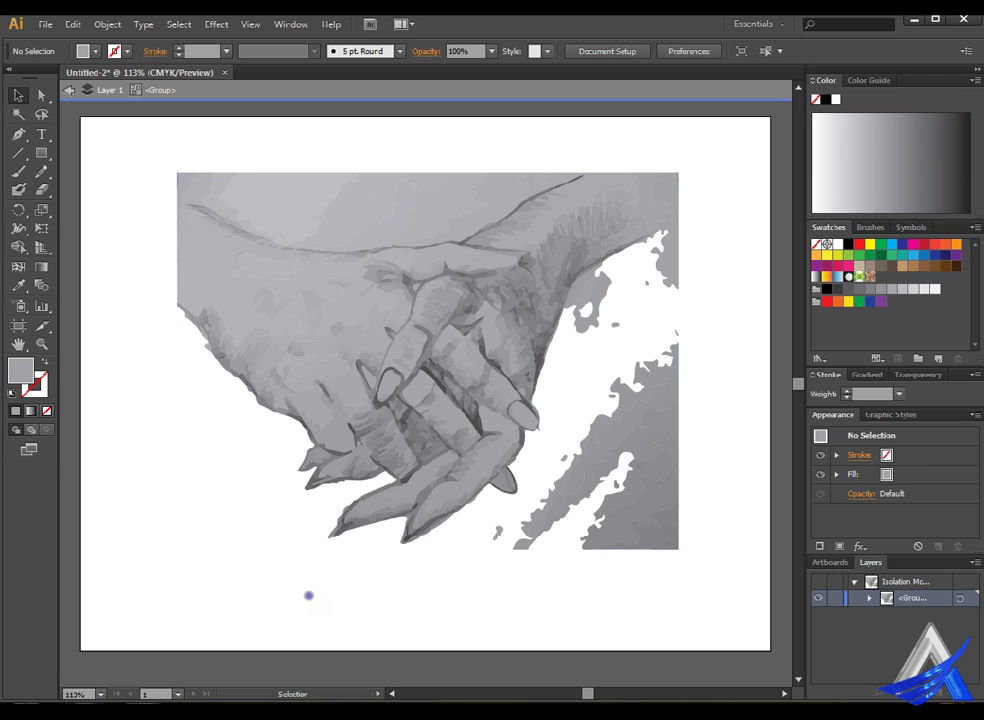
left_click_drag(456, 575, 663, 527)
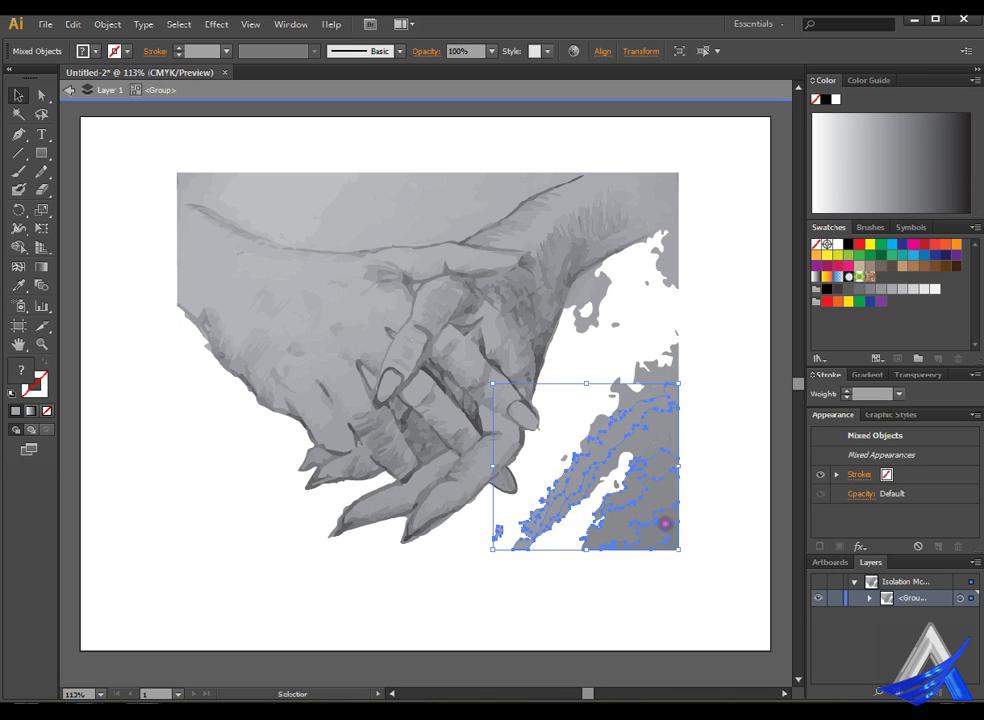
key("Delete")
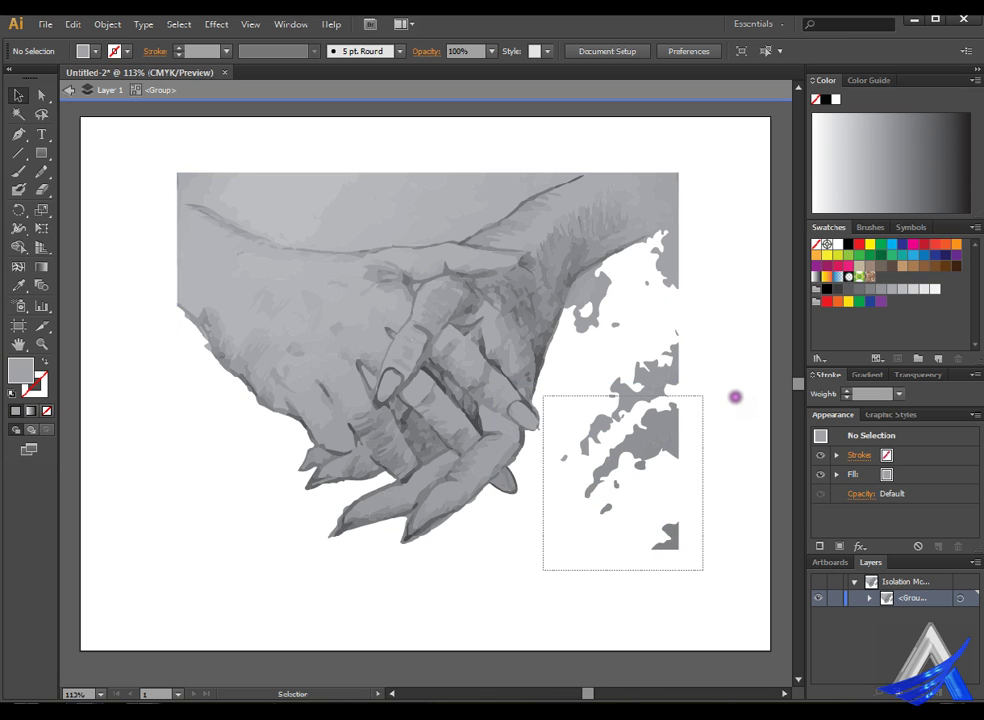
left_click_drag(570, 578, 738, 395)
key("Delete")
Delete the grey fragments along the right edge and at the top right
left_click_drag(568, 404, 744, 301)
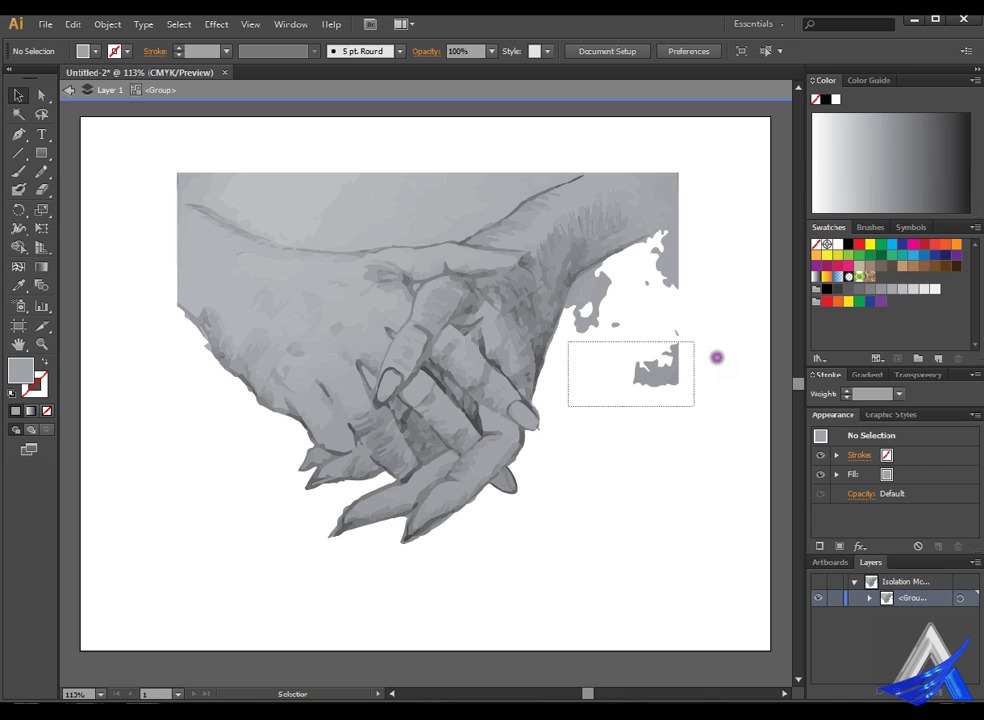
key("Delete")
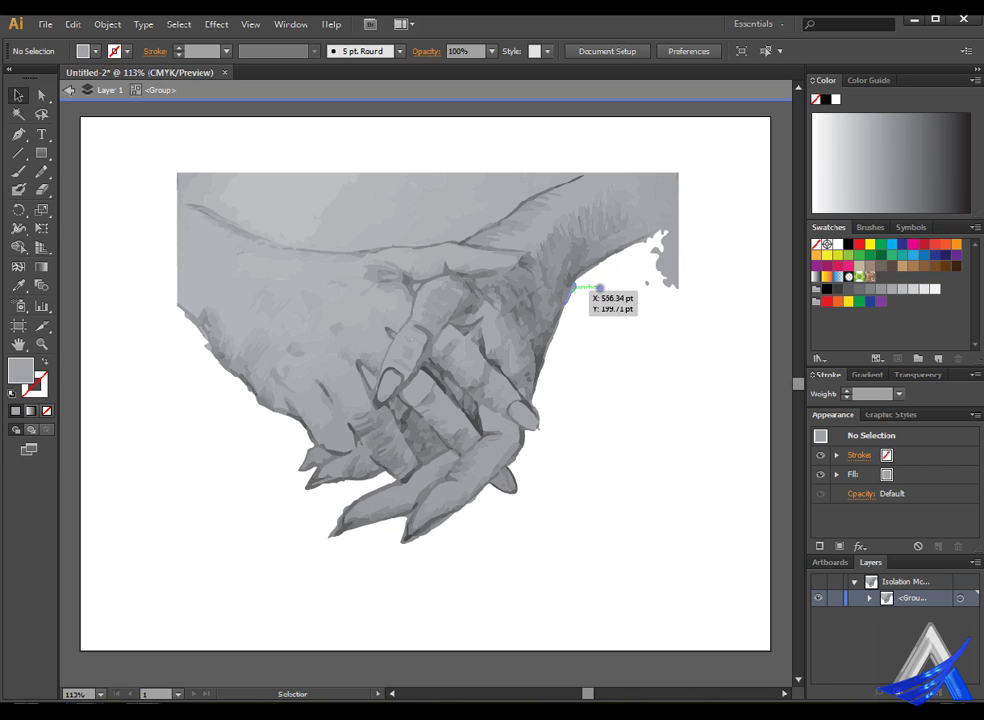
left_click_drag(613, 304, 594, 283)
key("Delete")
left_click(694, 268)
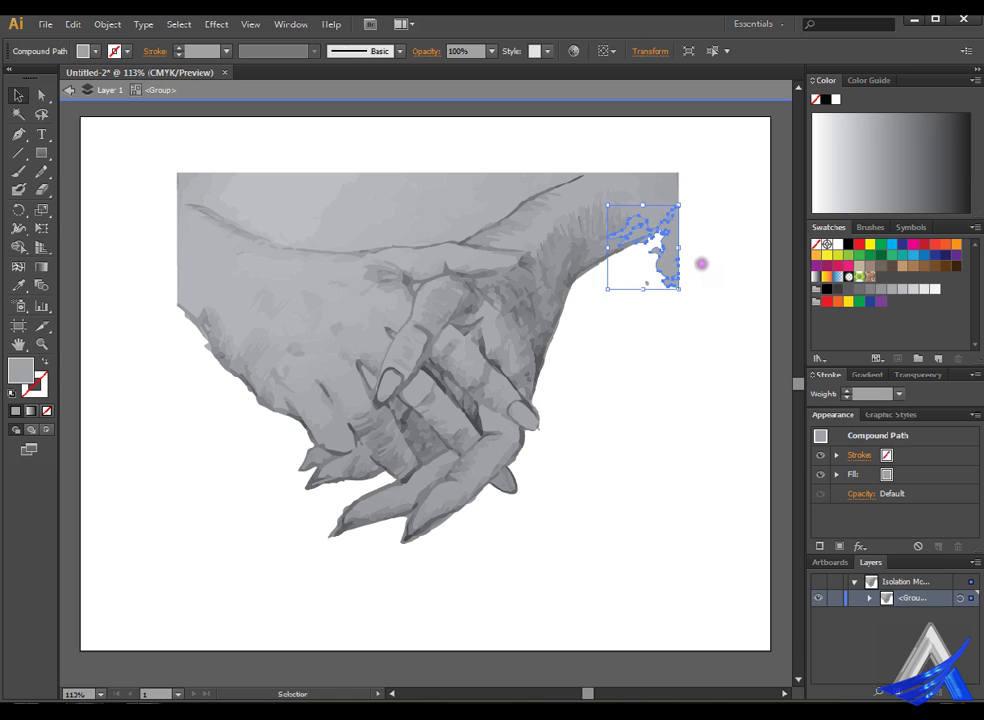
key("Delete")
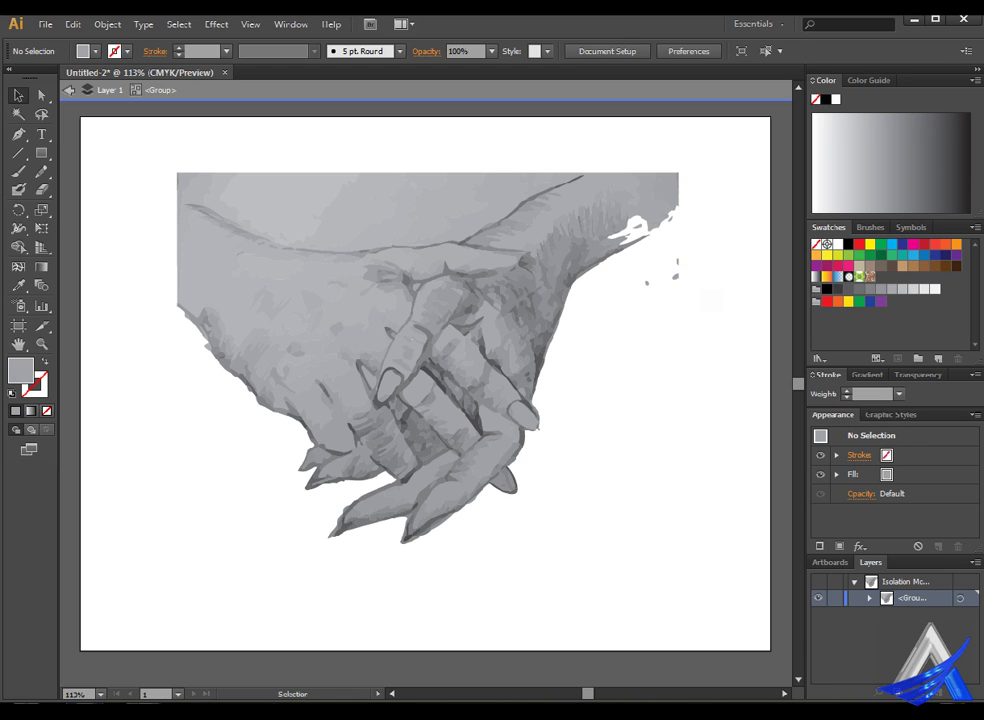
Remove the white and grey top-right compound paths and the faint grey specks nearby
left_click(703, 270)
double_click(701, 247)
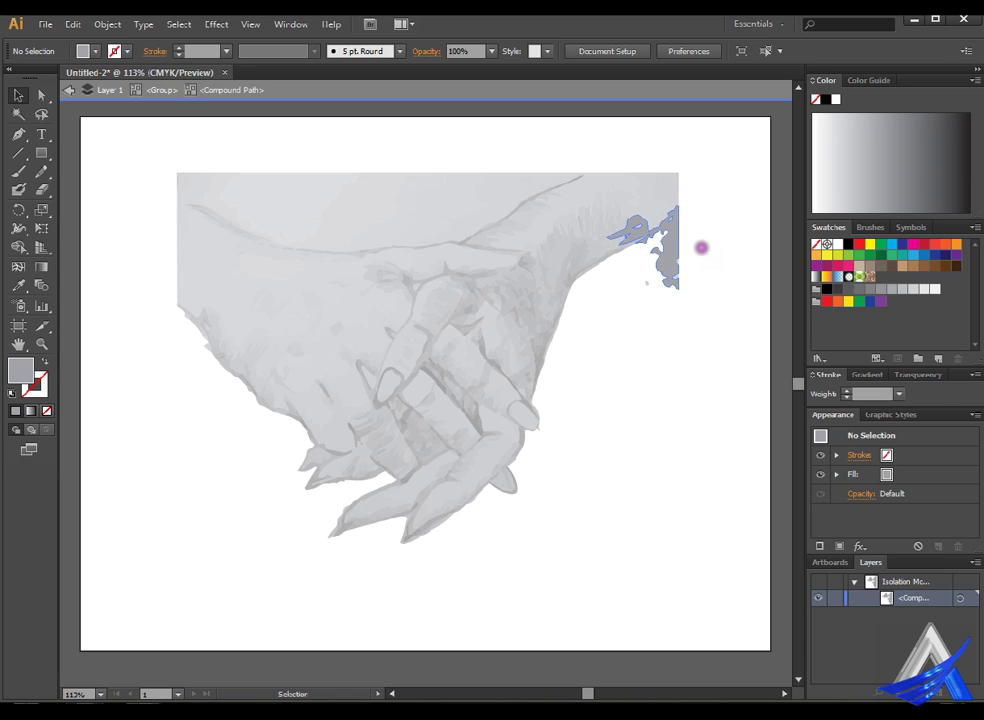
left_click(699, 256)
key("Delete")
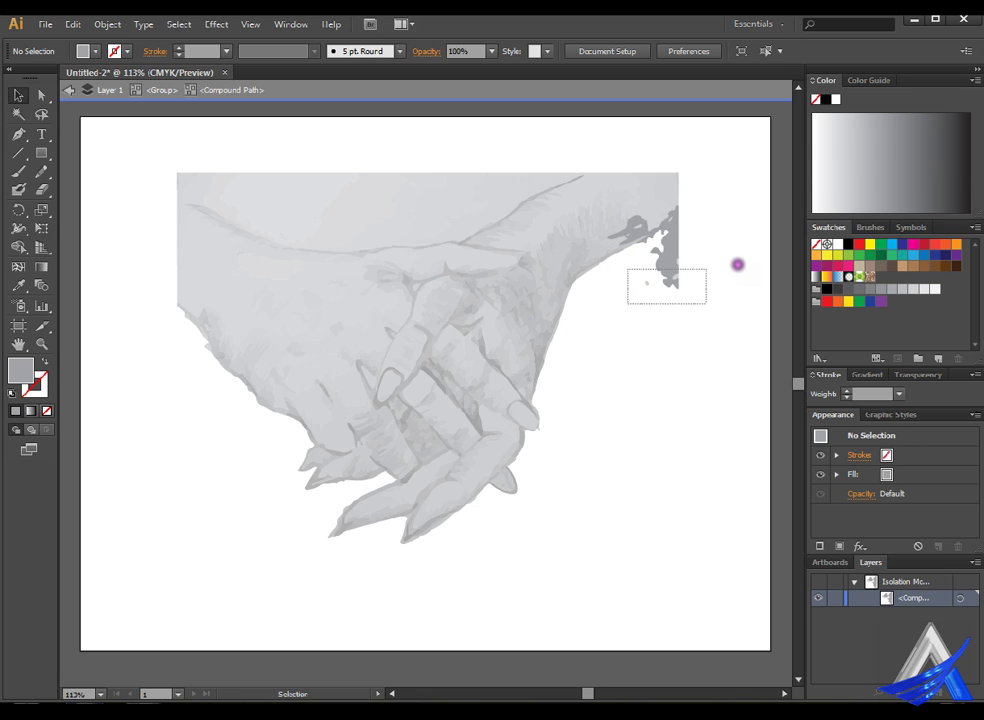
left_click_drag(726, 277, 737, 264)
key("Delete")
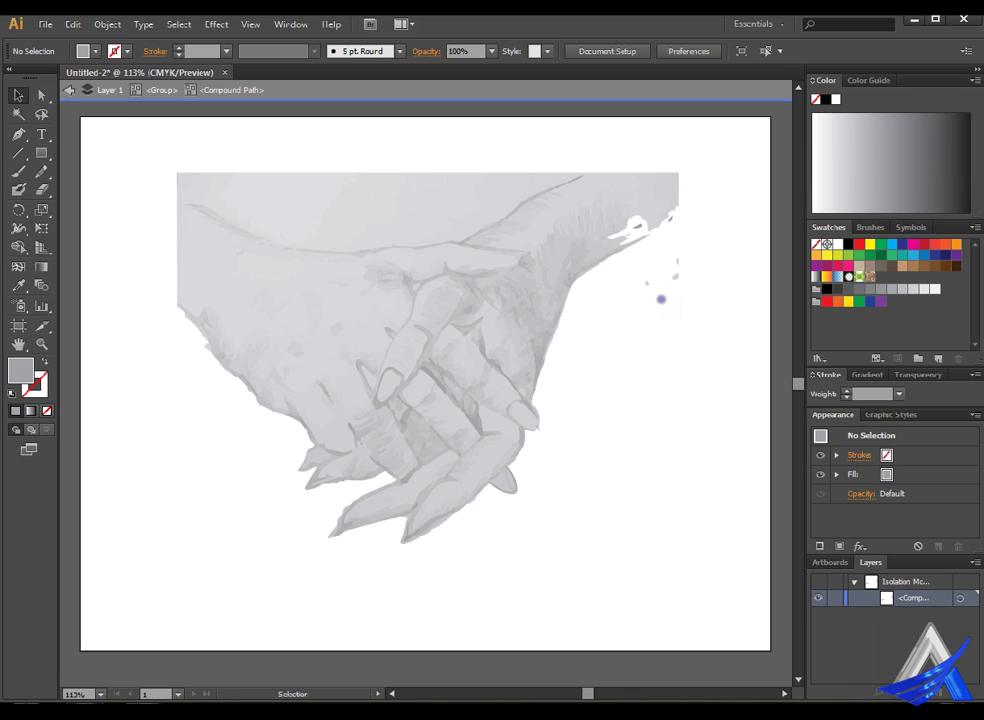
left_click_drag(633, 301, 700, 259)
key("Delete")
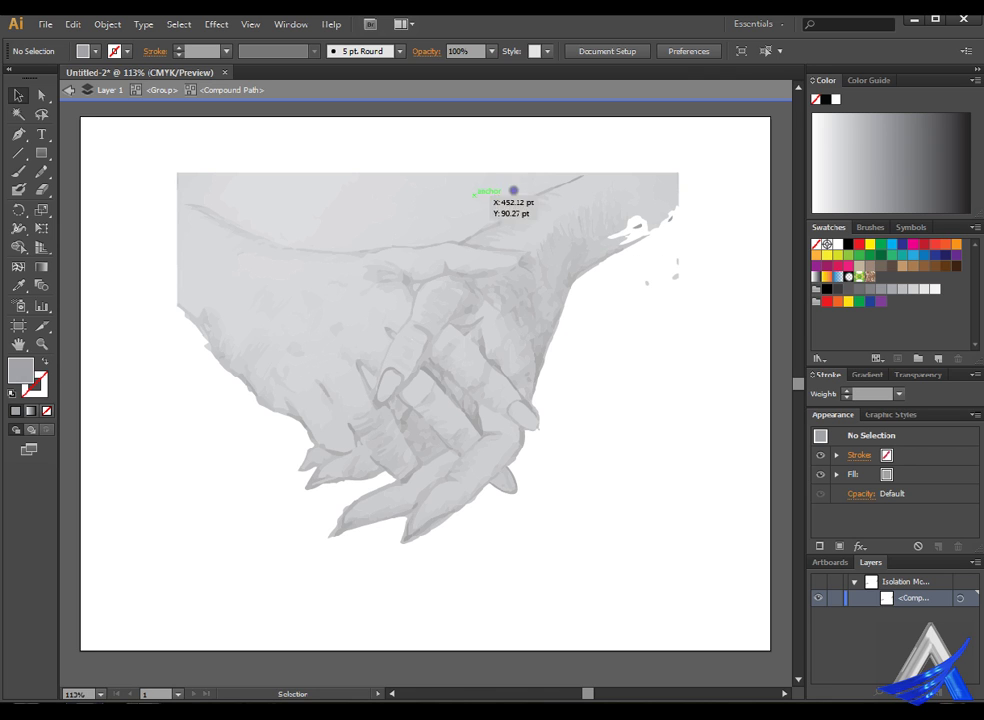
key("Escape")
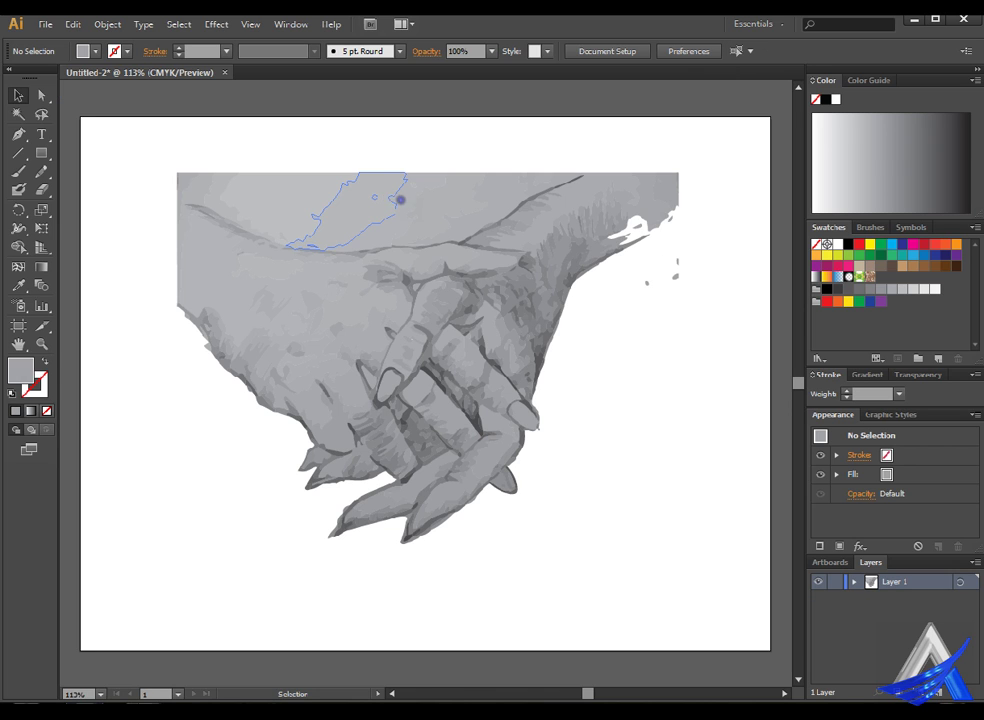
Re-isolate the hands group and delete stray fragments along the top edge
left_click(424, 203)
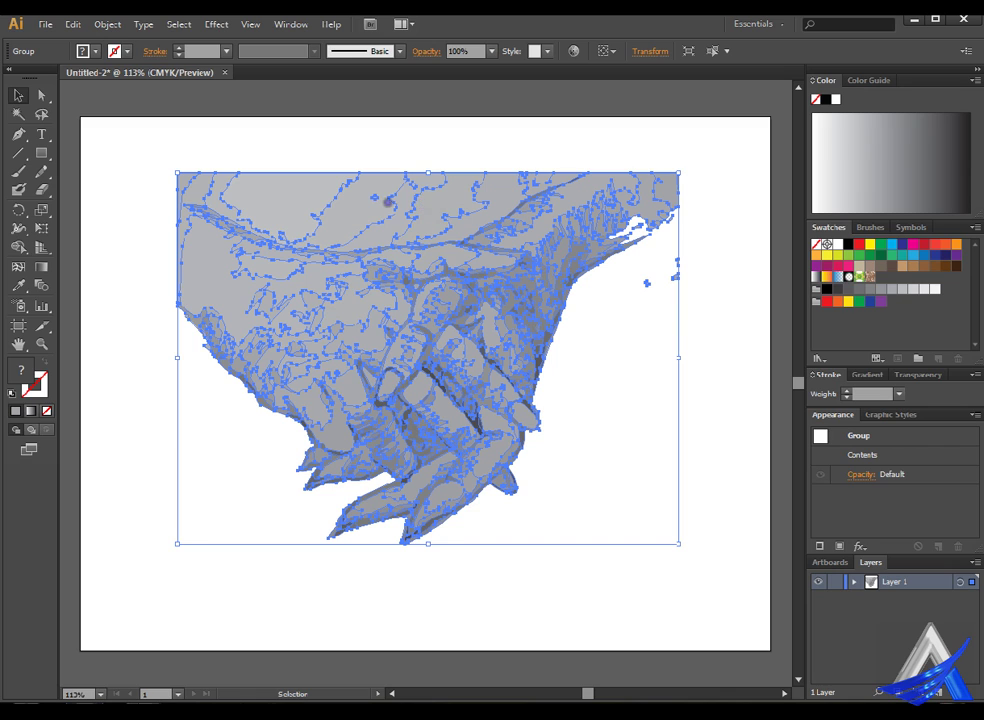
double_click(310, 190)
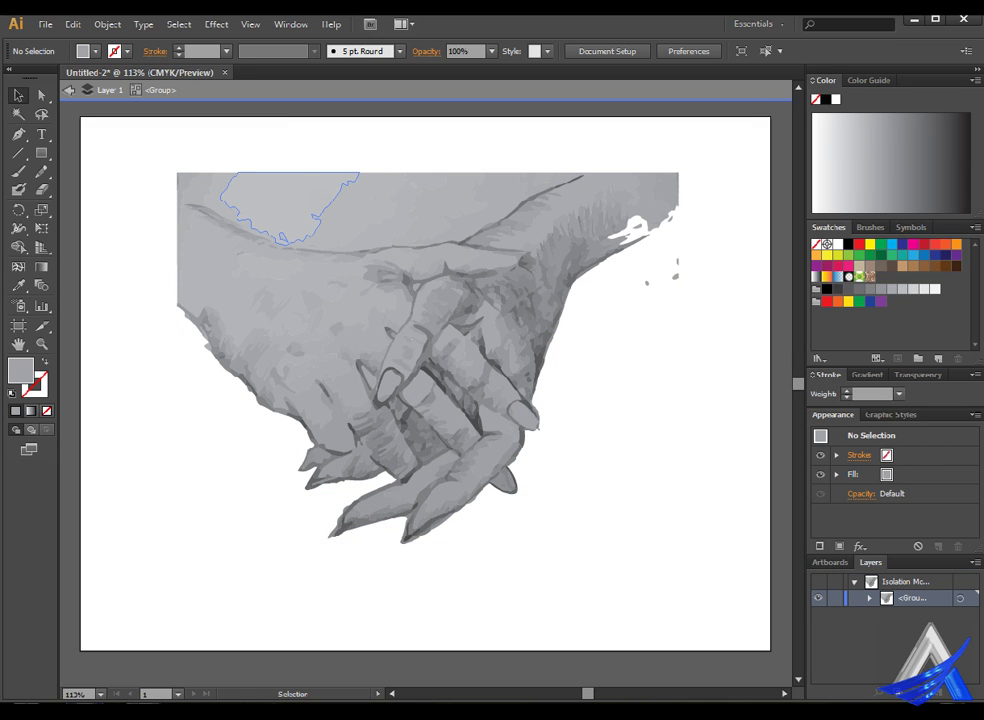
left_click(310, 191)
key("Delete")
left_click(392, 202)
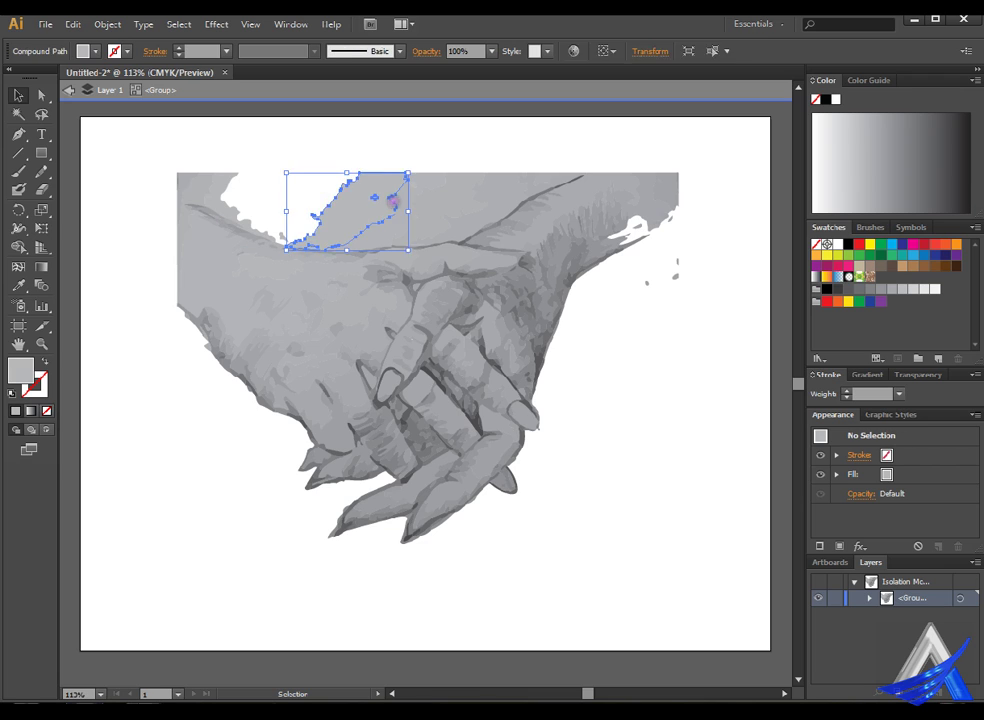
key("Delete")
left_click(525, 188)
key("Delete")
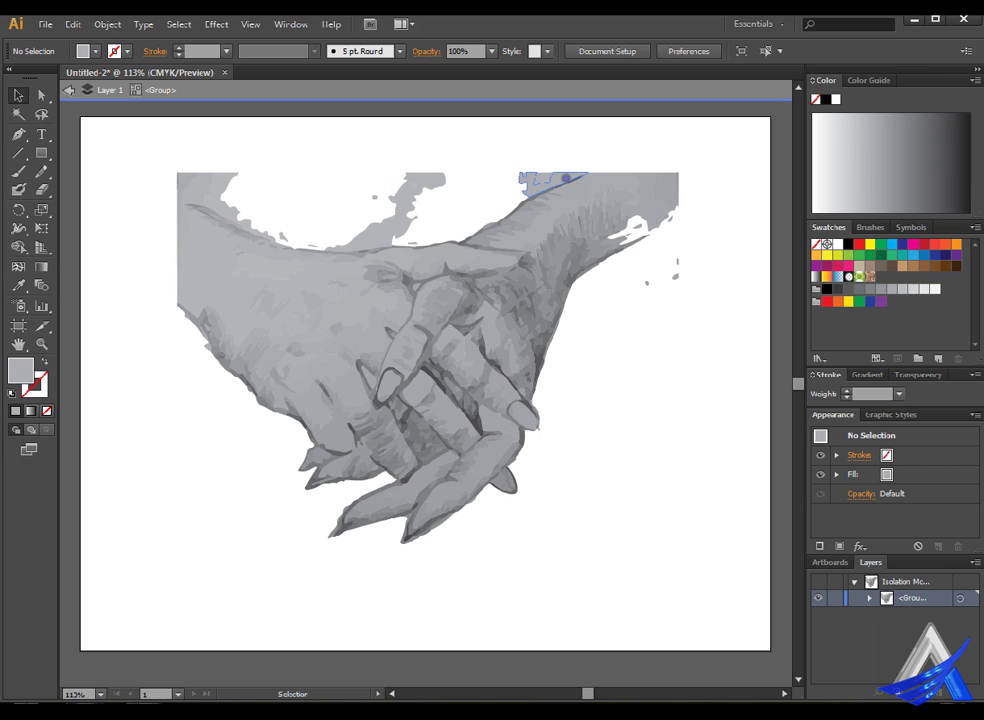
left_click(566, 178)
key("Delete")
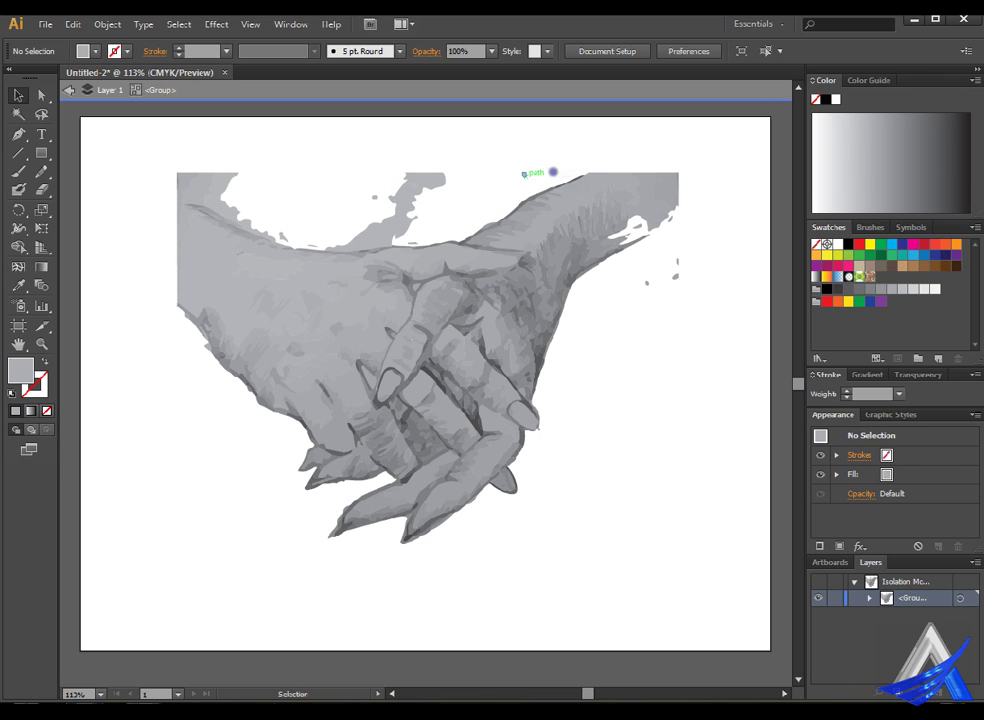
Delete the small leftover fragments near the top centre
left_click(433, 180)
key("Delete")
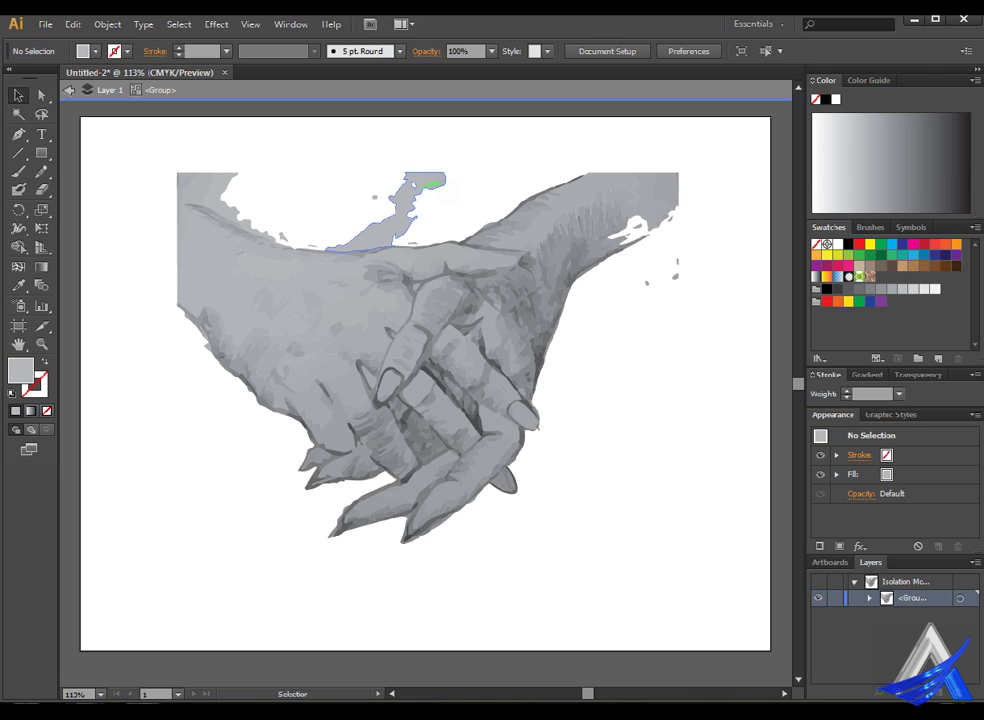
left_click(436, 179)
key("Delete")
left_click(393, 189)
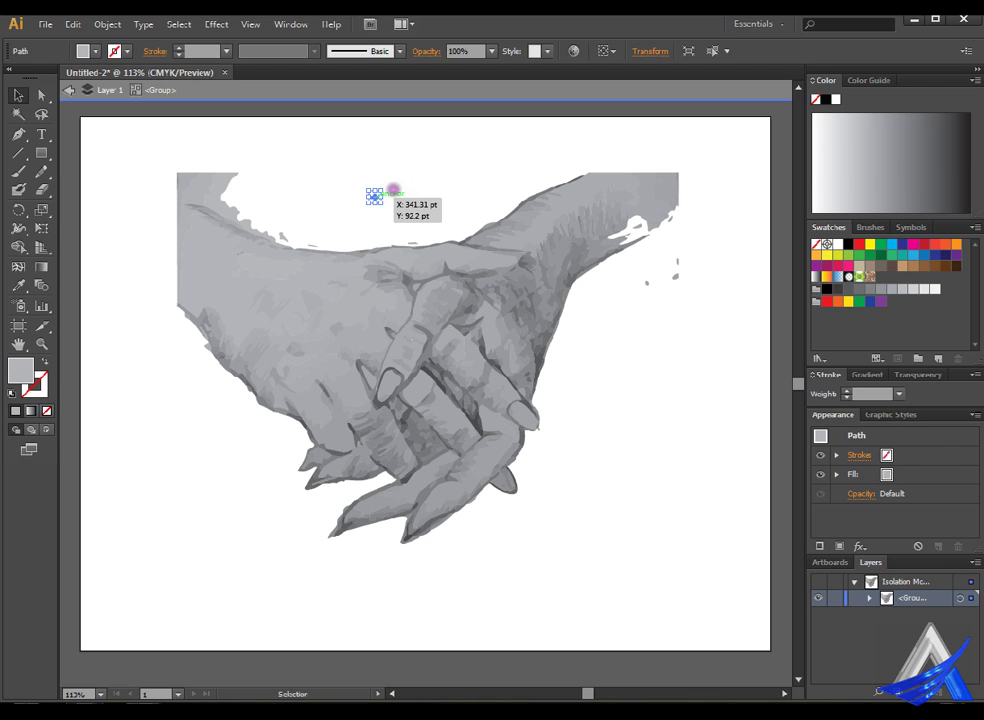
key("Delete")
Delete the thin grey fragments at the hand's top-left edge
left_click(203, 180)
key("Delete")
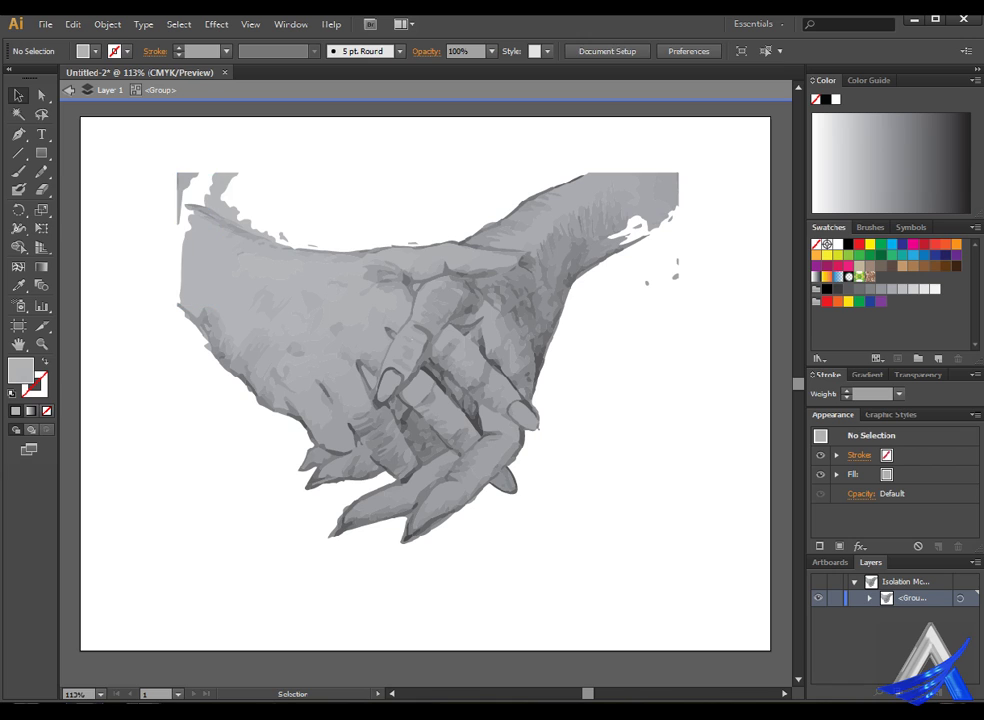
left_click(184, 178)
key("Delete")
left_click(205, 183)
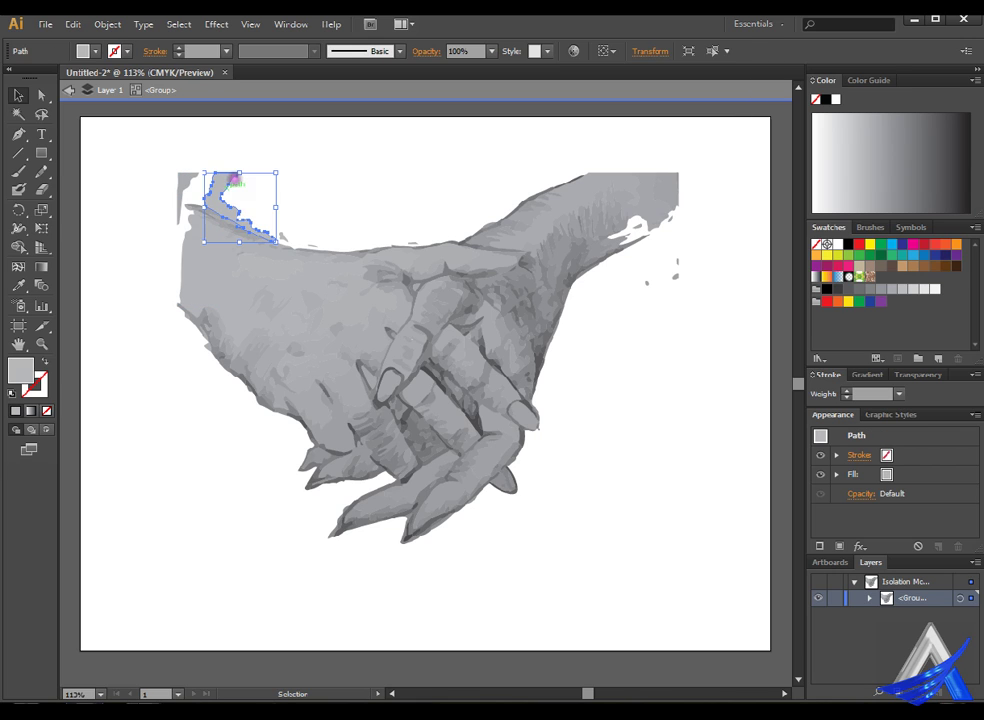
key("Delete")
left_click(190, 177)
key("Delete")
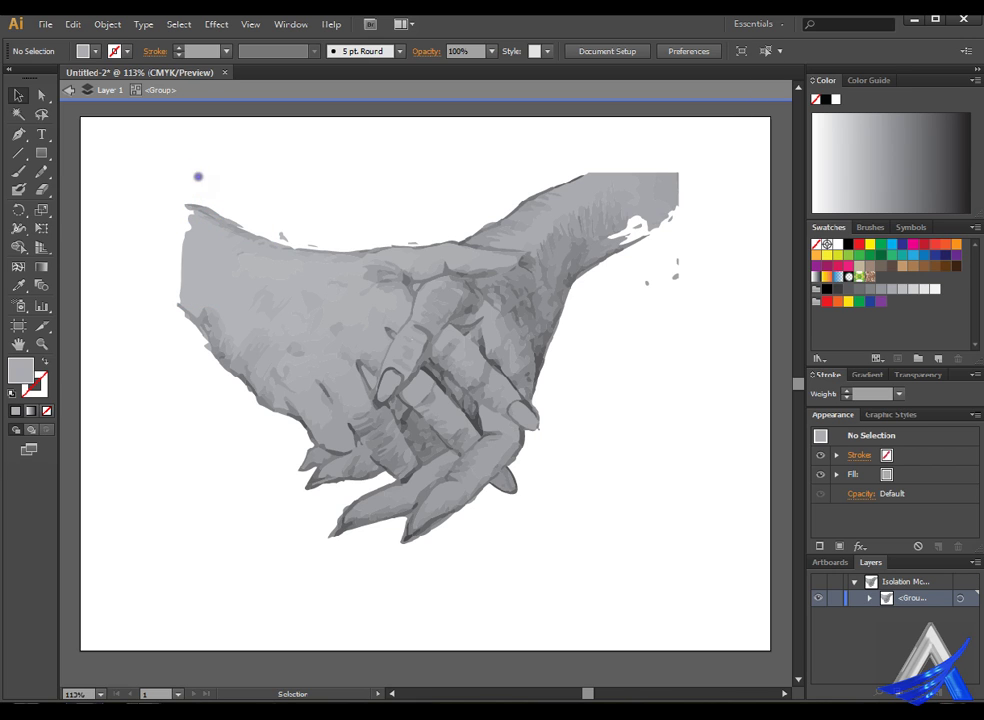
Delete the fragment right of the hand and small pieces on its top edge
left_click(677, 276)
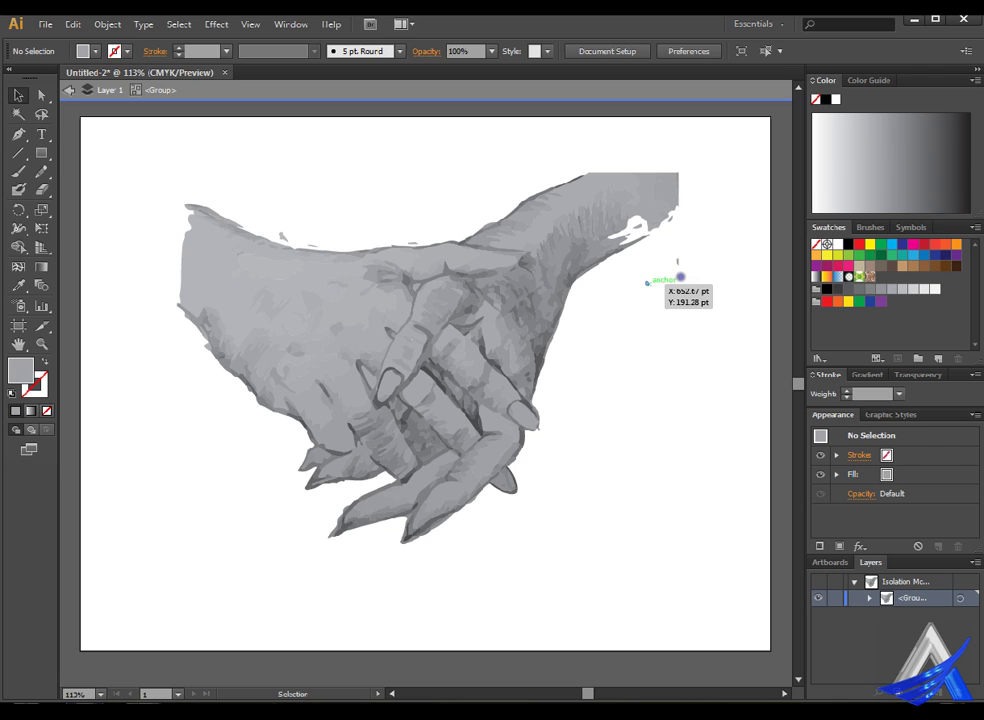
key("Delete")
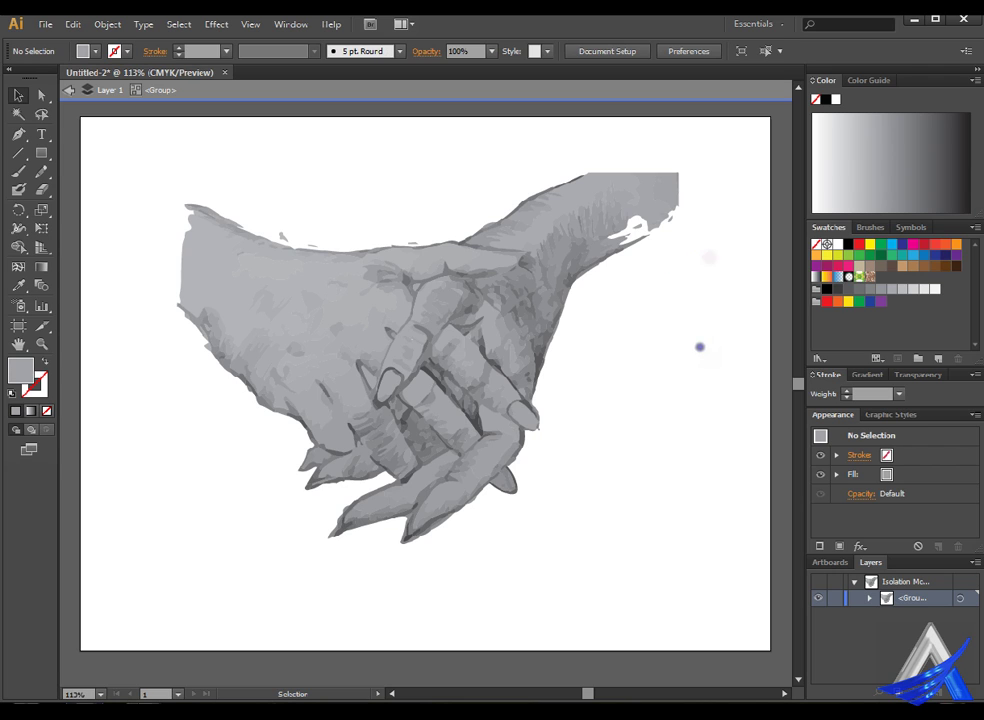
left_click(285, 228)
key("Delete")
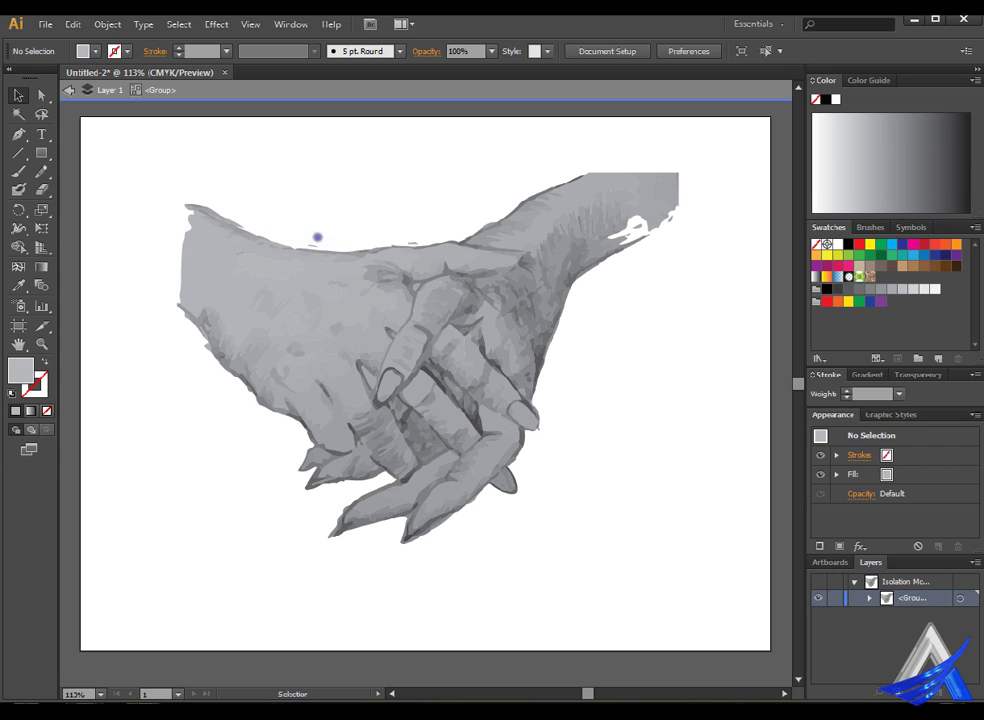
left_click(320, 243)
key("Delete")
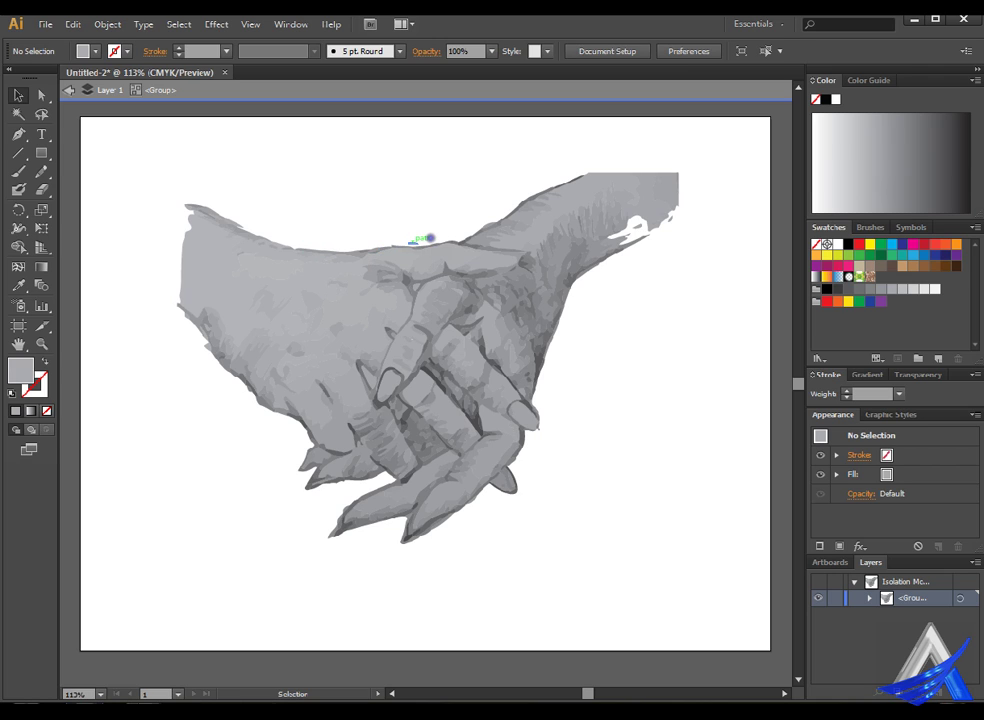
left_click(418, 241)
key("Delete")
double_click(680, 395)
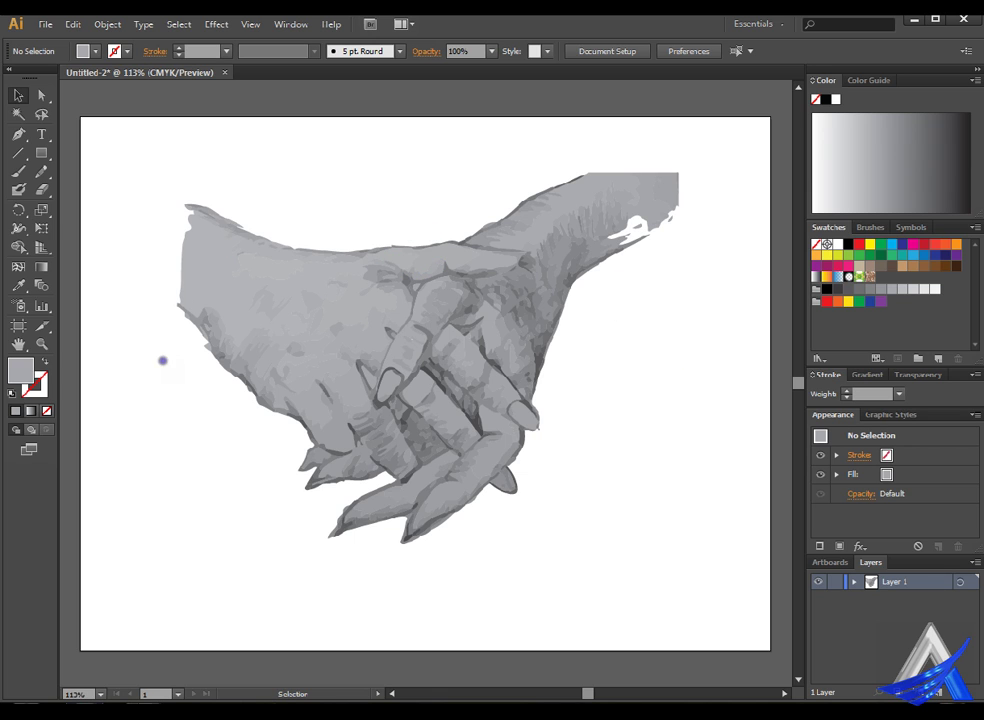
Inspect a small piece on the hand's left edge inside the group, leaving it in place
left_click(210, 344)
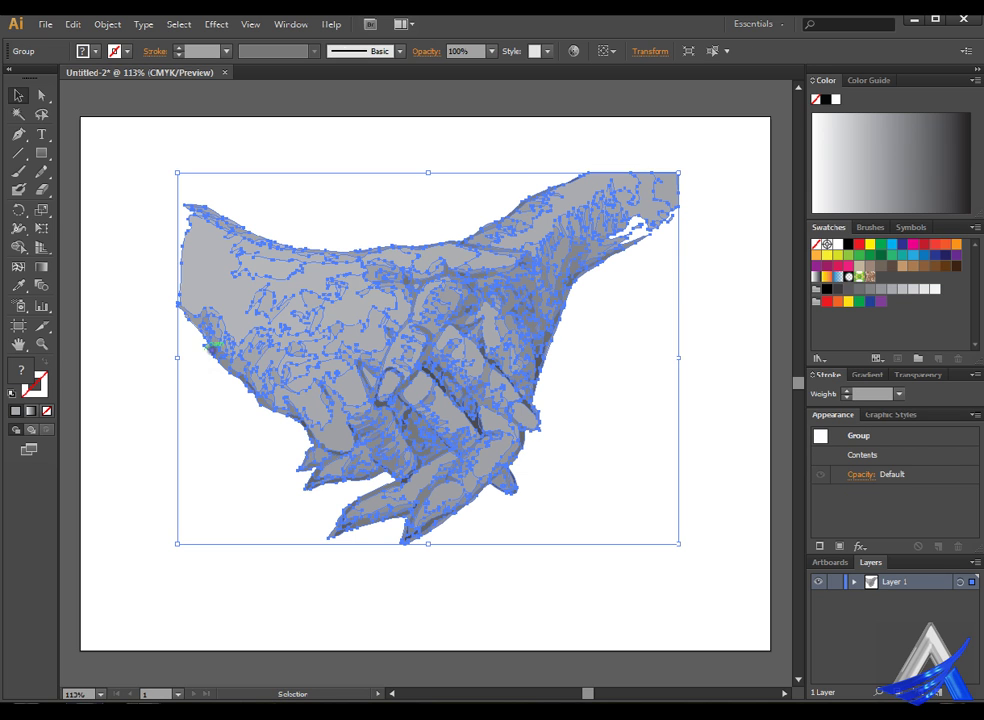
double_click(212, 345)
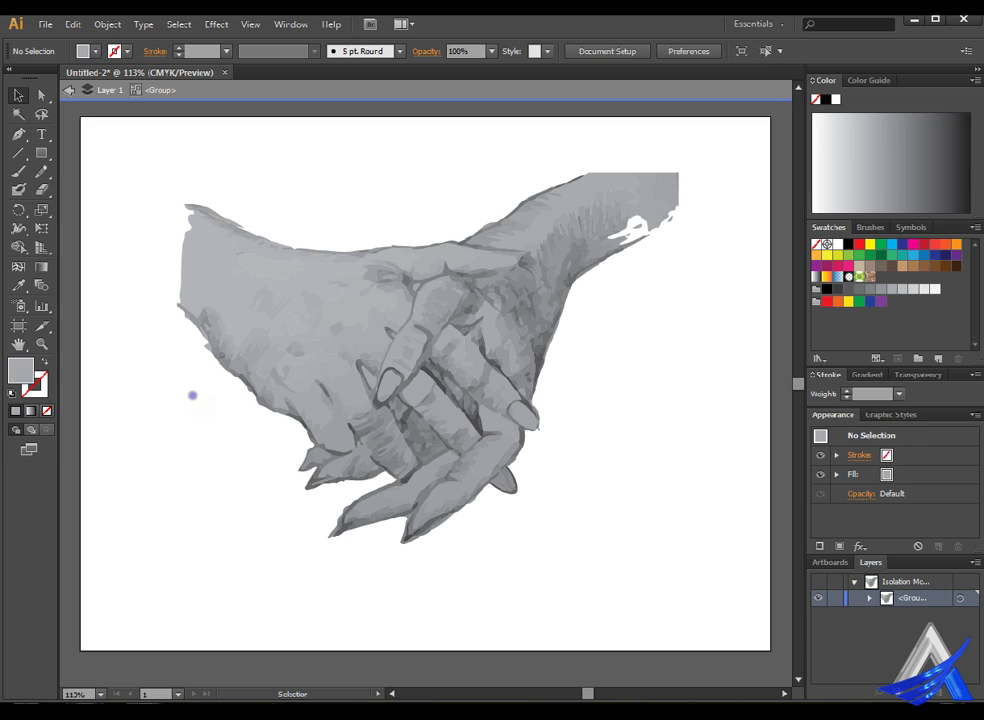
left_click(211, 347)
left_click(193, 400)
double_click(99, 261)
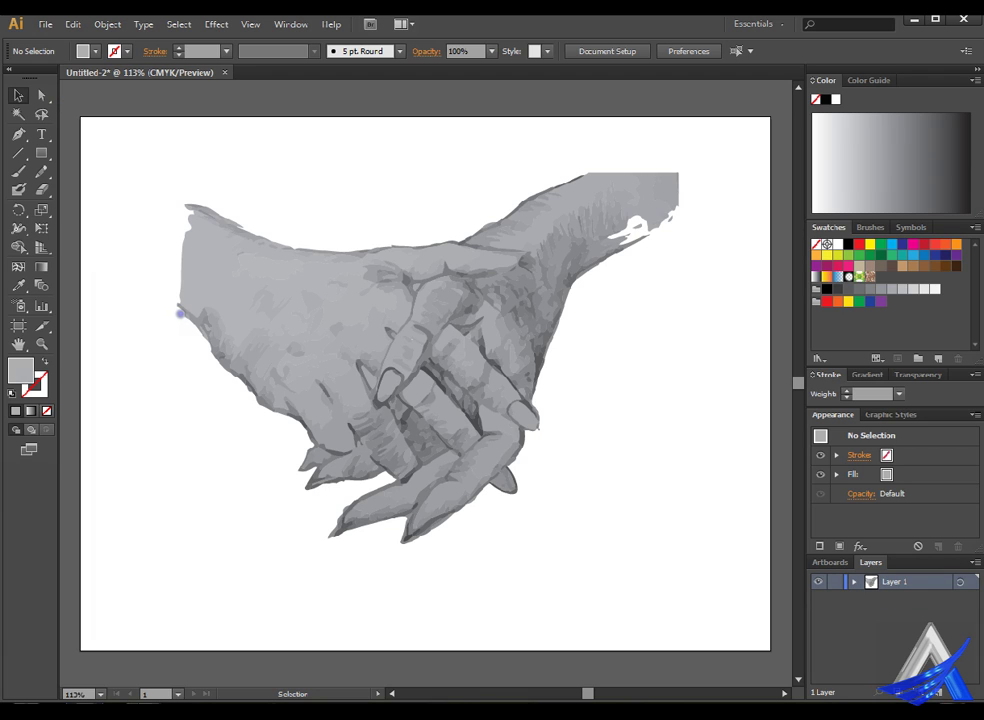
Draw a rectangle over most of the artboard filled with tan C=40 M=45 Y=50 K=5
left_click(41, 152)
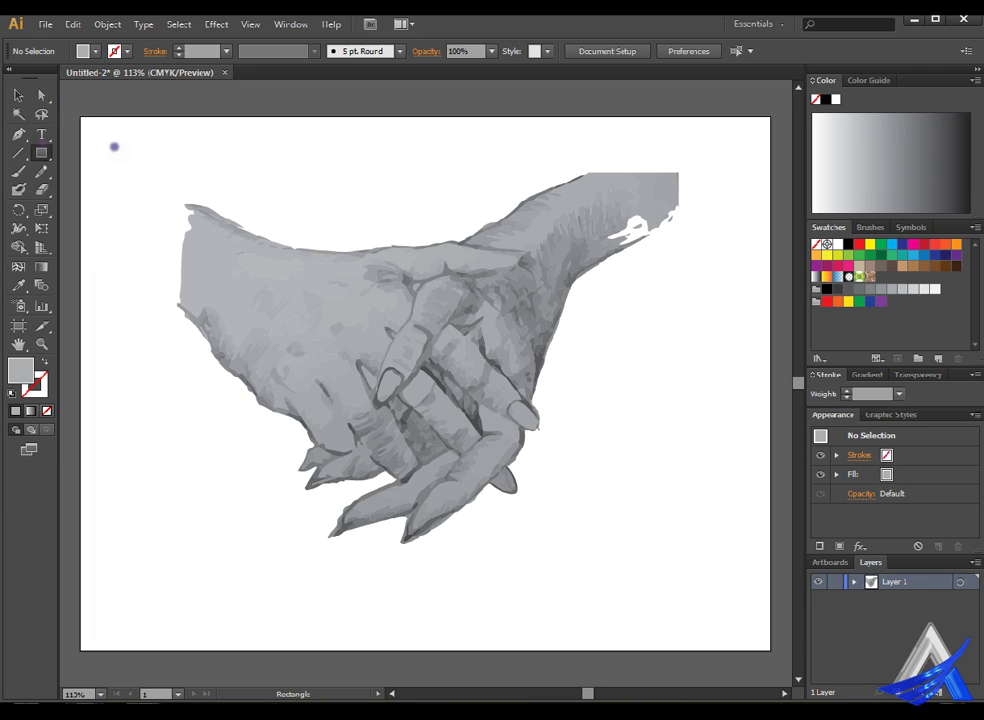
mouse_move(123, 140)
left_mouse_down()
mouse_move(744, 561)
mouse_move(740, 568)
left_mouse_up()
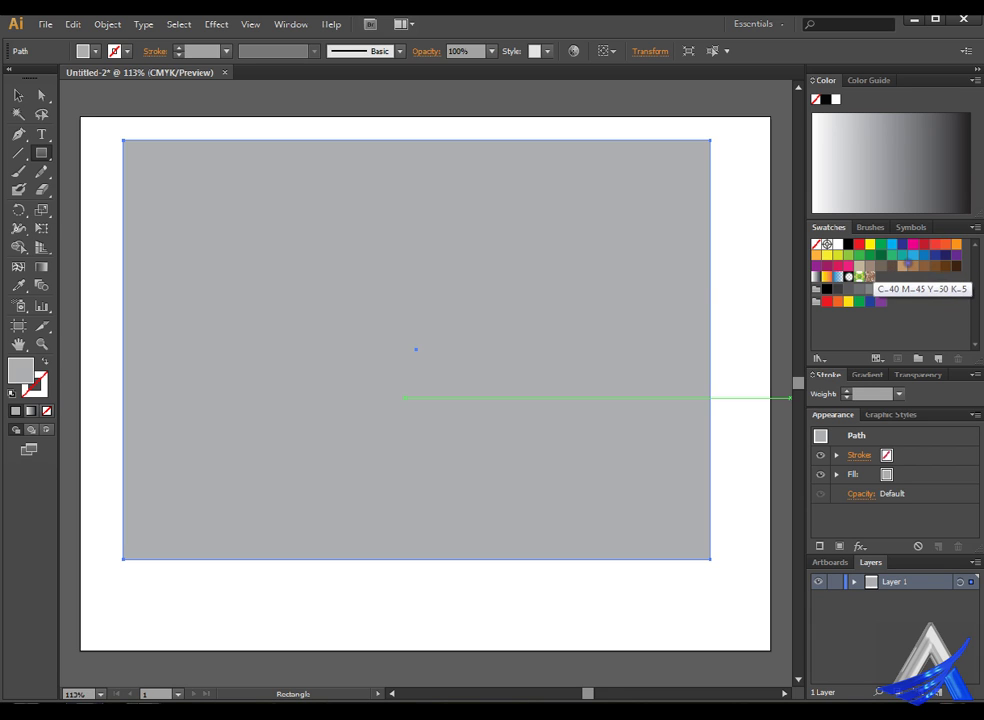
left_click(859, 265)
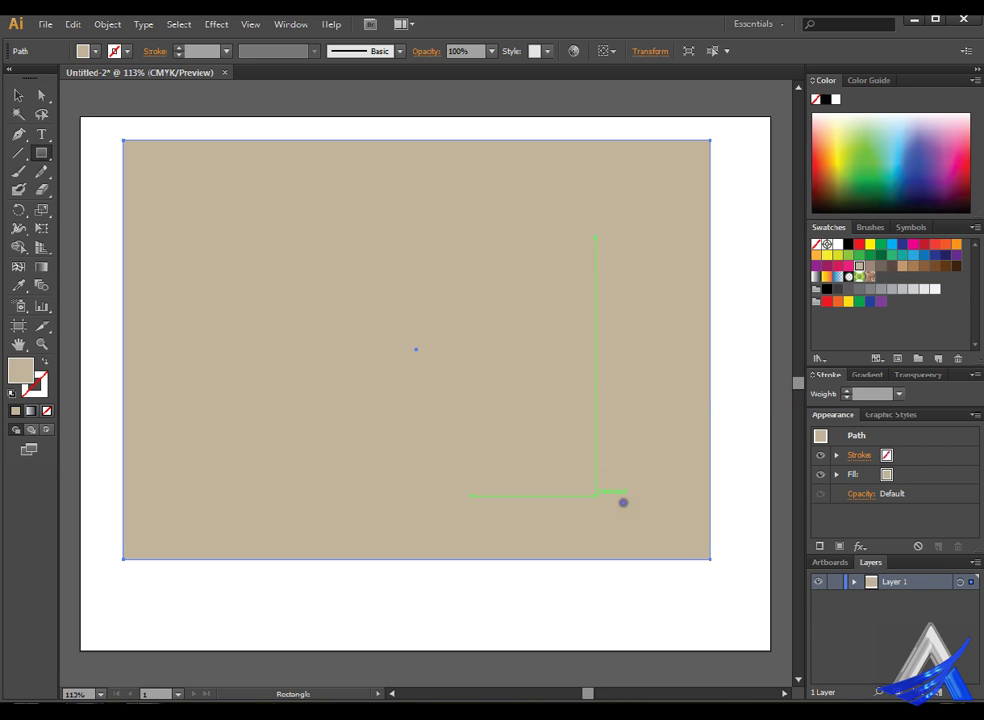
right_click(250, 272)
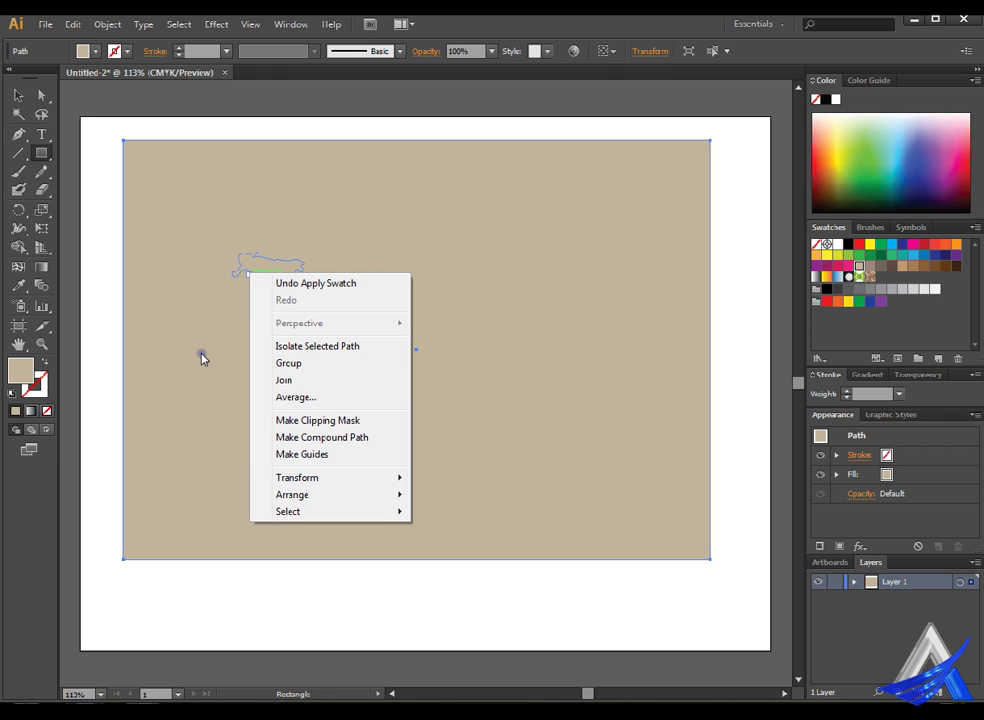
right_click(179, 401)
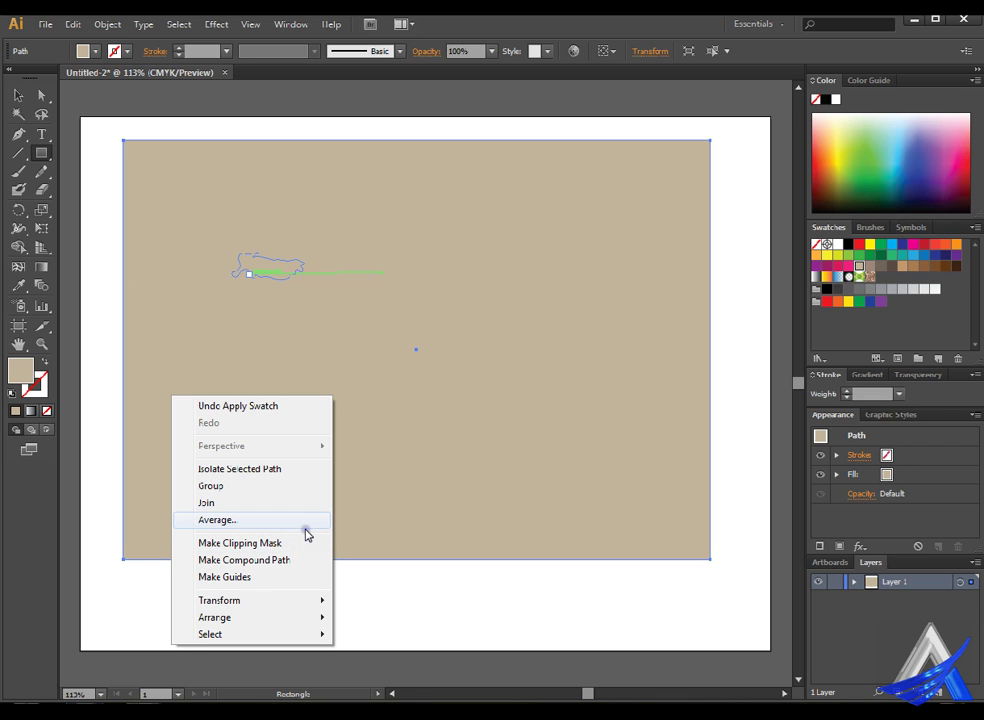
left_click(503, 534)
Send the beige rectangle behind the hands, then delete it
left_click(566, 393)
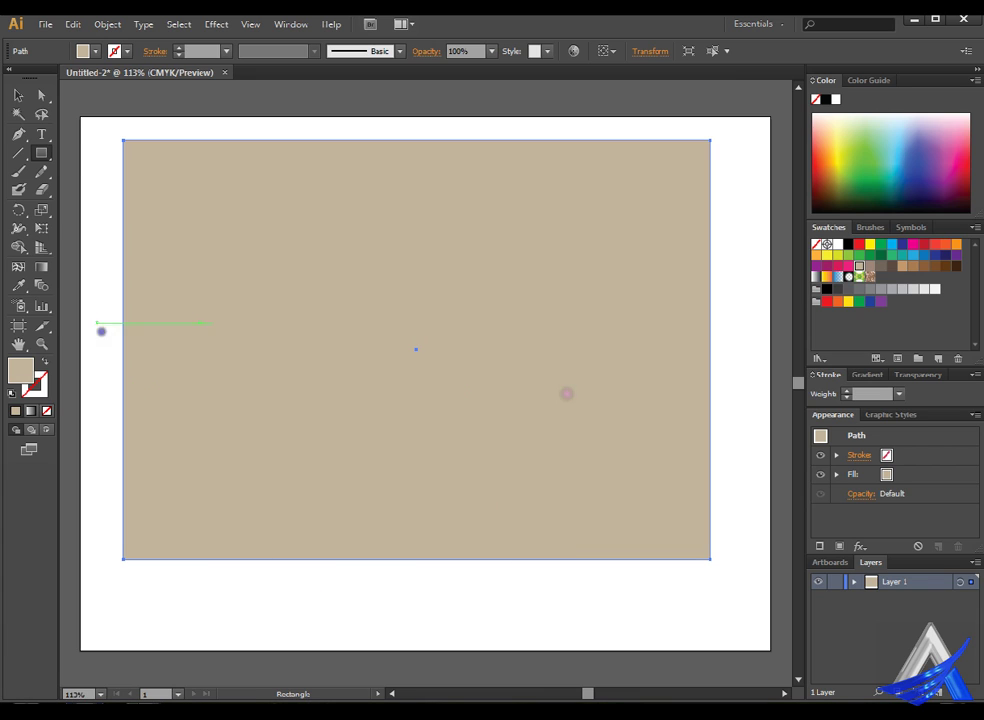
left_click(18, 95)
right_click(169, 243)
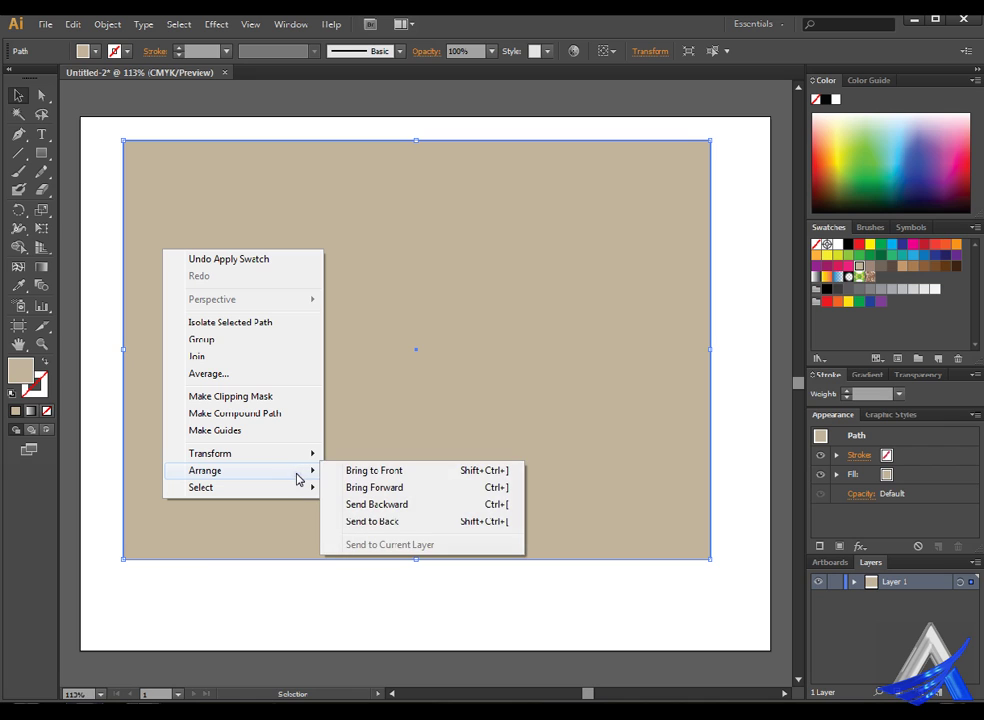
mouse_move(243, 470)
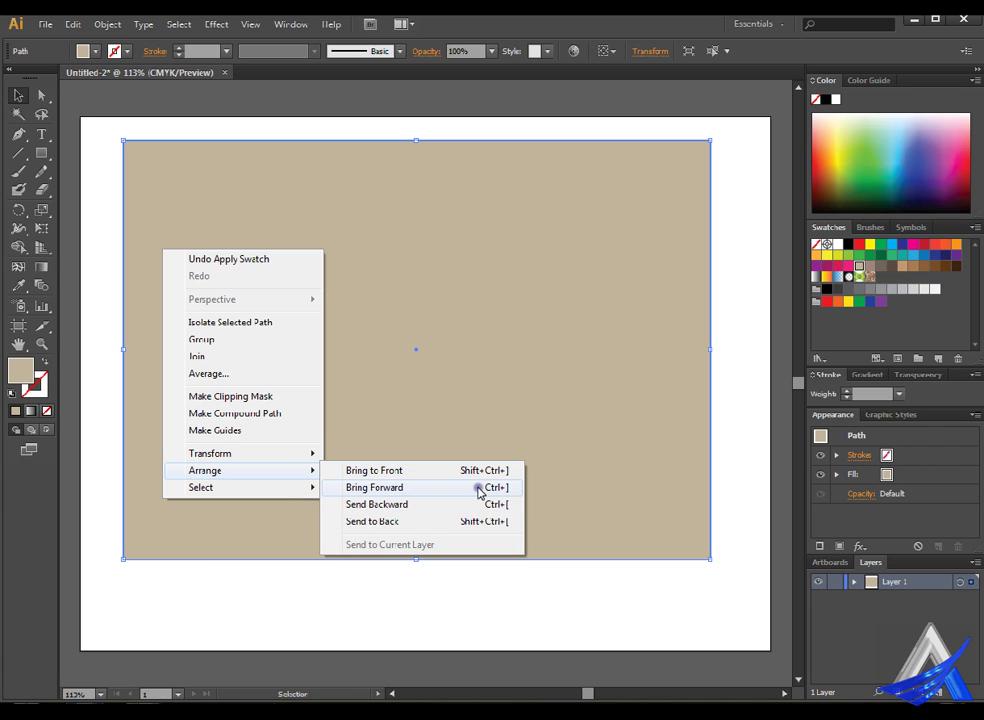
left_click(438, 521)
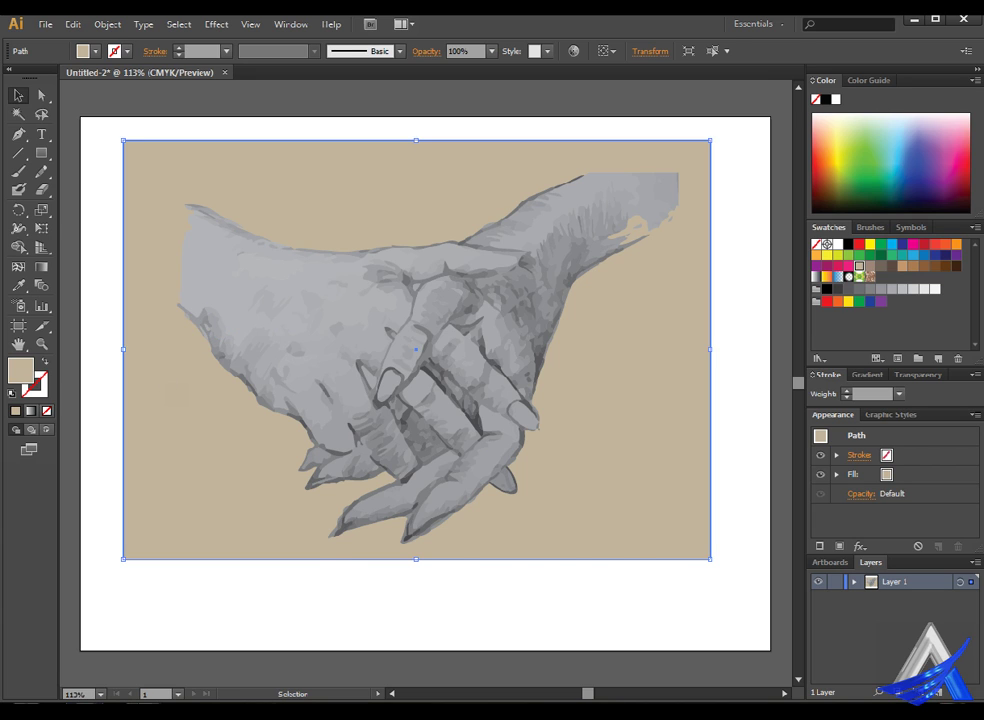
key("Delete")
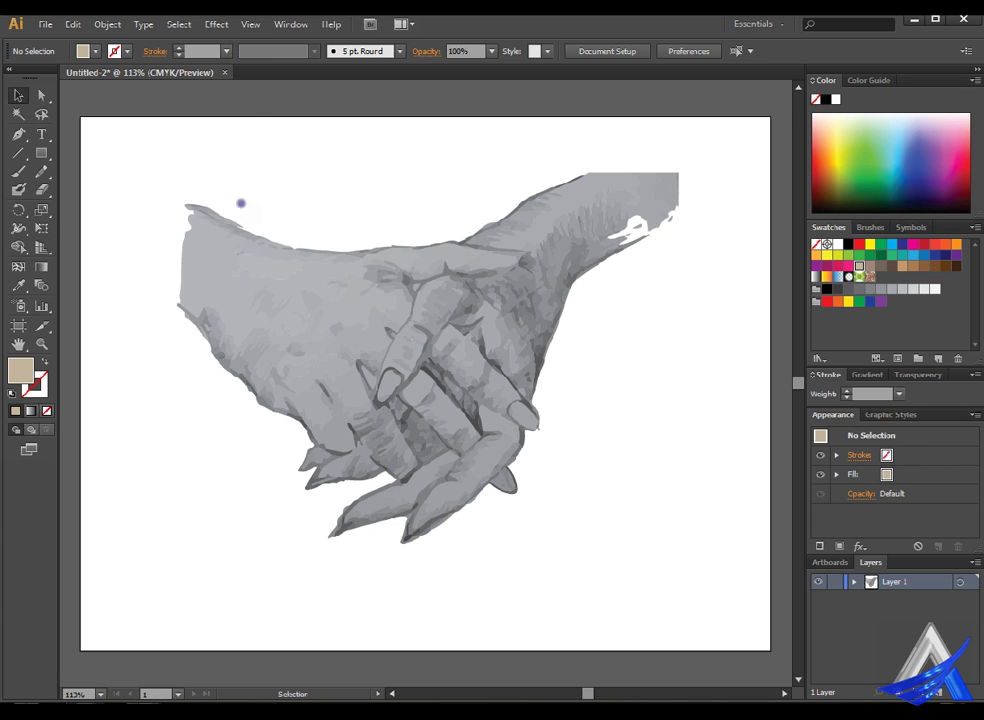
Shrink the hands group slightly to about 571.66 × 422.73 pt
mouse_move(146, 140)
left_mouse_down()
mouse_move(684, 557)
mouse_move(712, 567)
left_mouse_up()
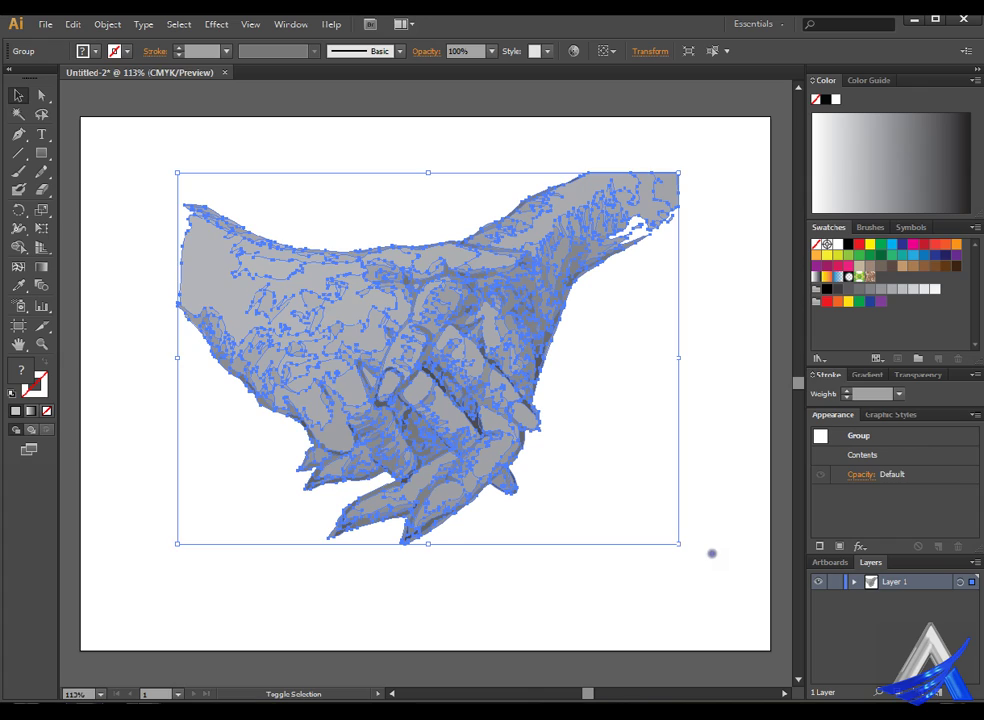
mouse_move(712, 553)
left_mouse_down()
mouse_move(639, 494)
mouse_move(397, 378)
mouse_move(404, 362)
mouse_move(705, 568)
left_mouse_up()
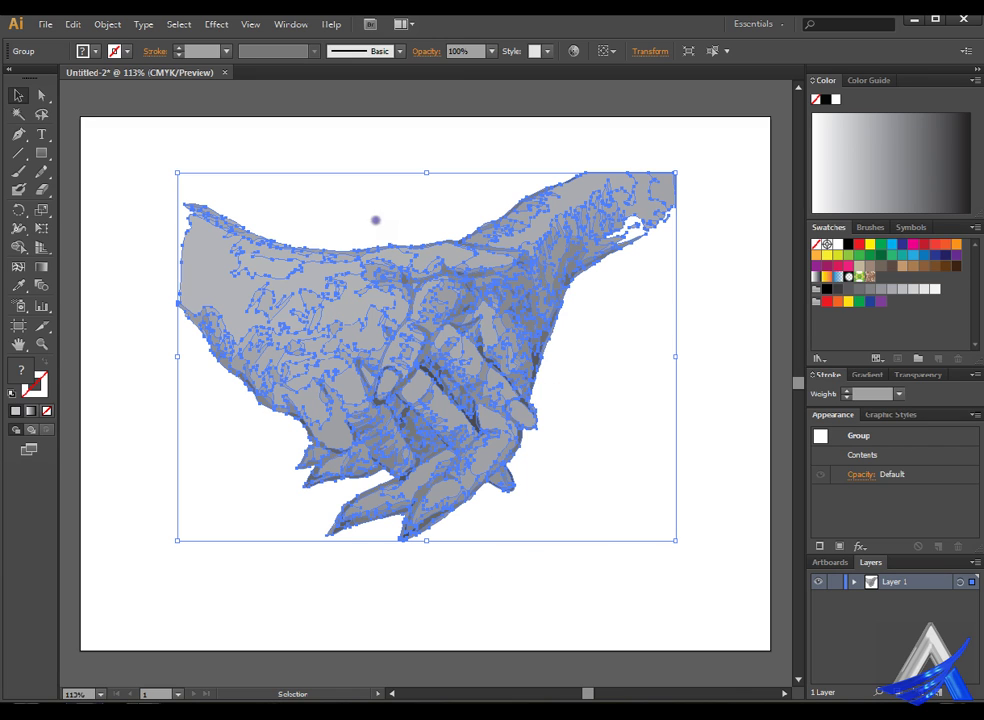
left_click(159, 408)
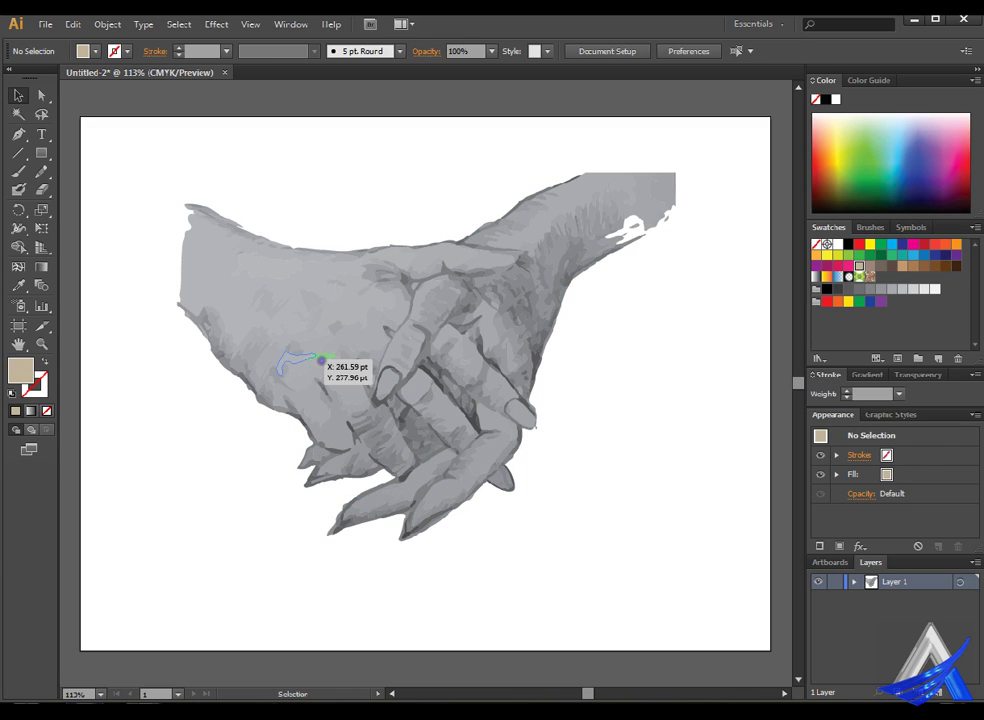